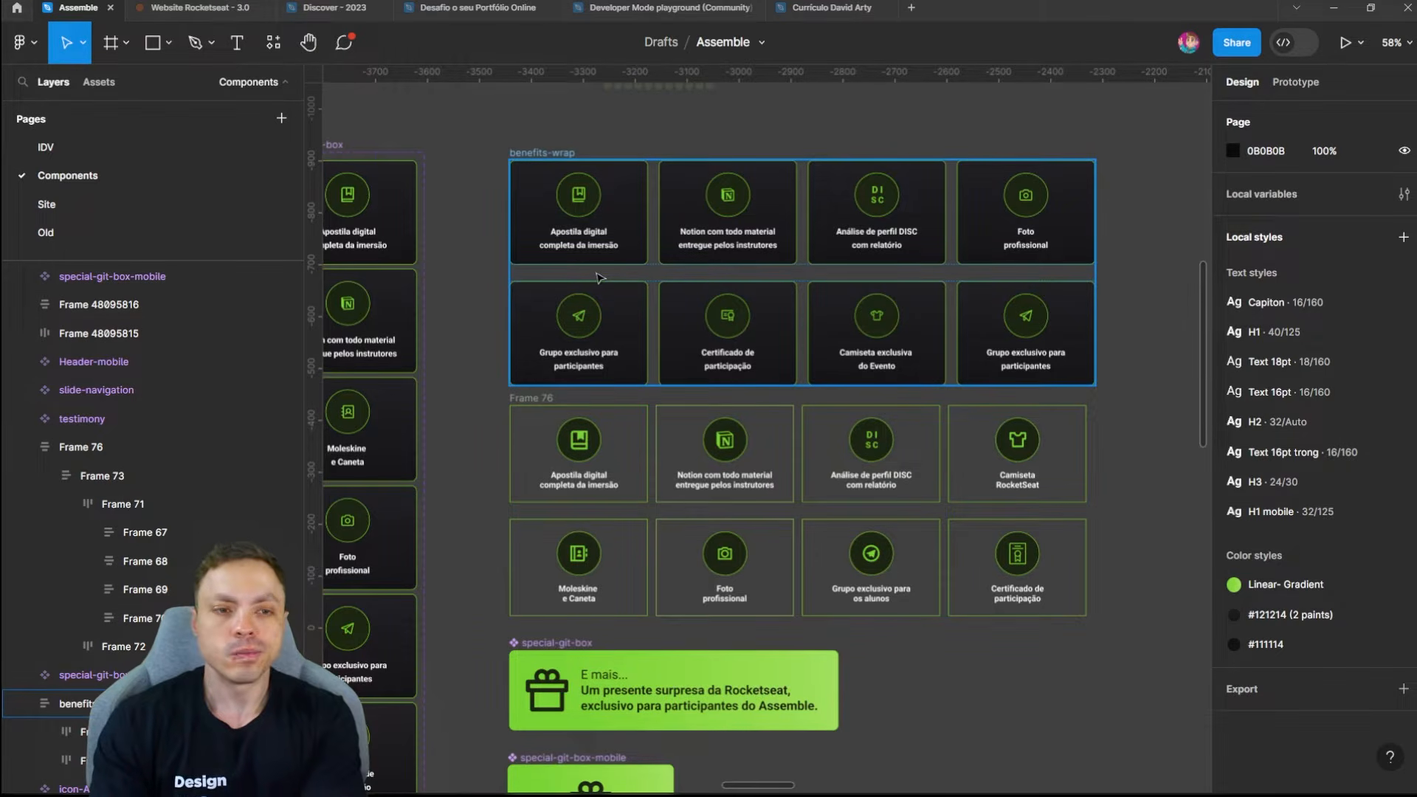
Step: Copy the first row of four benefit cards from Frame 76 and place the copy on the empty dark canvas area
click(598, 277)
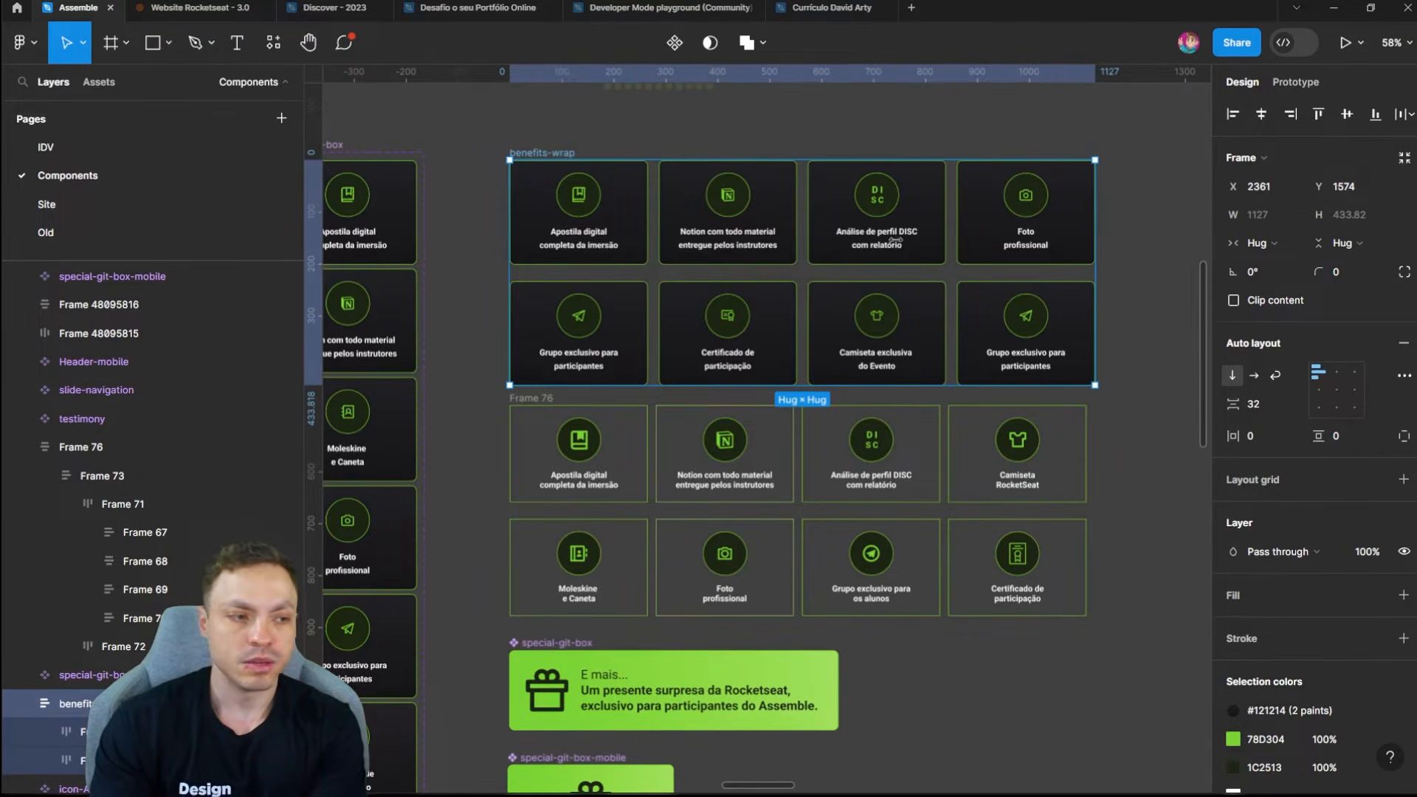
scroll(561, 359, down, 3)
click(561, 359)
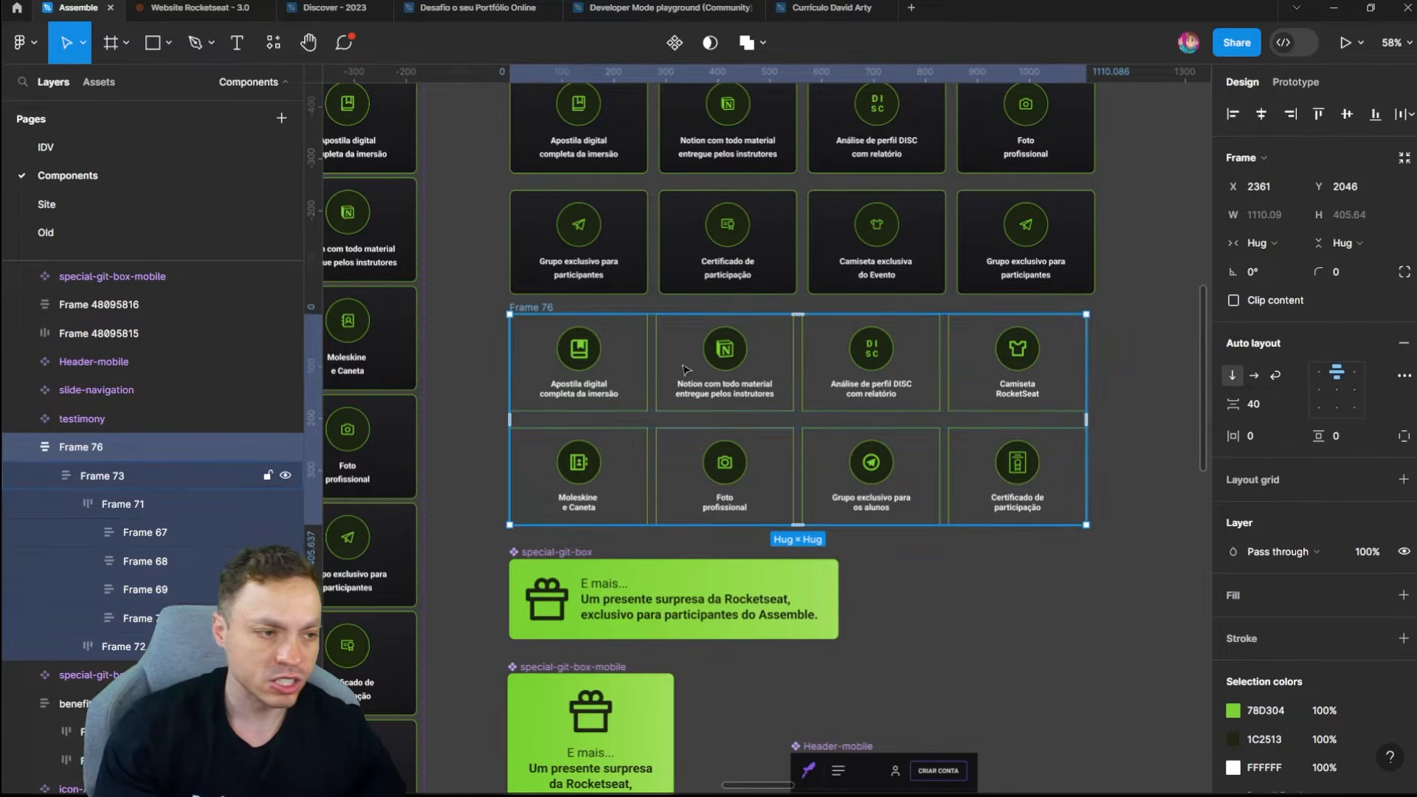
click(620, 361)
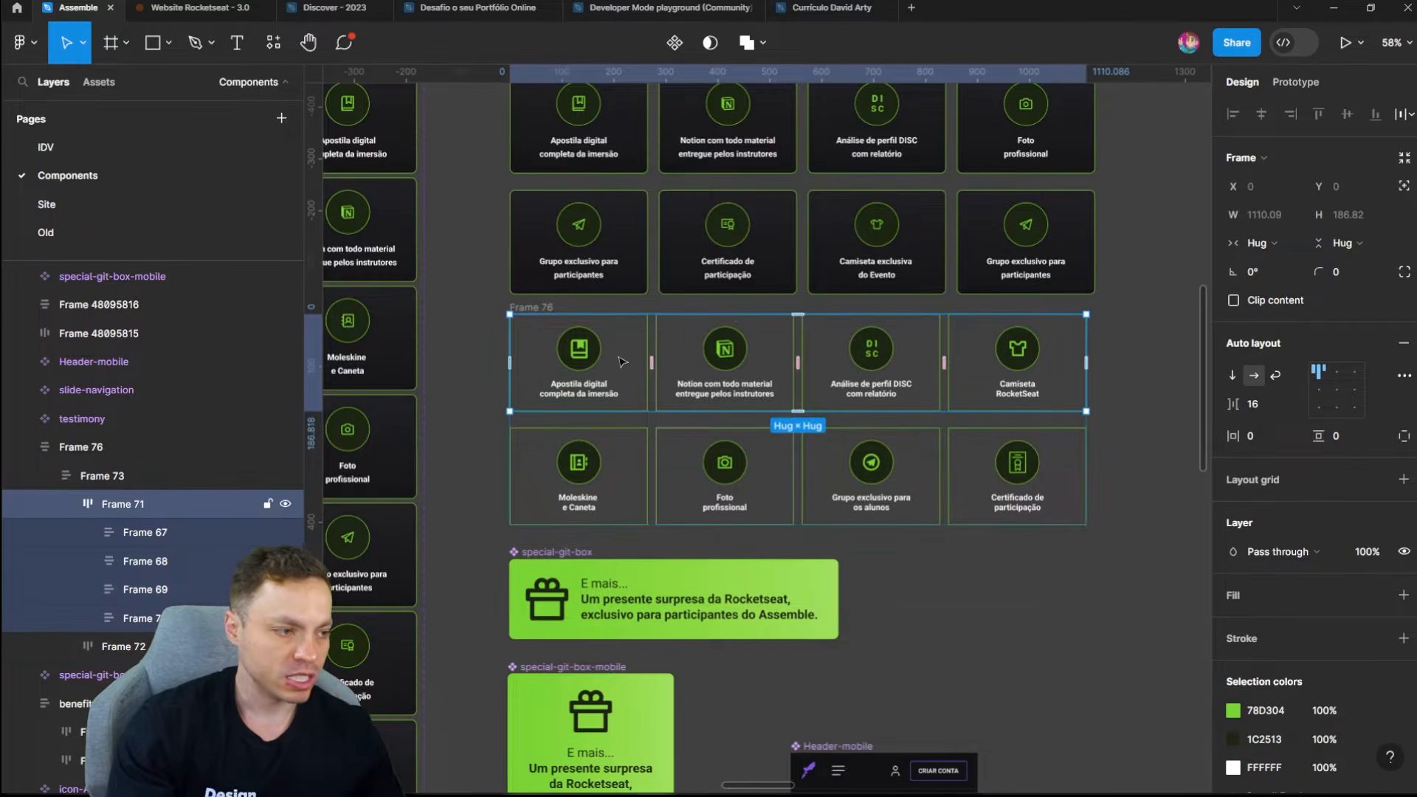
scroll(1128, 425, down, 2)
drag(1151, 443, 590, 420)
click(874, 391)
key(ctrl+v)
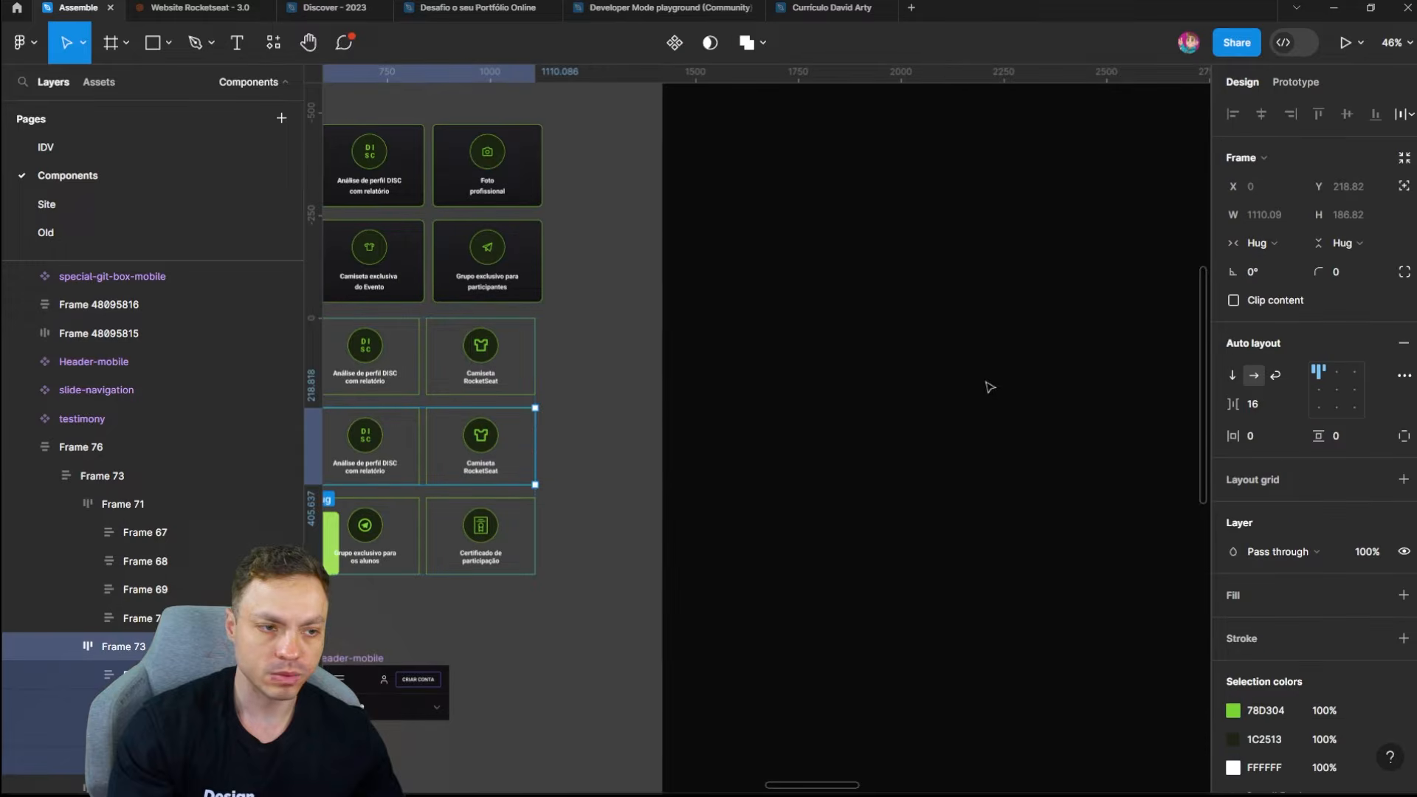
drag(437, 465, 1110, 383)
drag(1102, 481, 792, 477)
drag(726, 366, 919, 358)
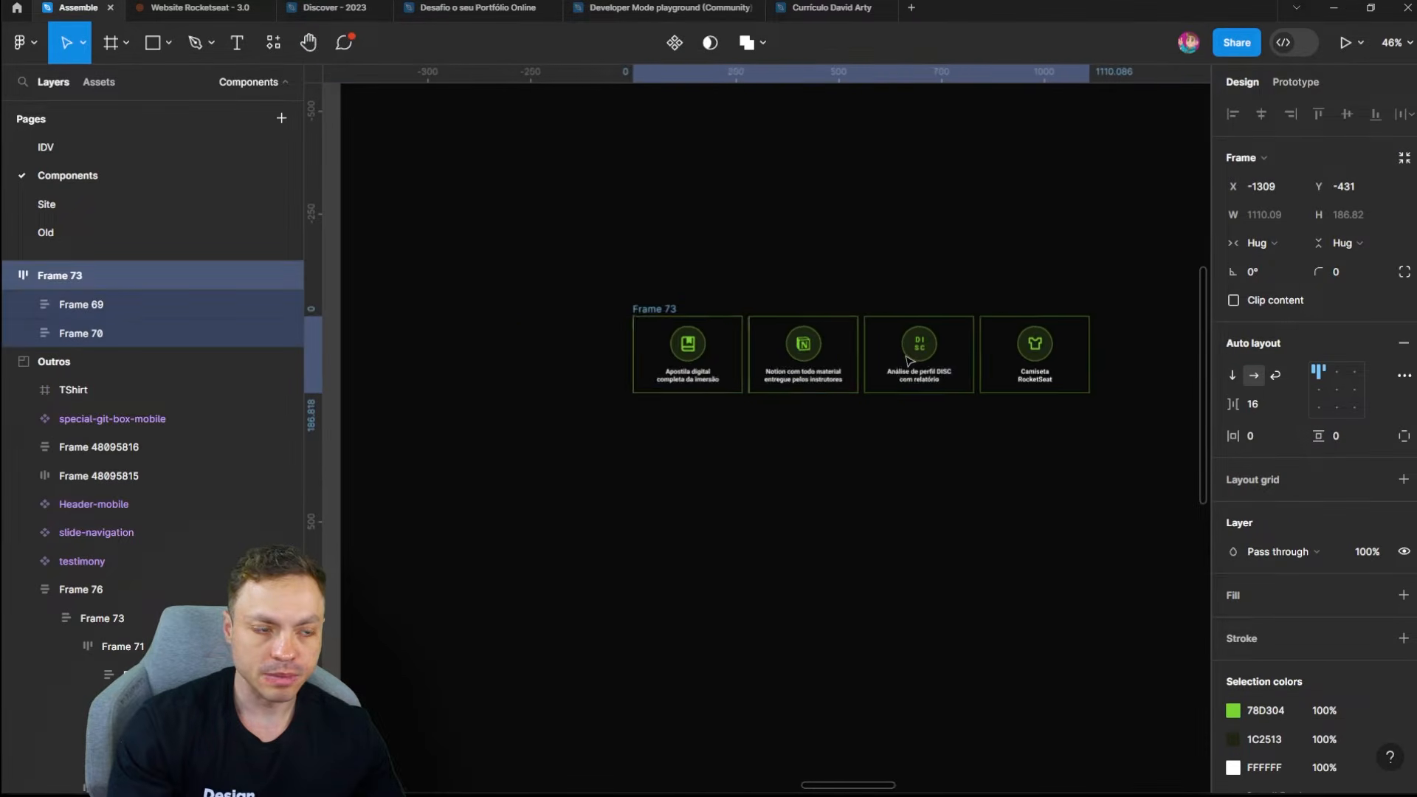
Step: Switch the copied card row's auto layout direction to vertical, then back to horizontal
scroll(837, 422, up, 3)
drag(995, 481, 912, 512)
click(106, 307)
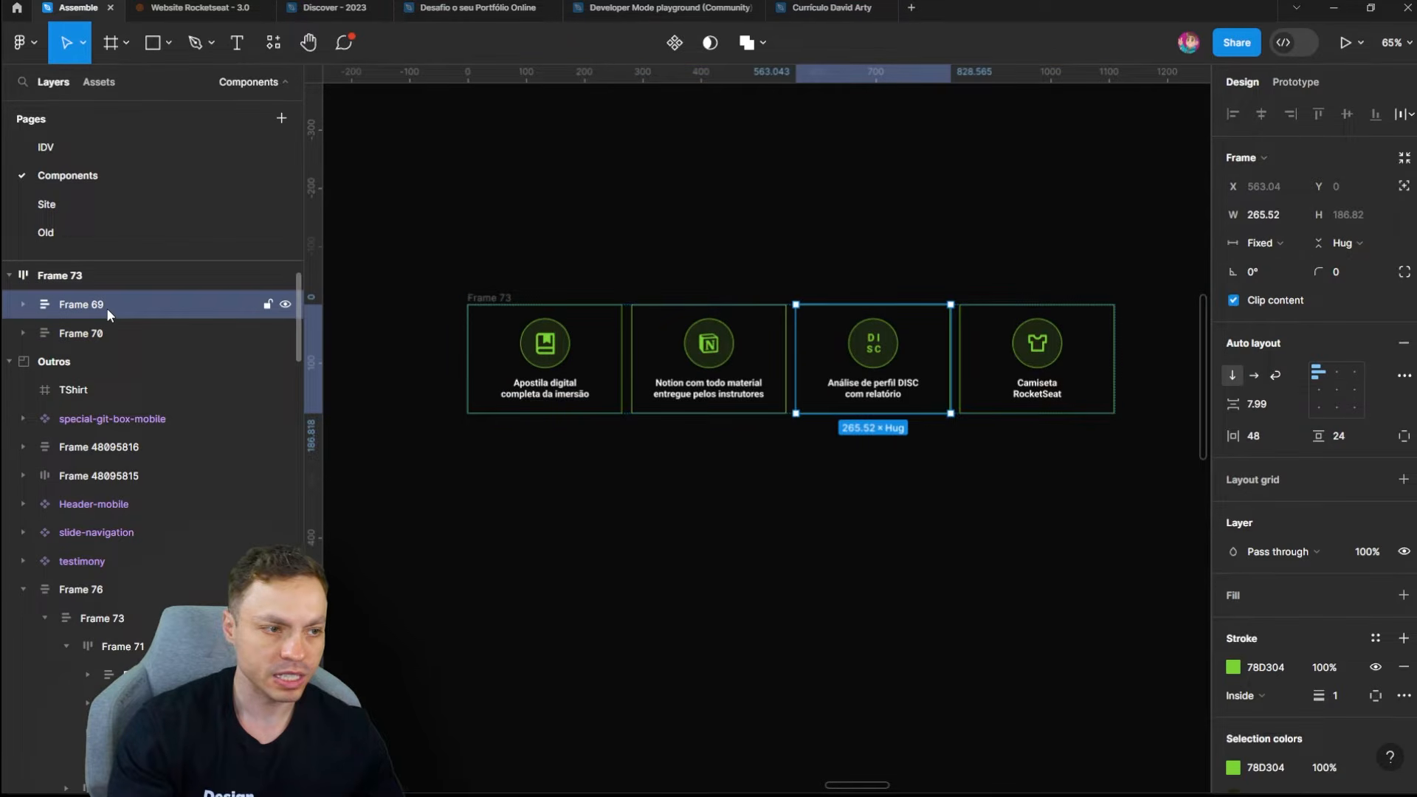
click(107, 272)
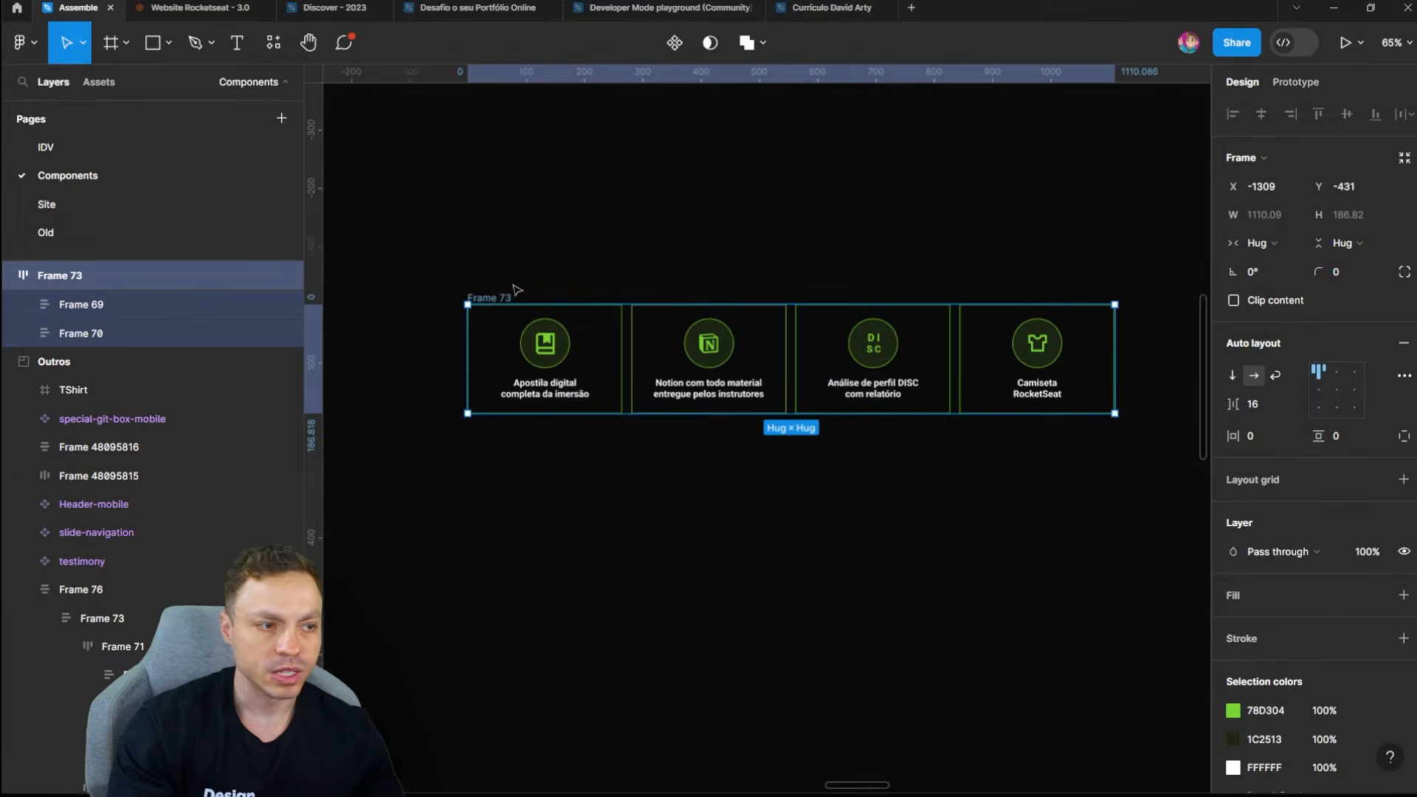
click(1235, 381)
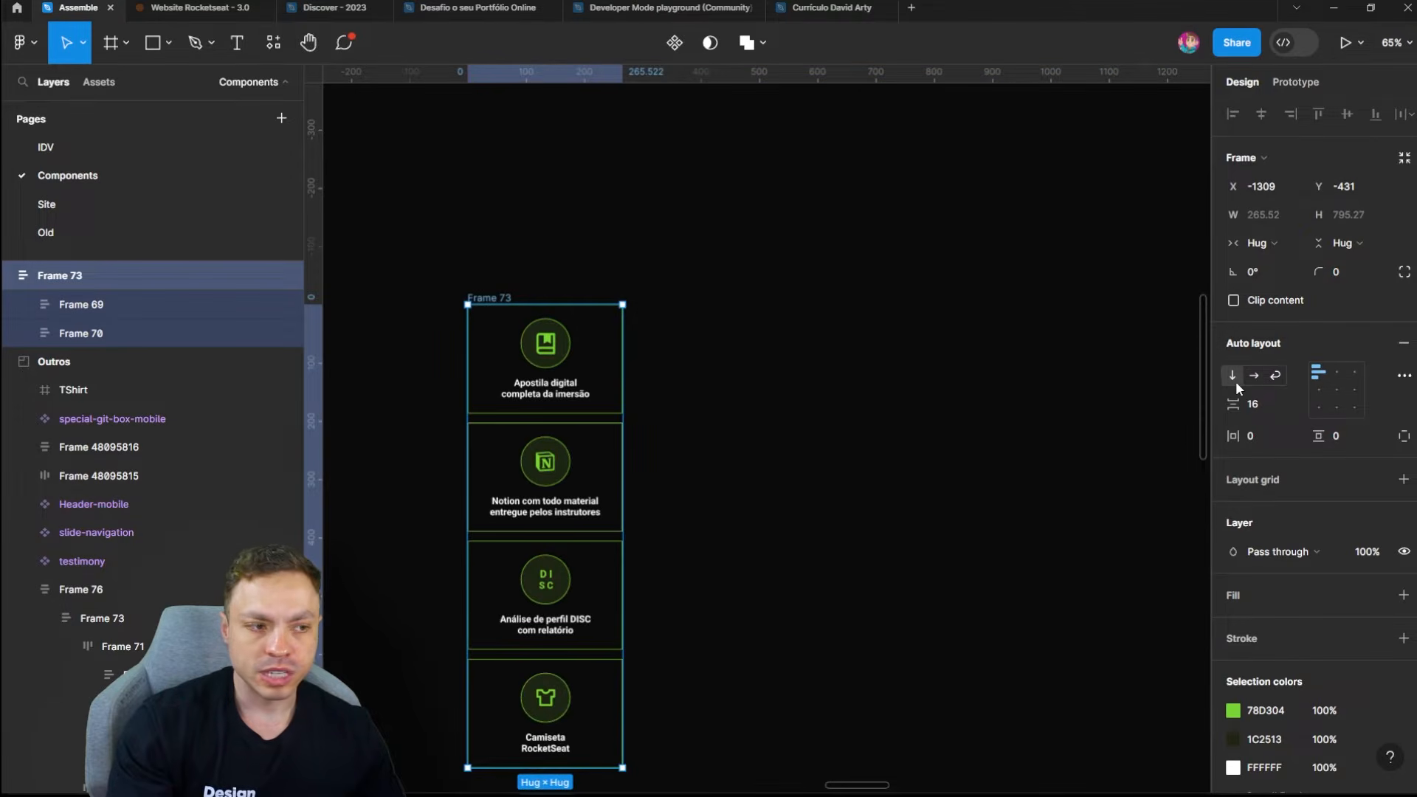
drag(912, 449, 1052, 279)
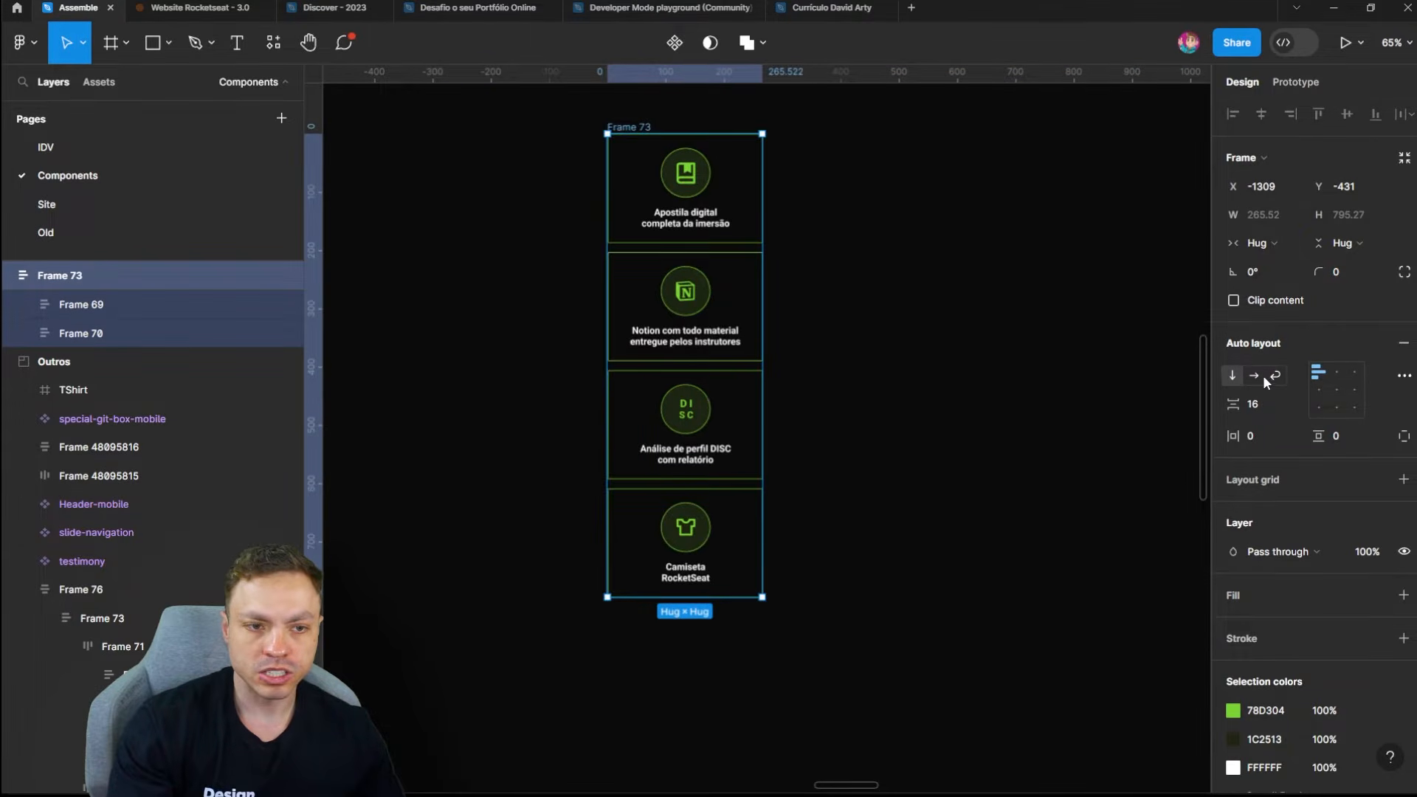
click(1255, 374)
drag(1028, 351, 873, 440)
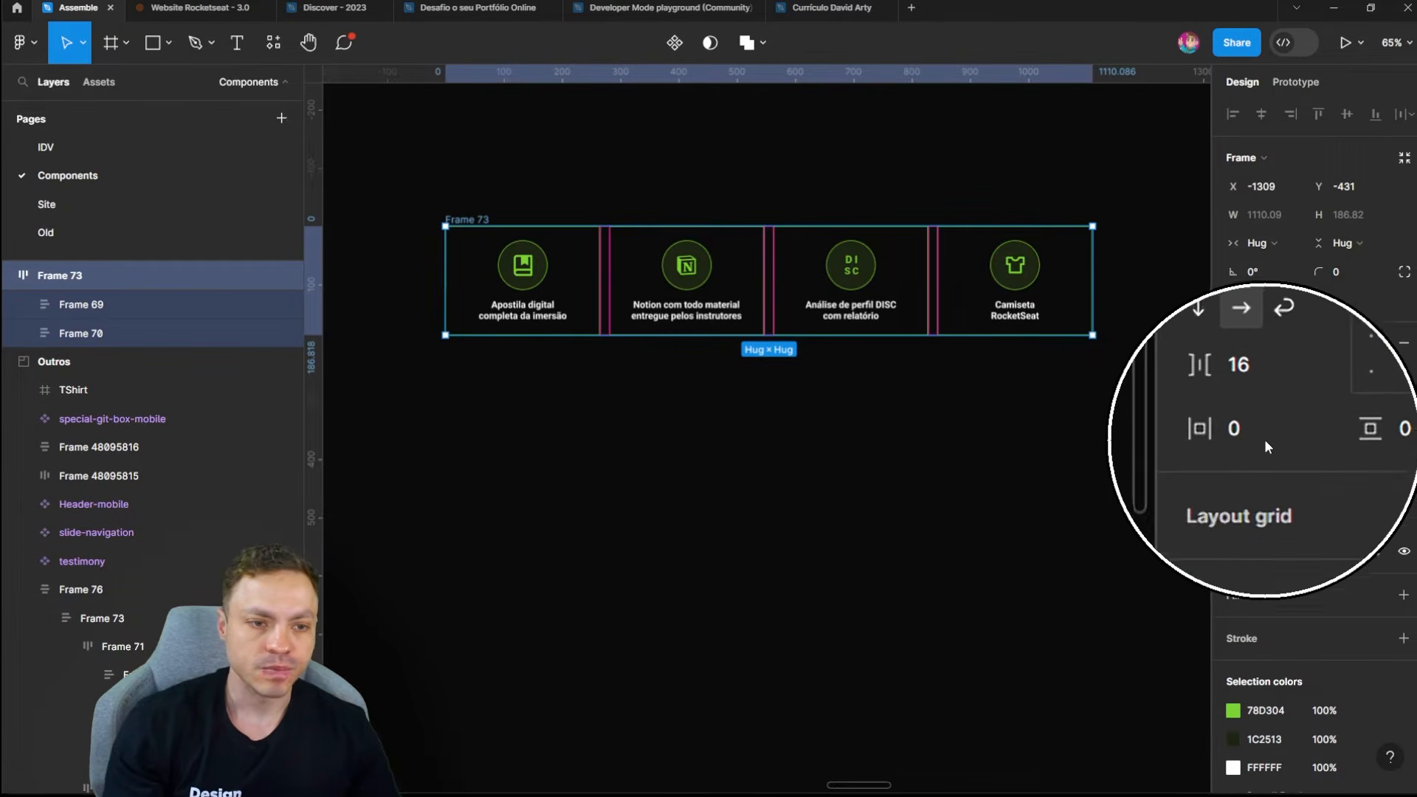
Step: Try a spacing of 25 and then 90 between the cards in the copied horizontal row
click(1295, 404)
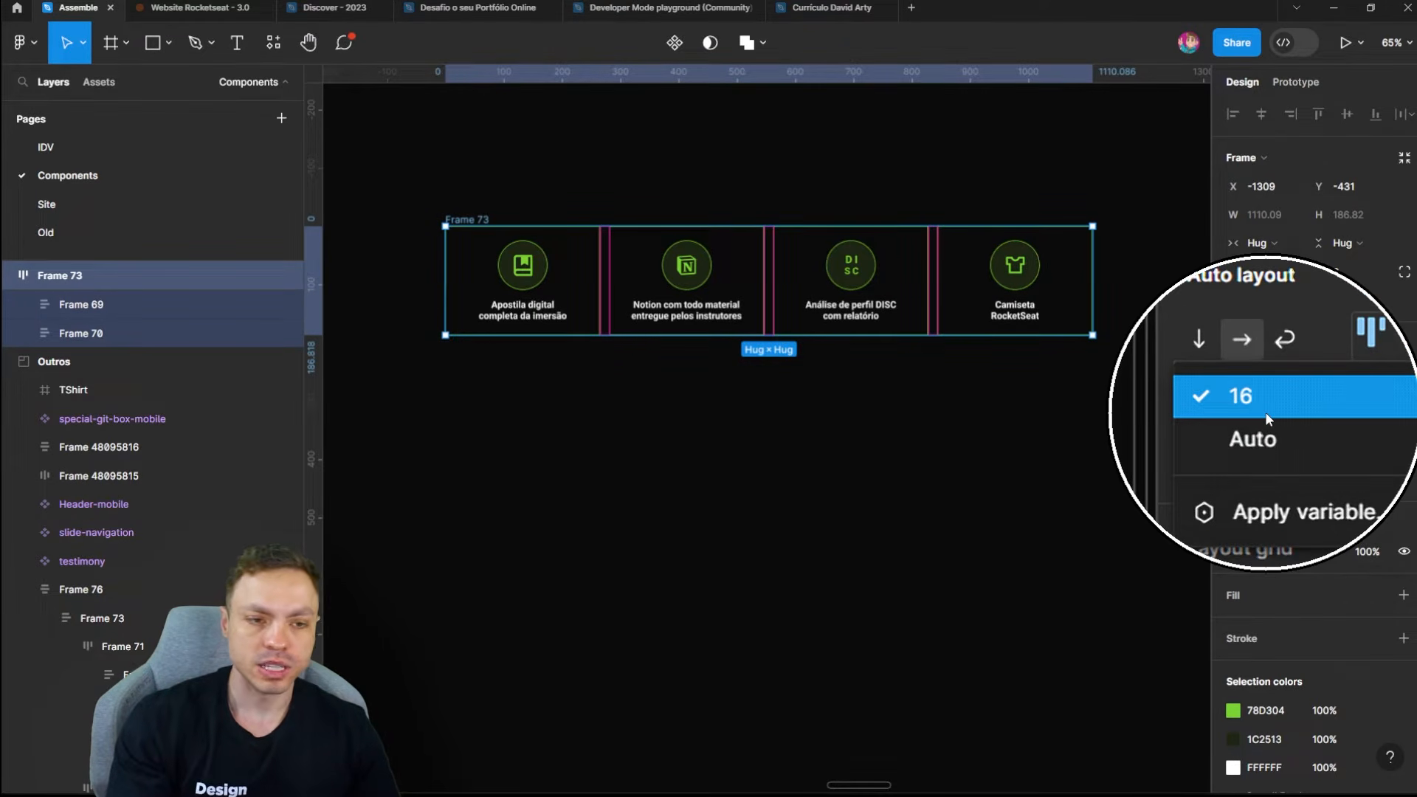
click(1265, 411)
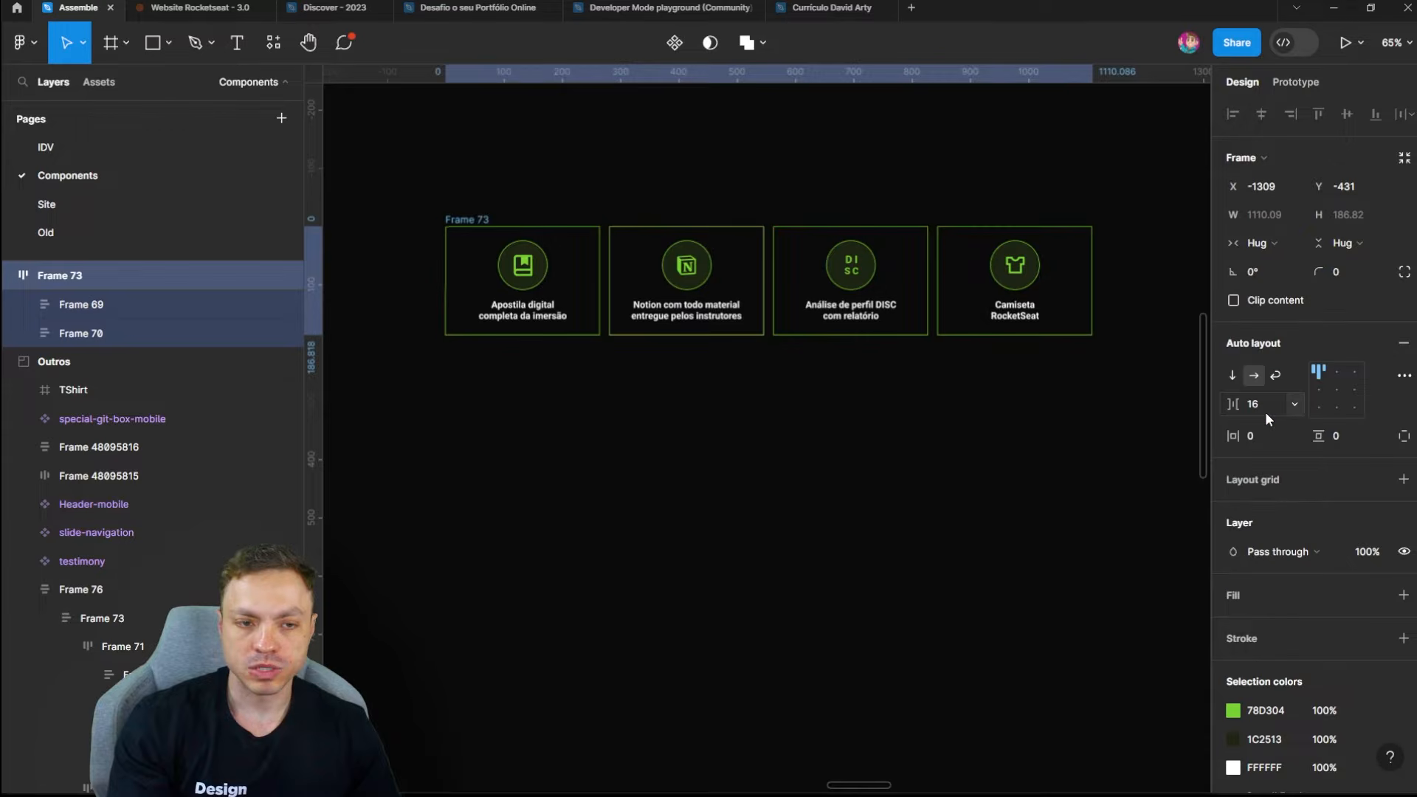
text(2)
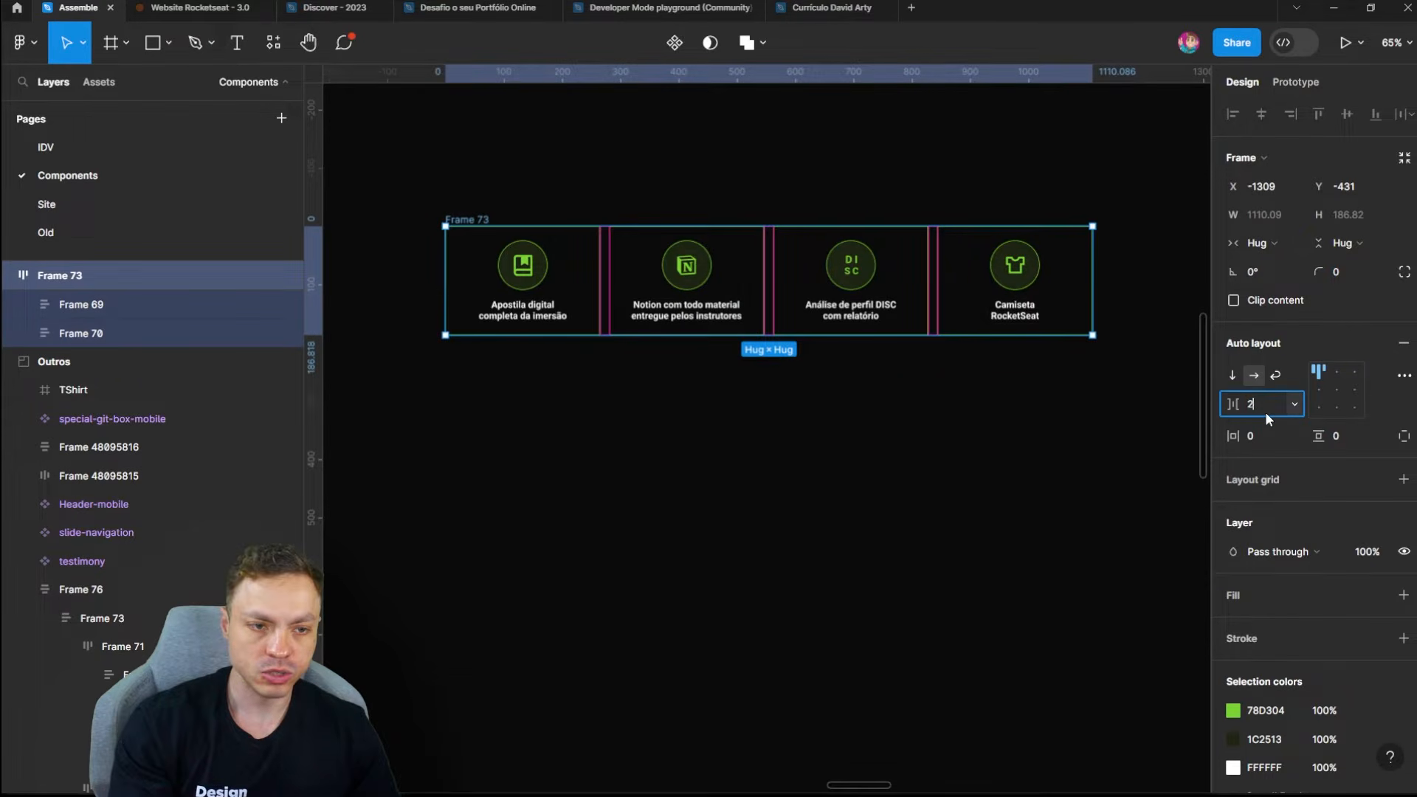
text(5)
key(Return)
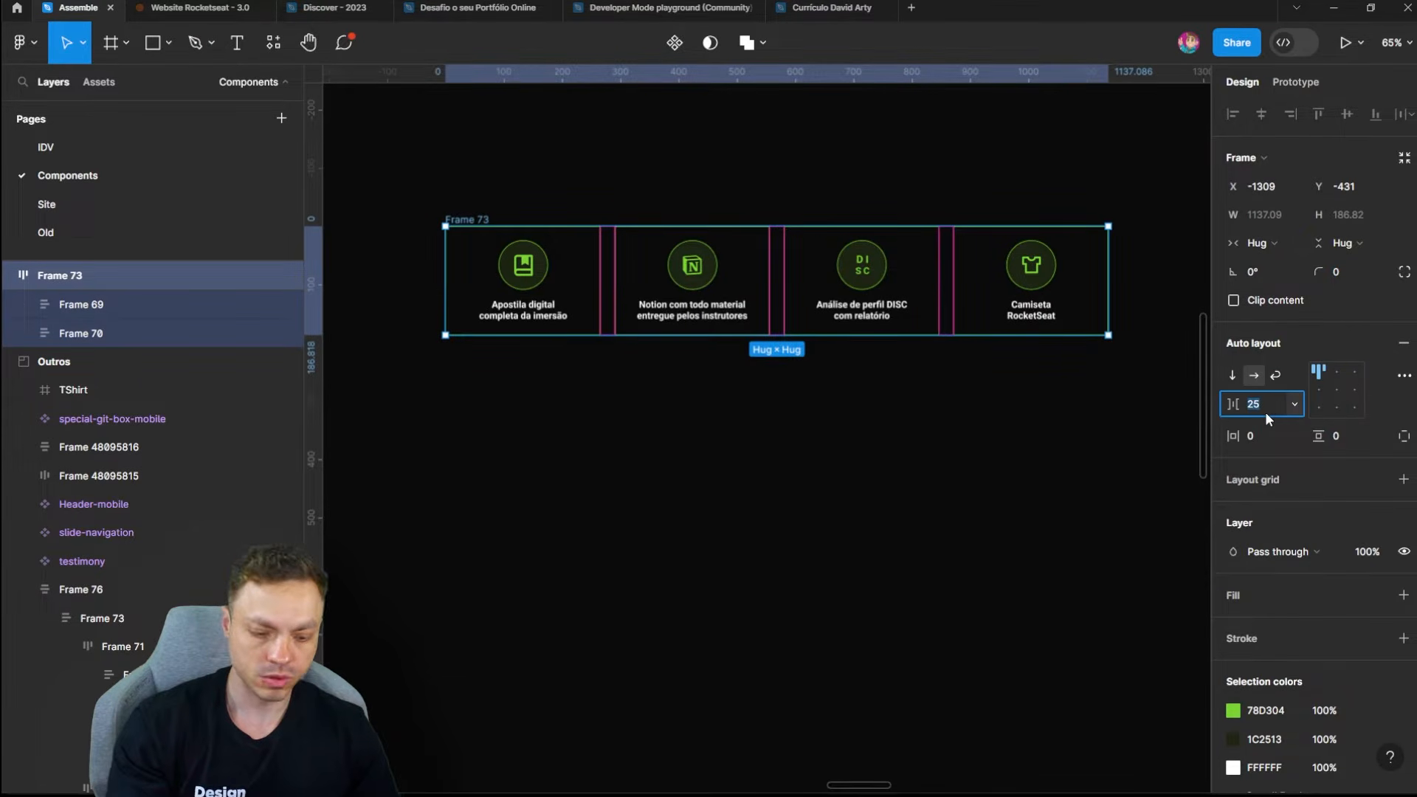
text(90)
key(Return)
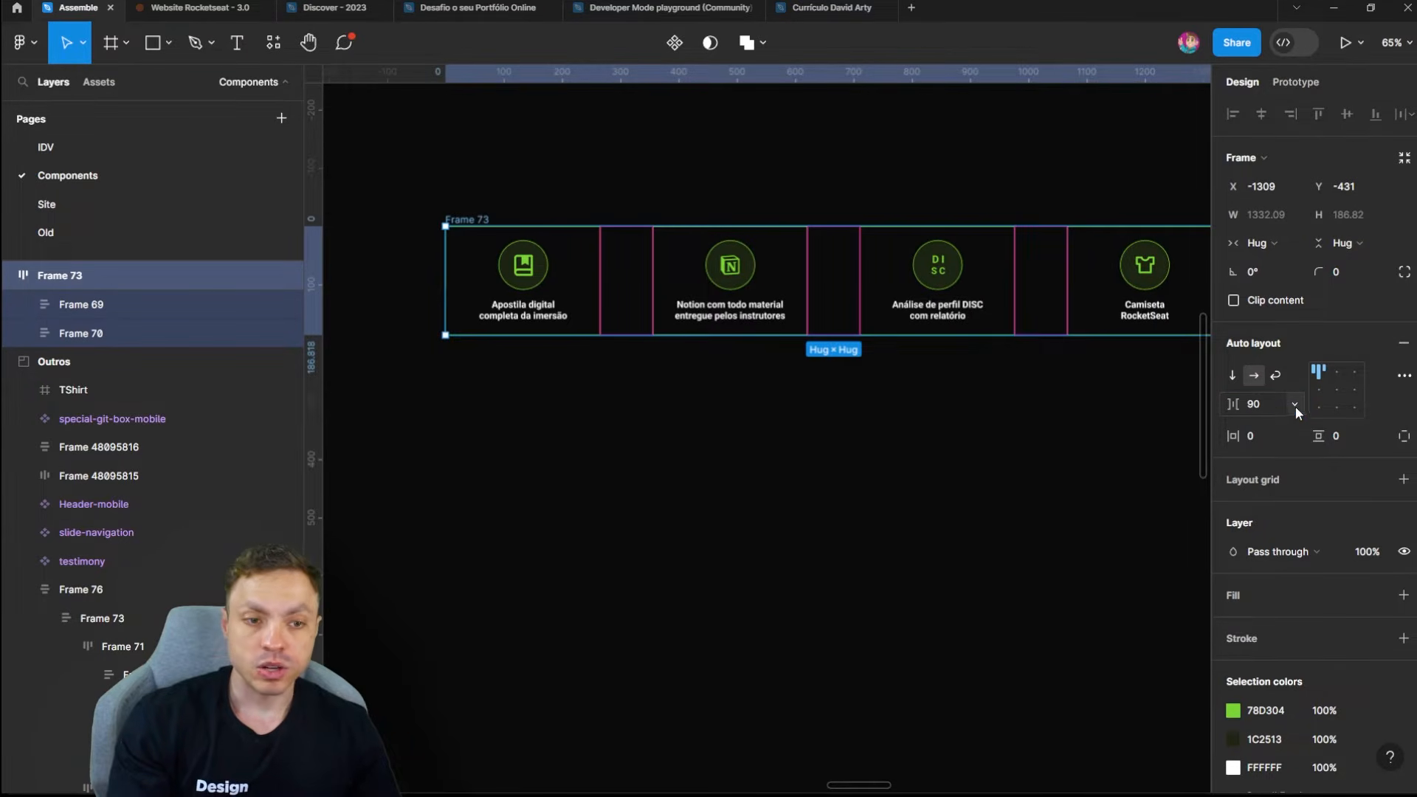
Step: Set the spacing between the row's cards to Auto and narrow the frame's width to 1067
click(1295, 406)
click(1278, 431)
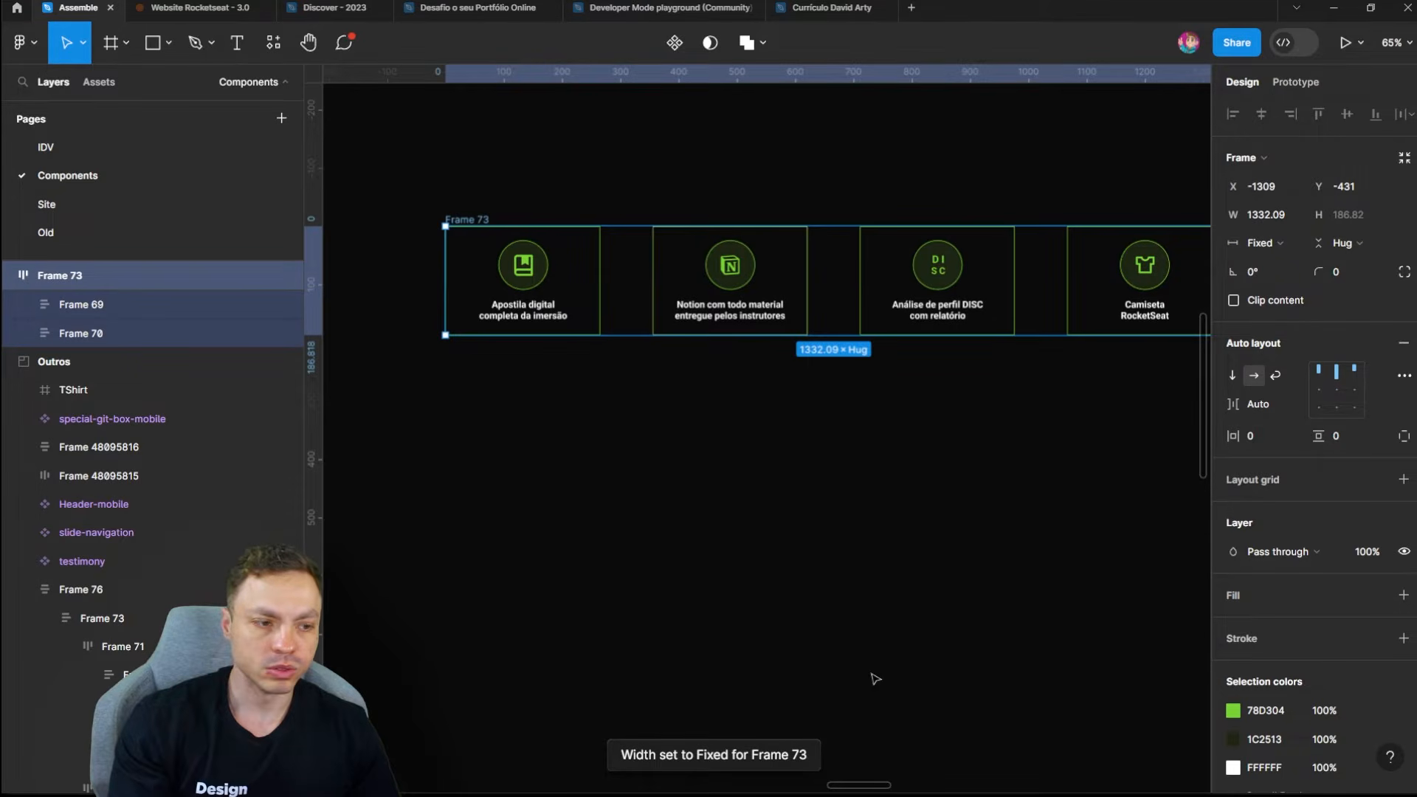
scroll(1044, 450, down, 3)
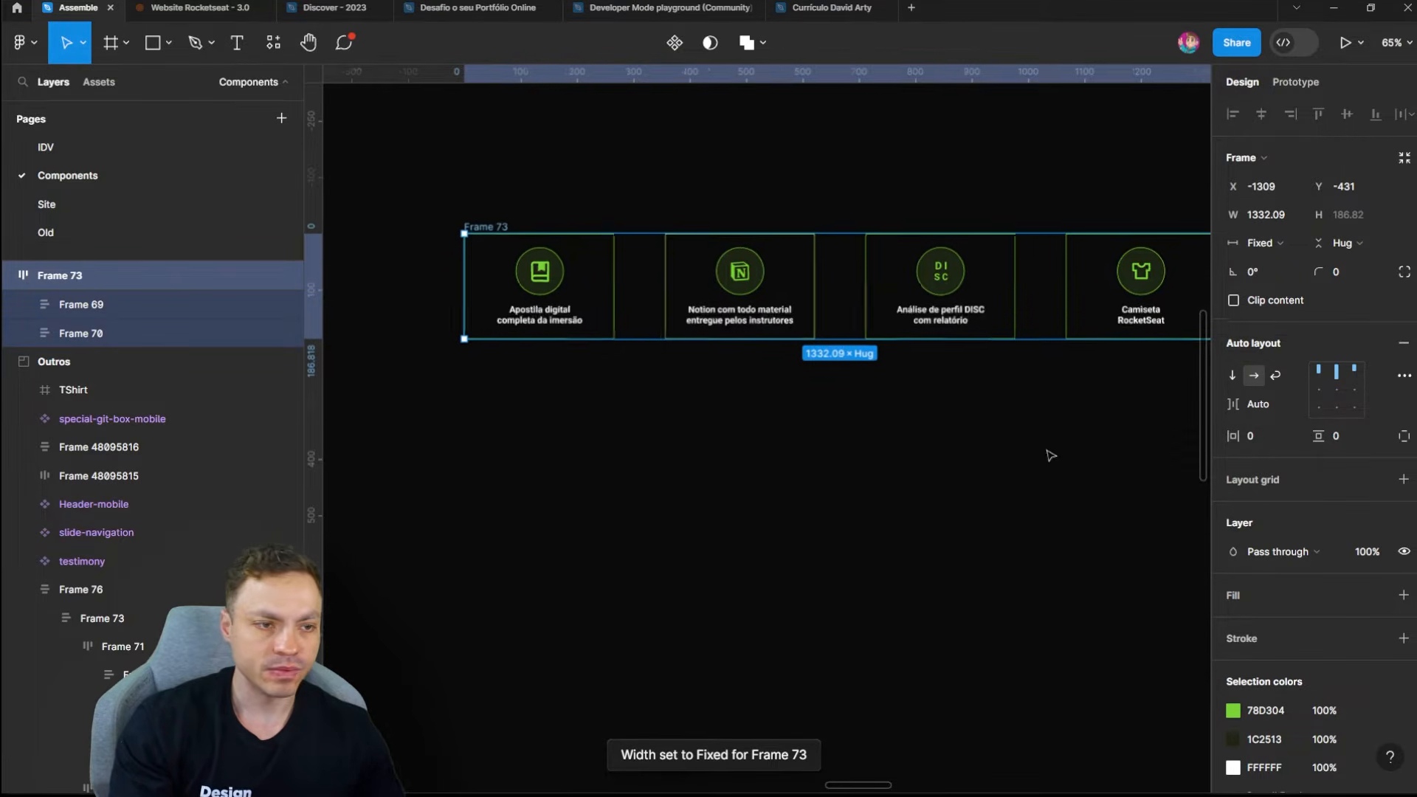
drag(1178, 325, 1061, 325)
Step: Stack the copied cards vertically with Auto spacing and shrink their frame's height to 780
click(1232, 376)
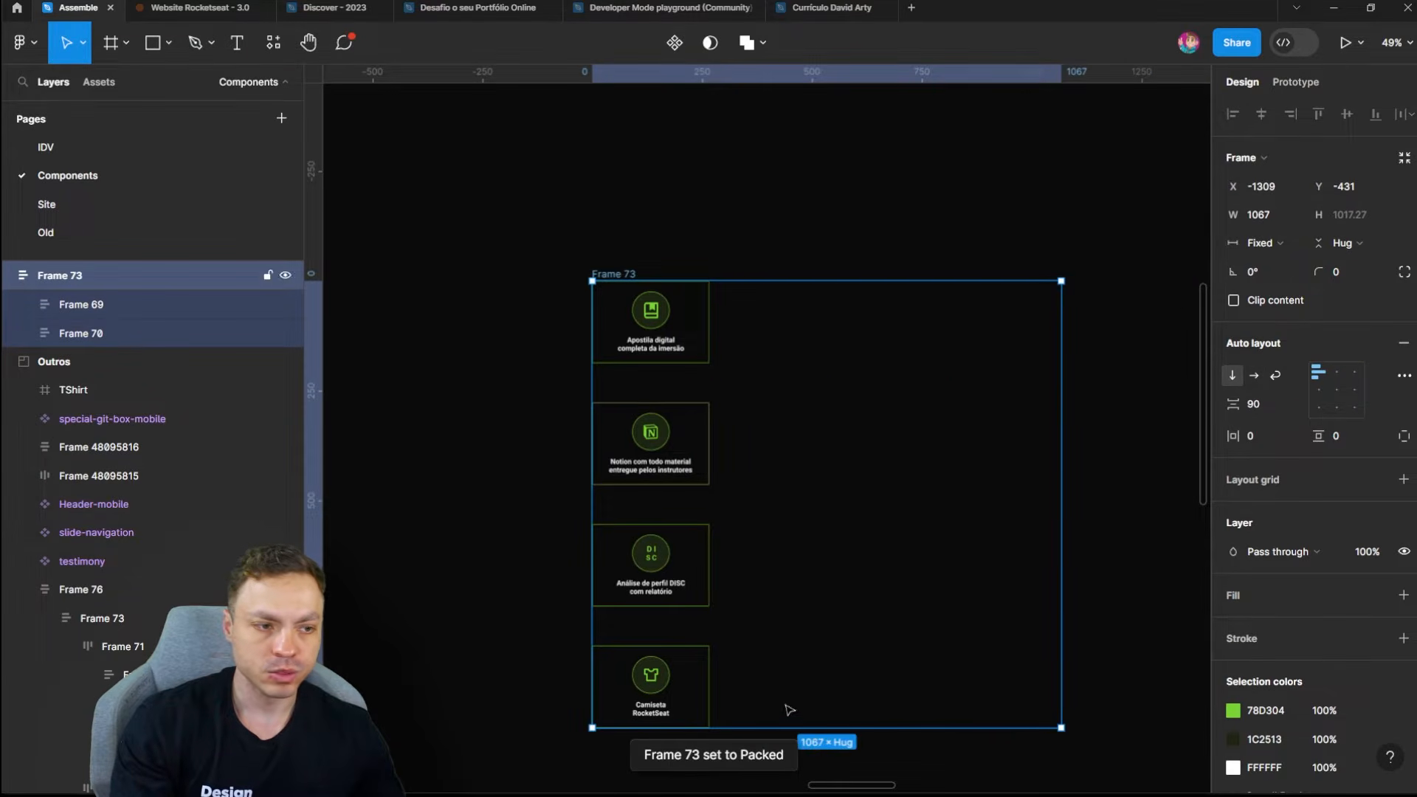
drag(996, 727, 993, 635)
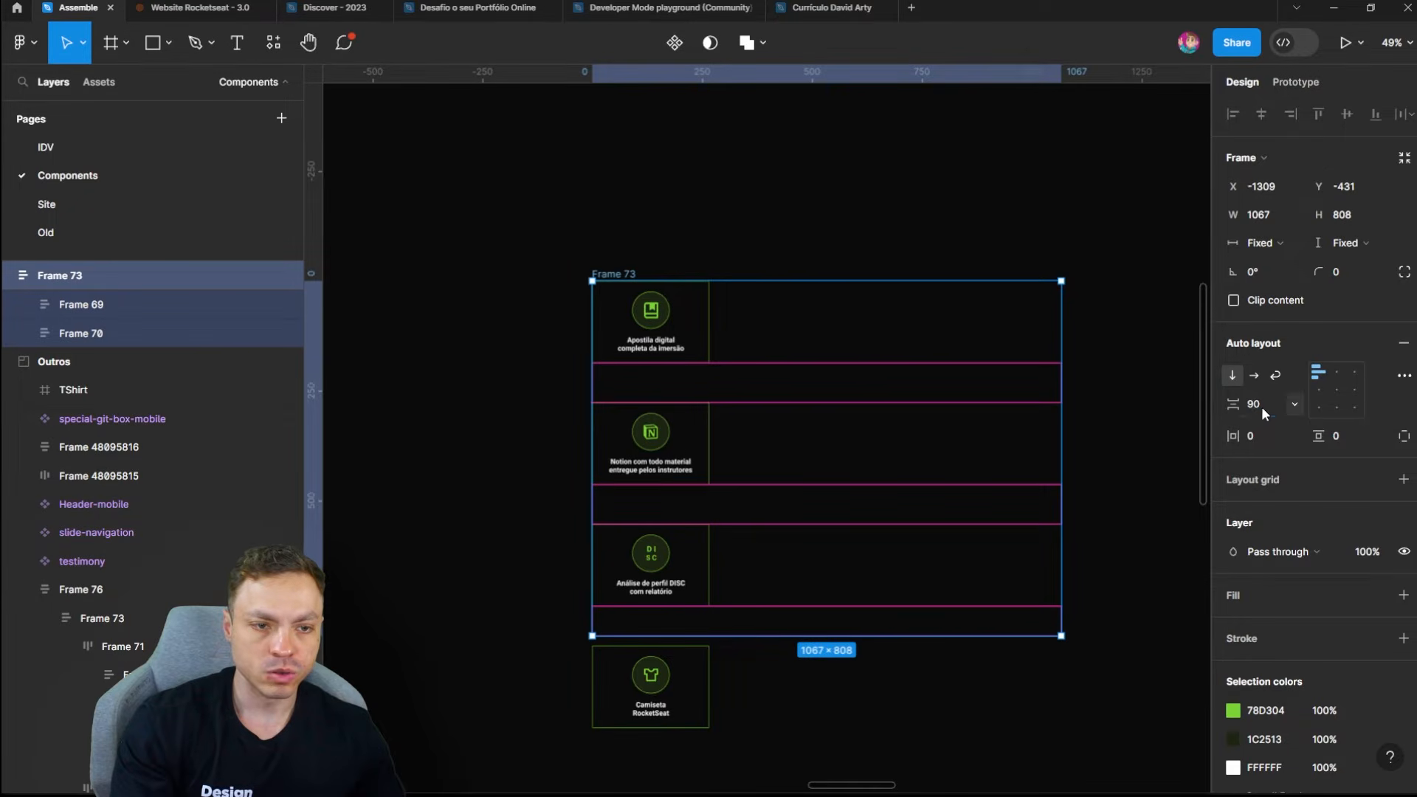
click(1291, 407)
click(1290, 421)
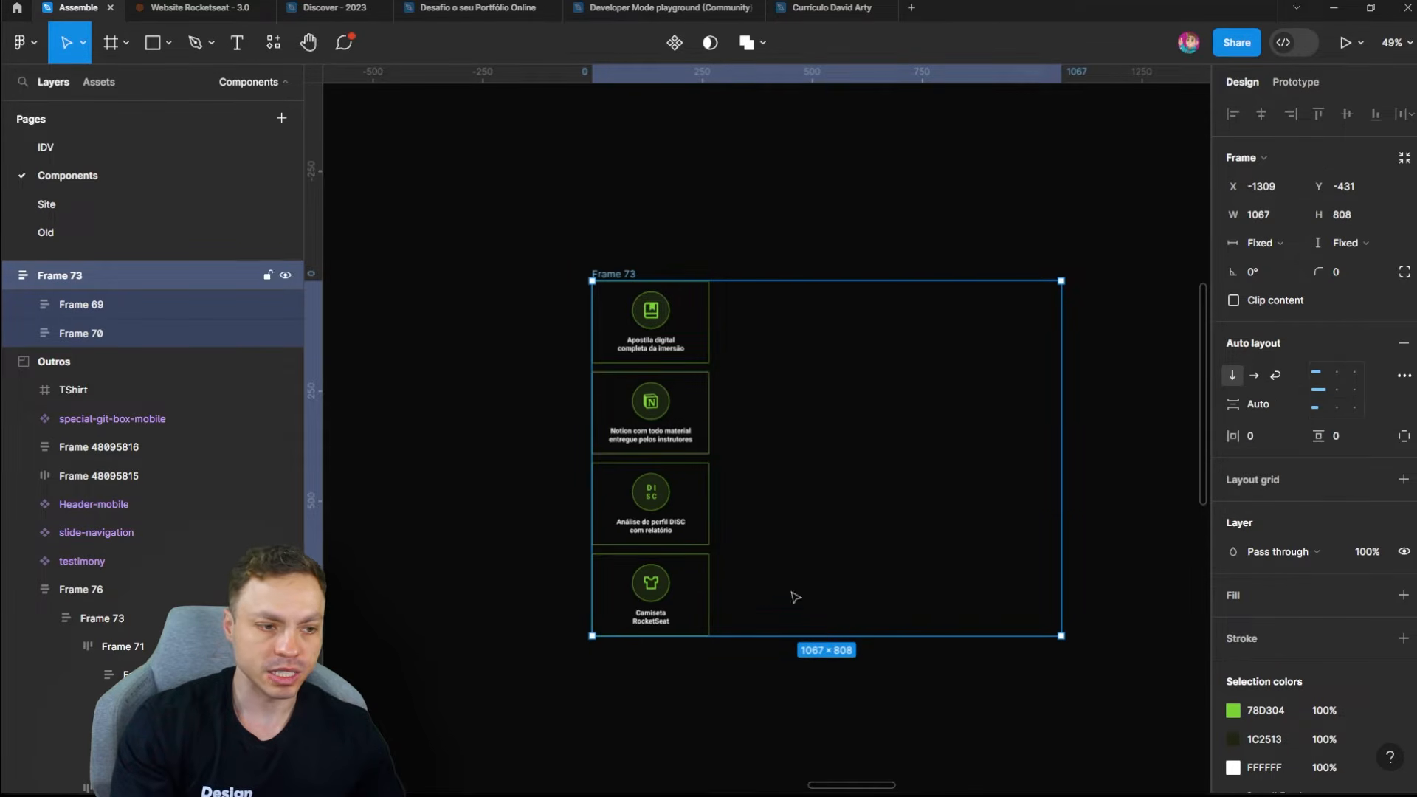
drag(848, 635, 885, 562)
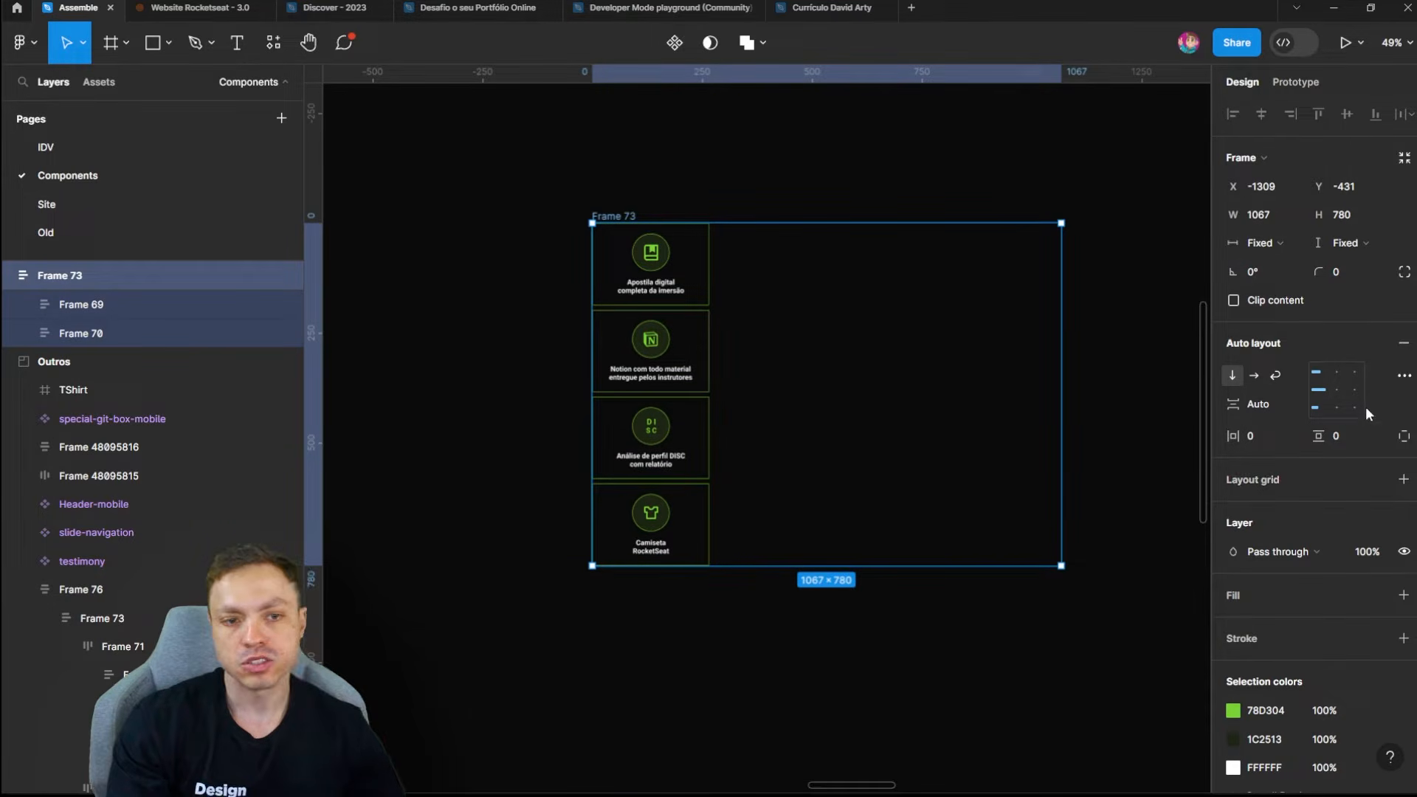
Step: Set the "Apostila digital" card's canvas stacking to First on top in the advanced auto layout settings, with strokes kept Excluded
click(1402, 376)
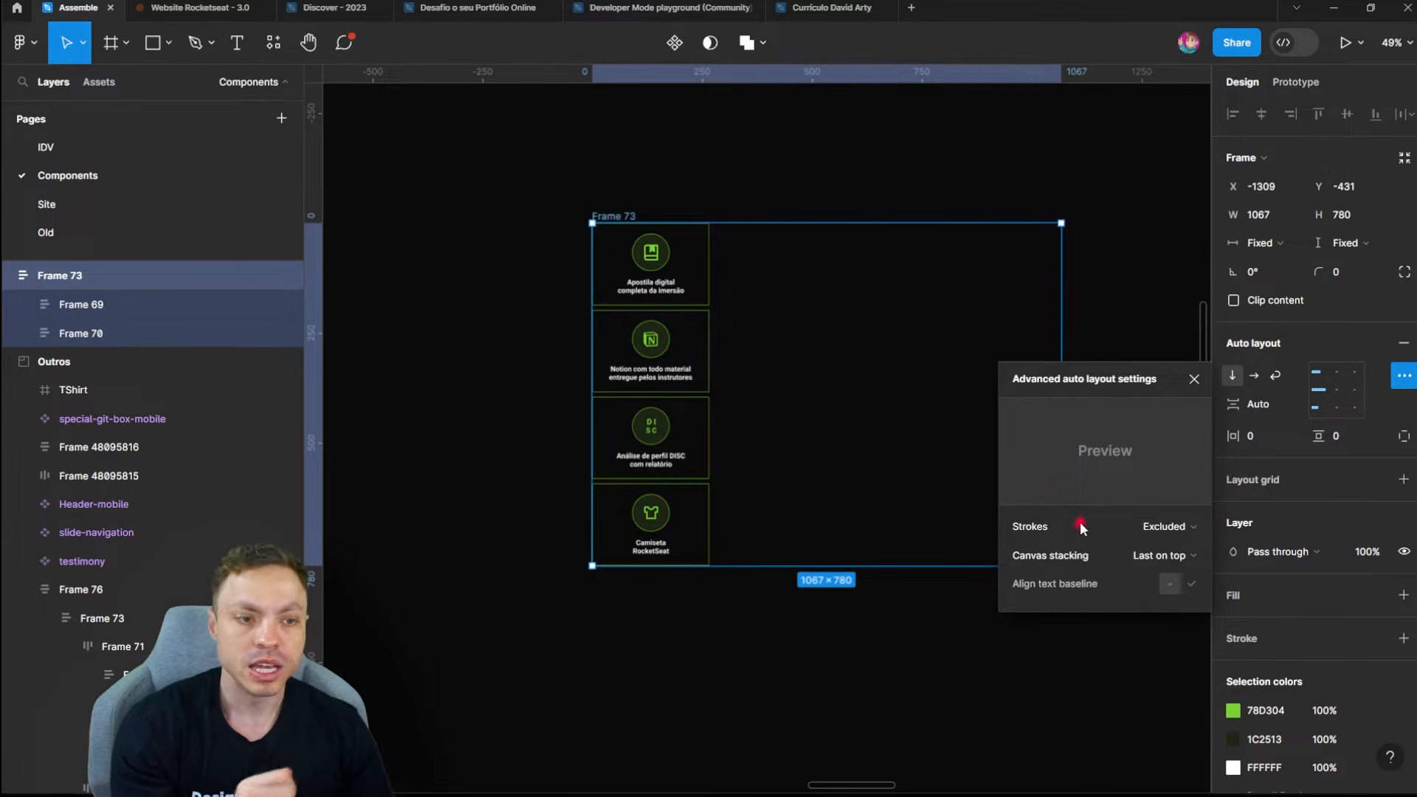
mouse_move(1113, 542)
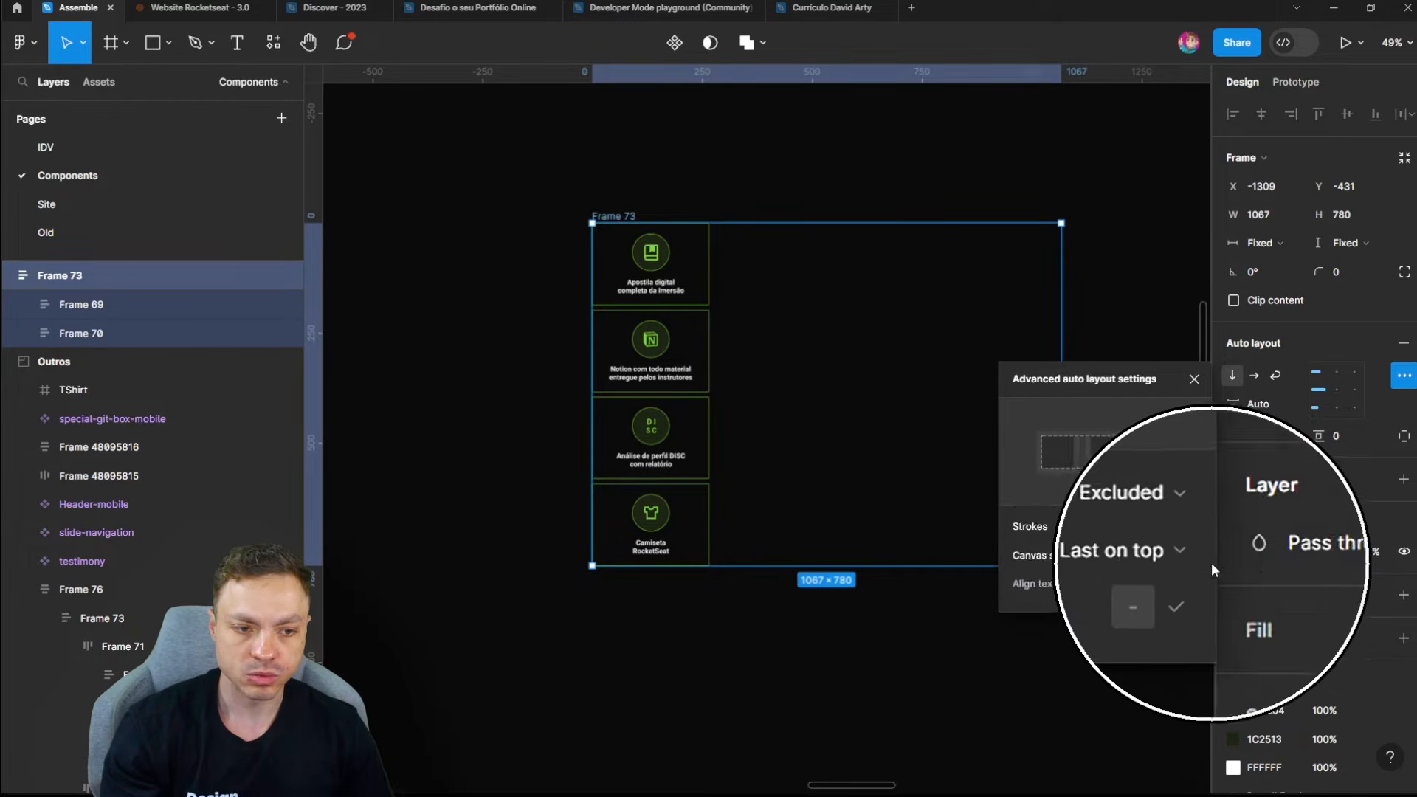
click(696, 246)
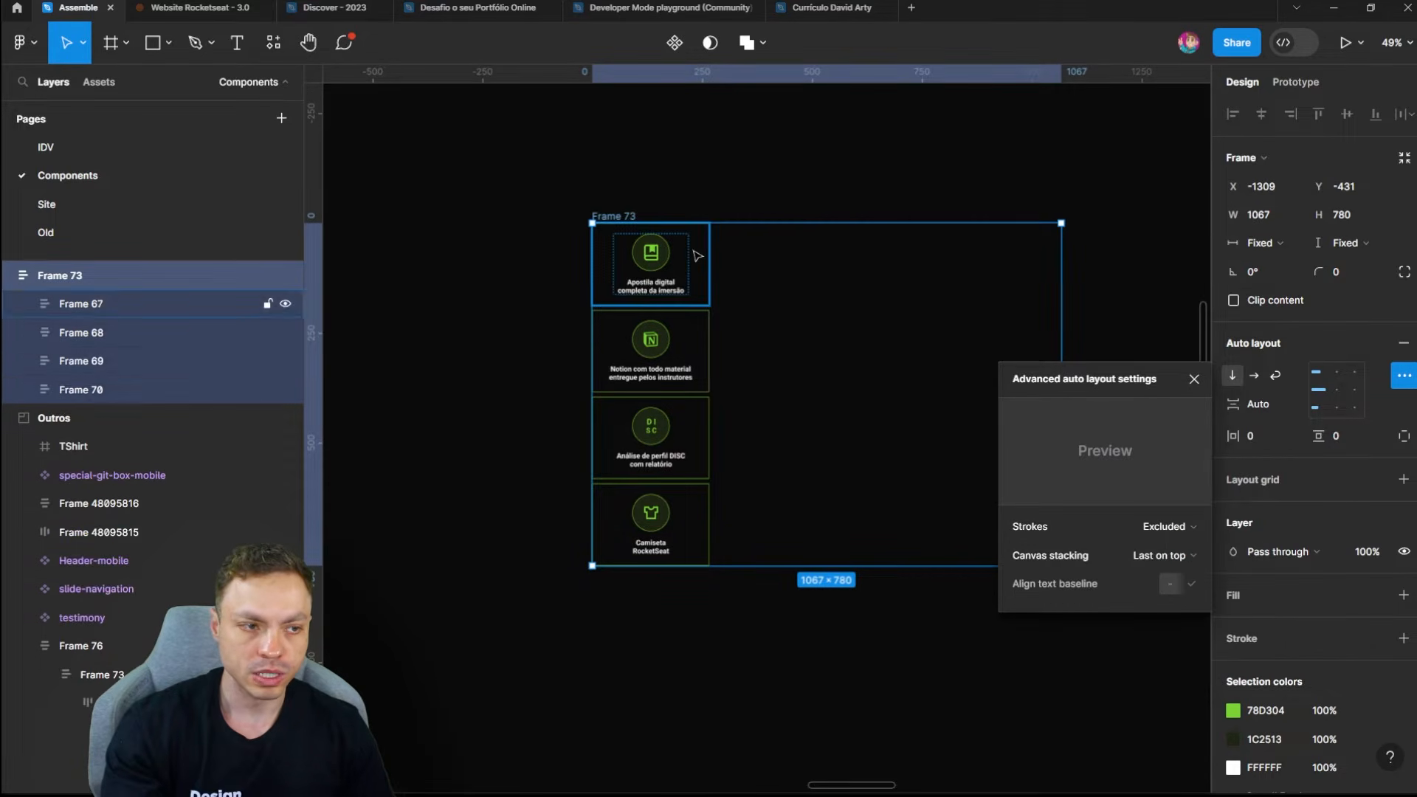
click(1403, 376)
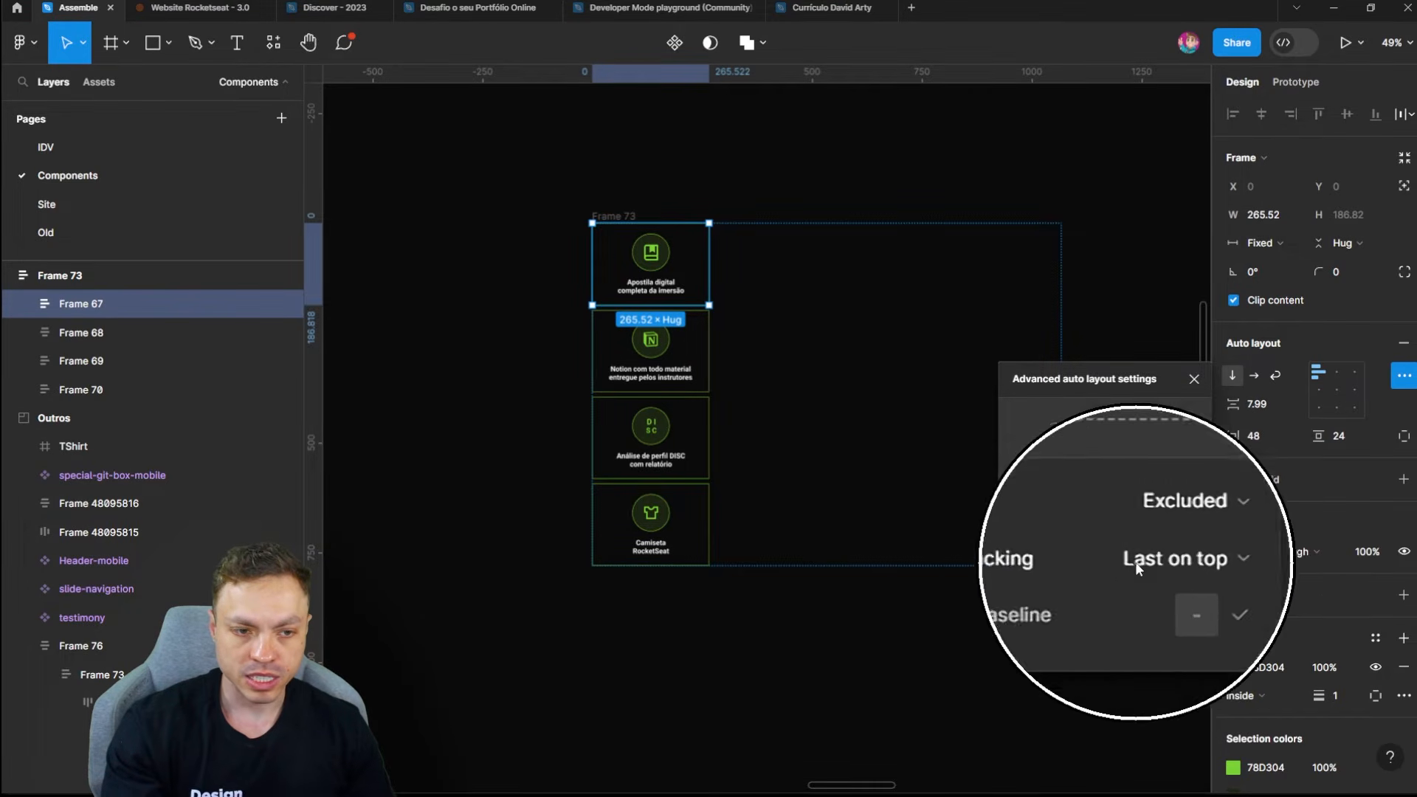
click(1166, 559)
click(1155, 532)
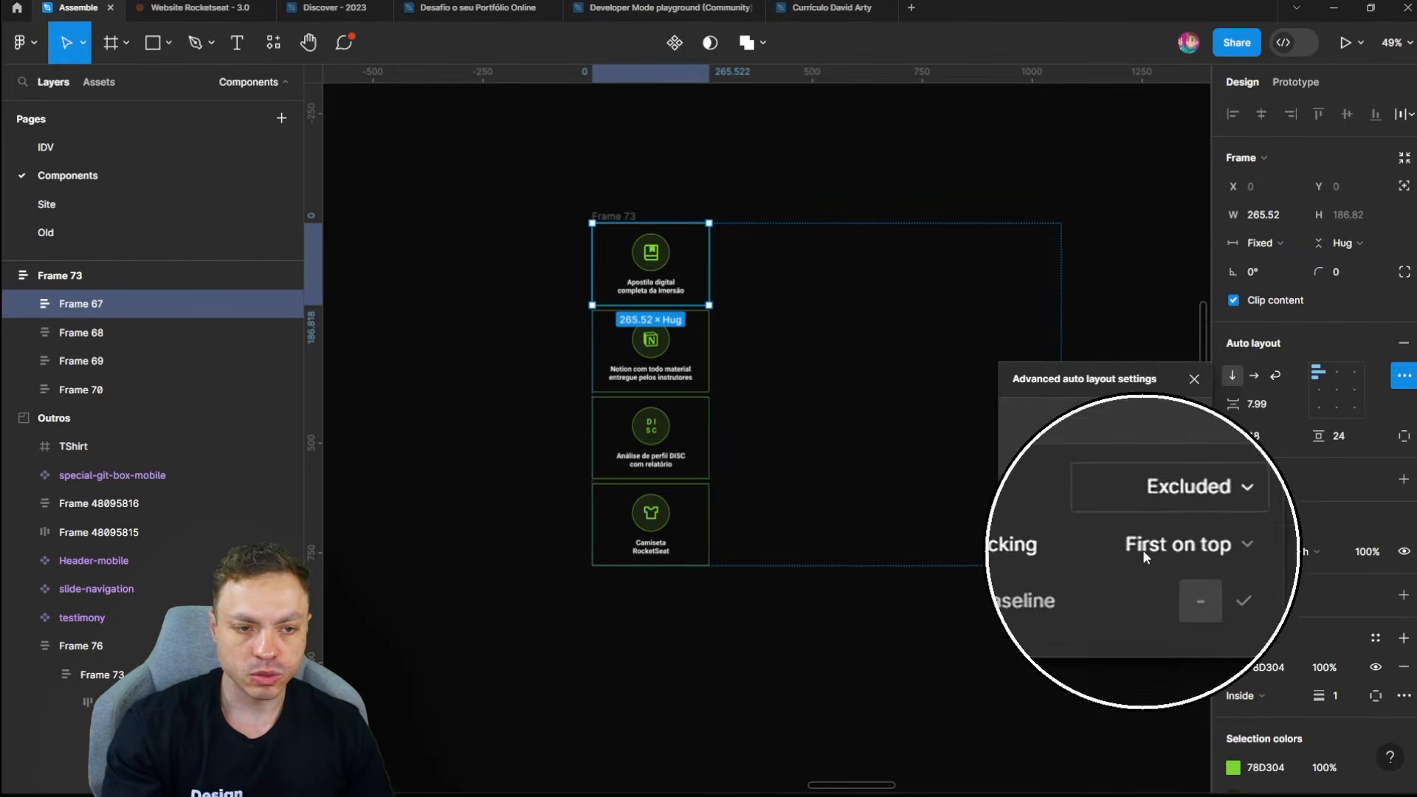
click(1153, 530)
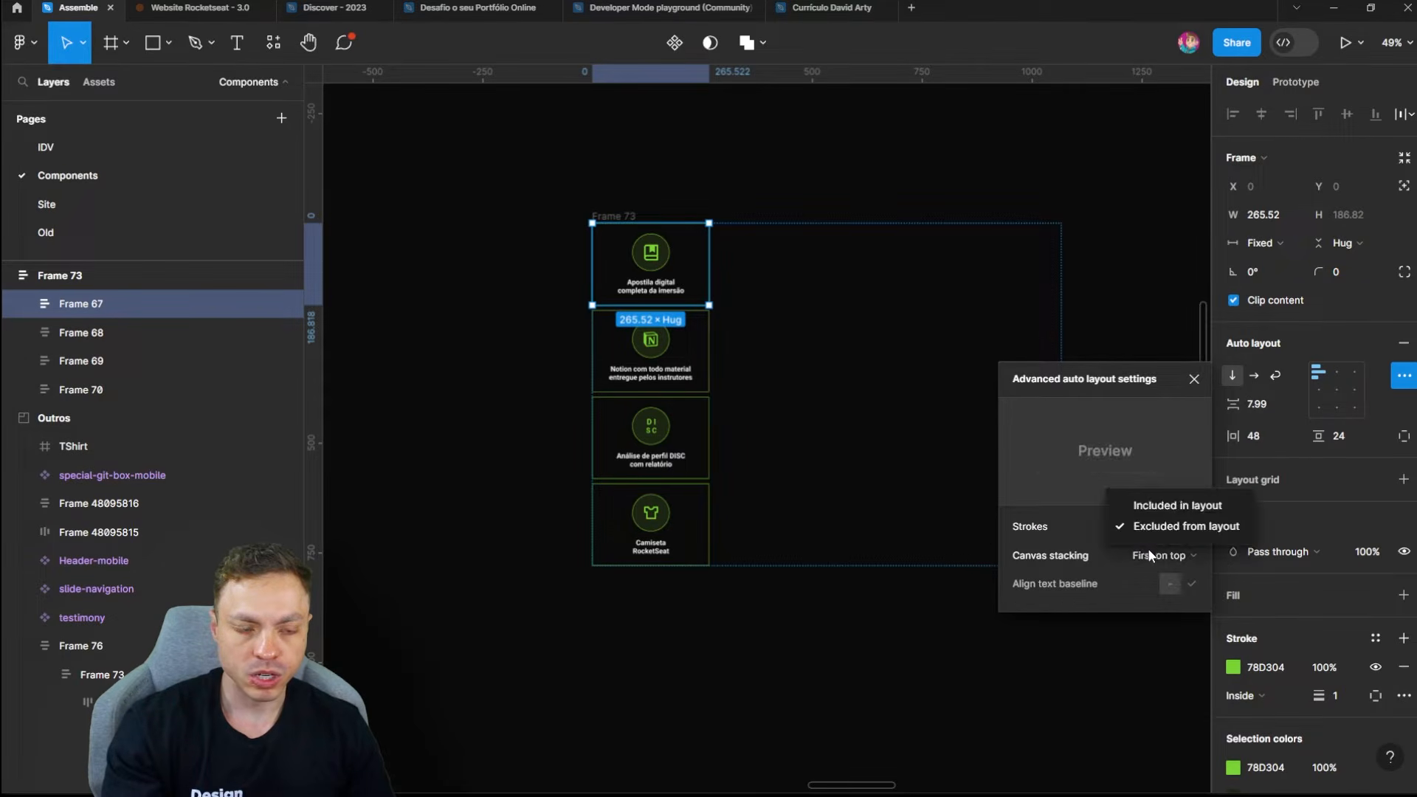
click(1146, 557)
click(1148, 559)
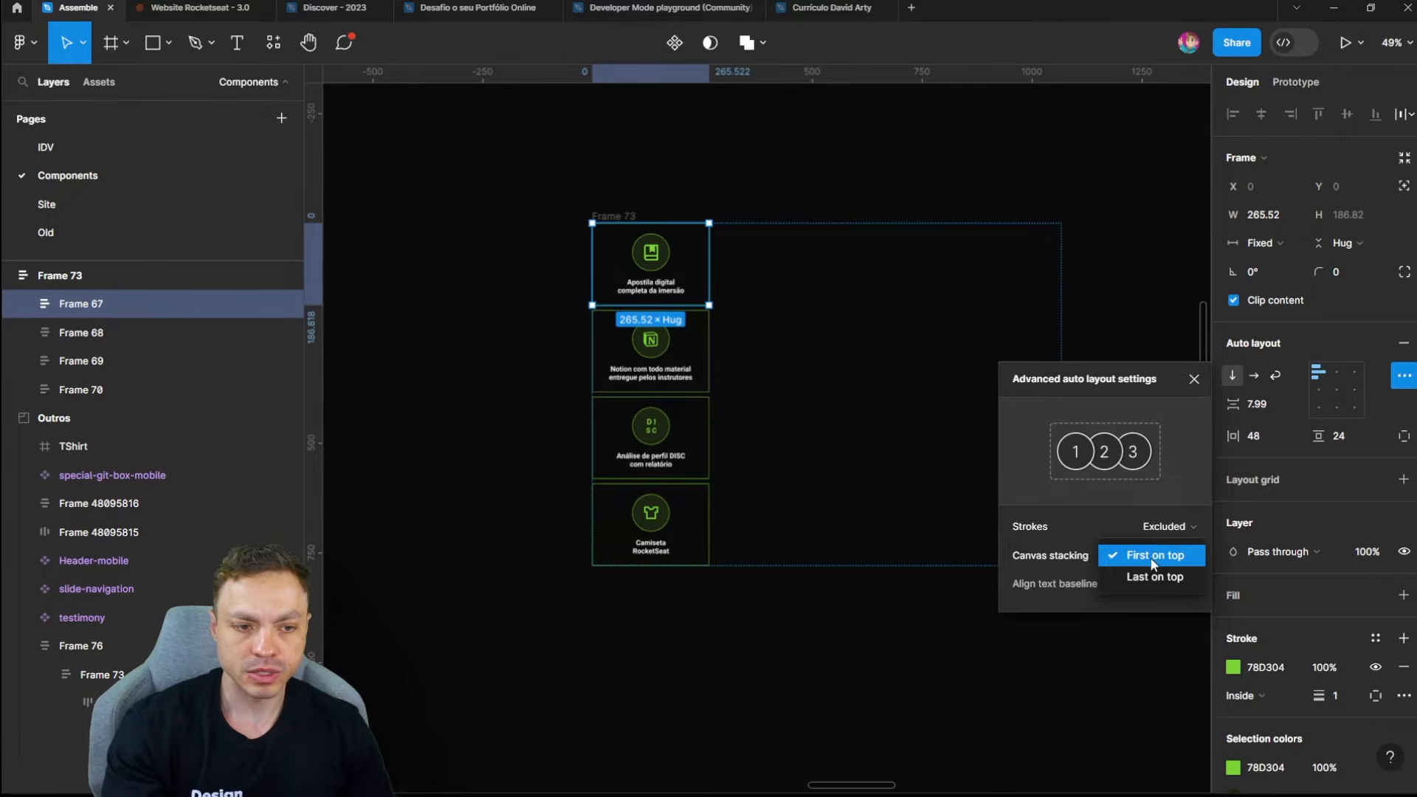
click(1148, 561)
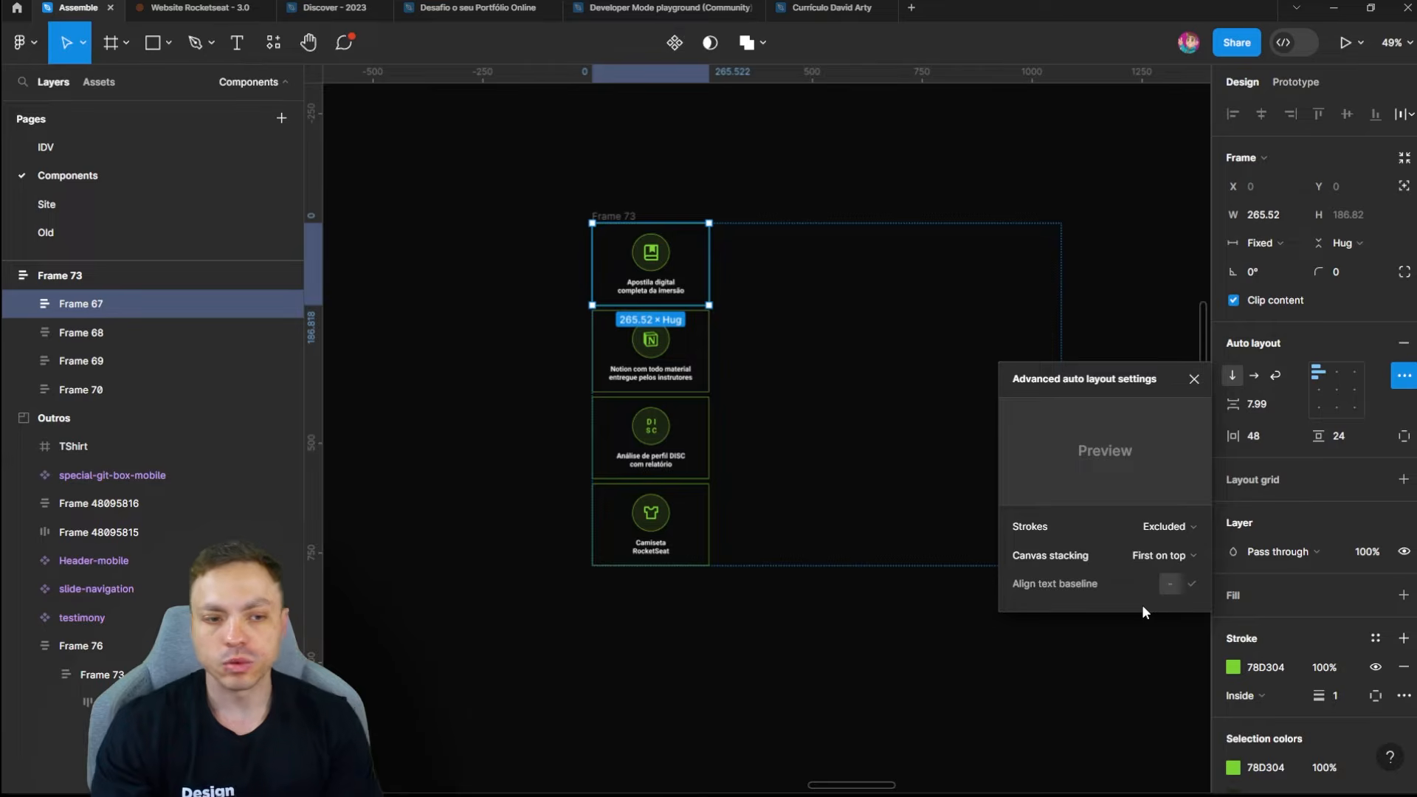
click(669, 375)
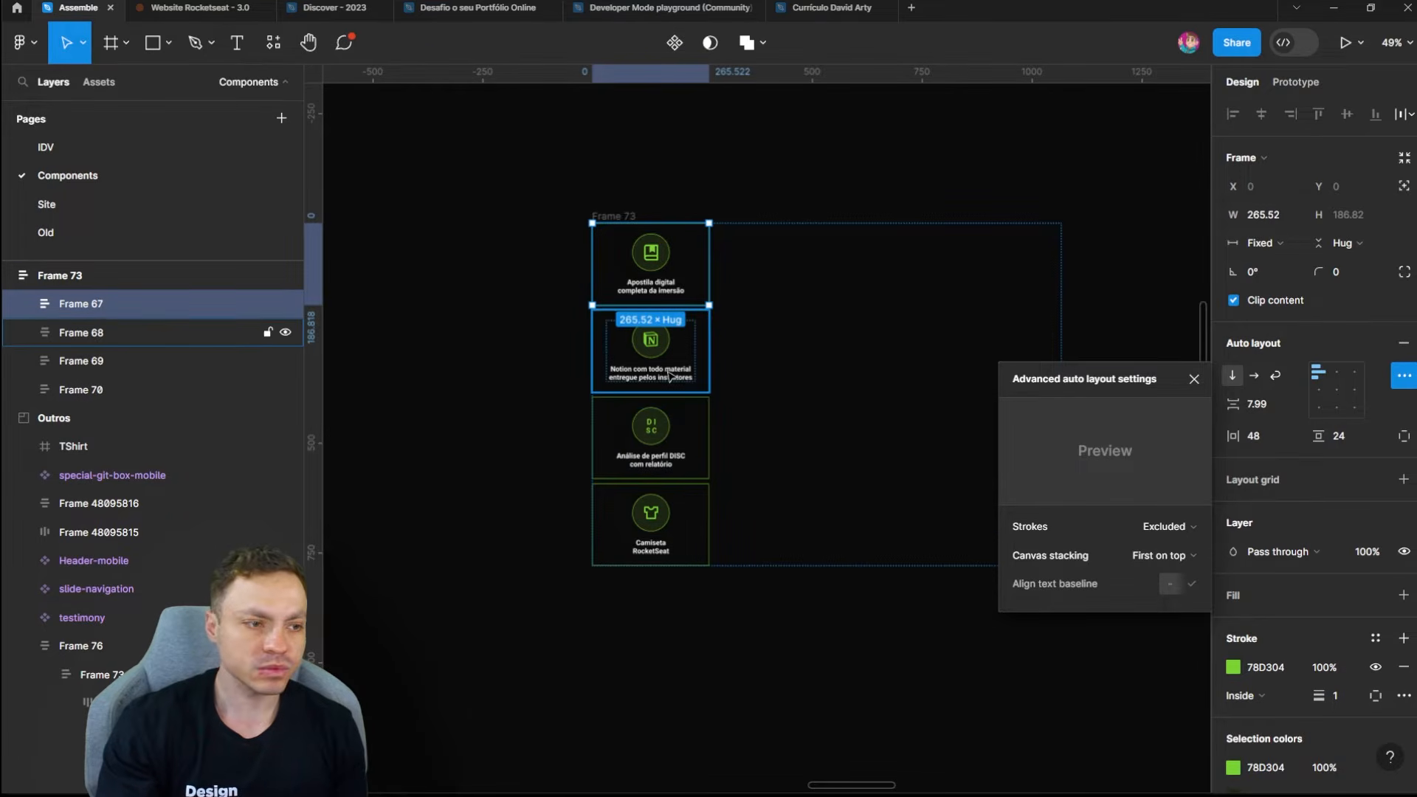
Step: Try a left padding of 90 on the "Apostila digital" card with individual paddings, then undo that padding change
click(667, 288)
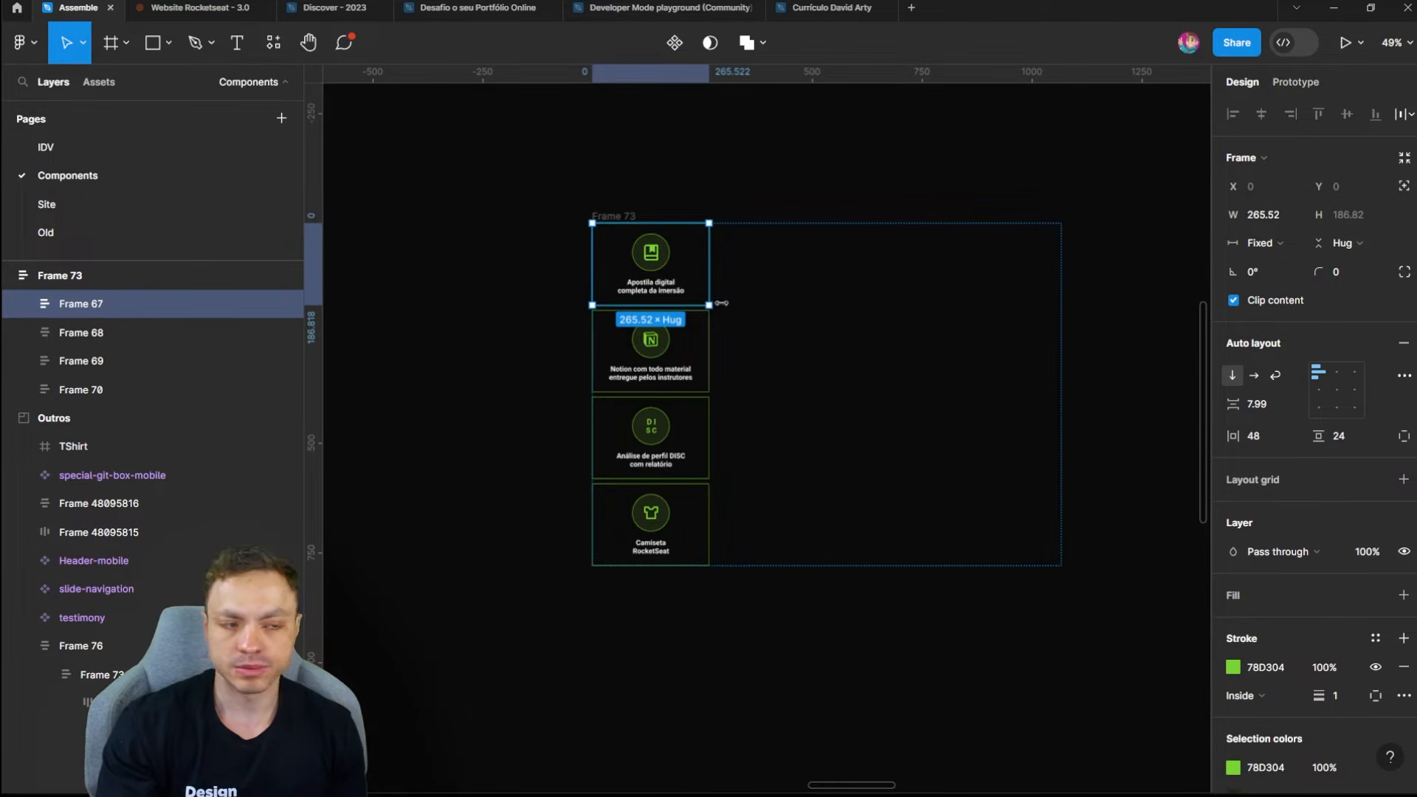
click(1403, 437)
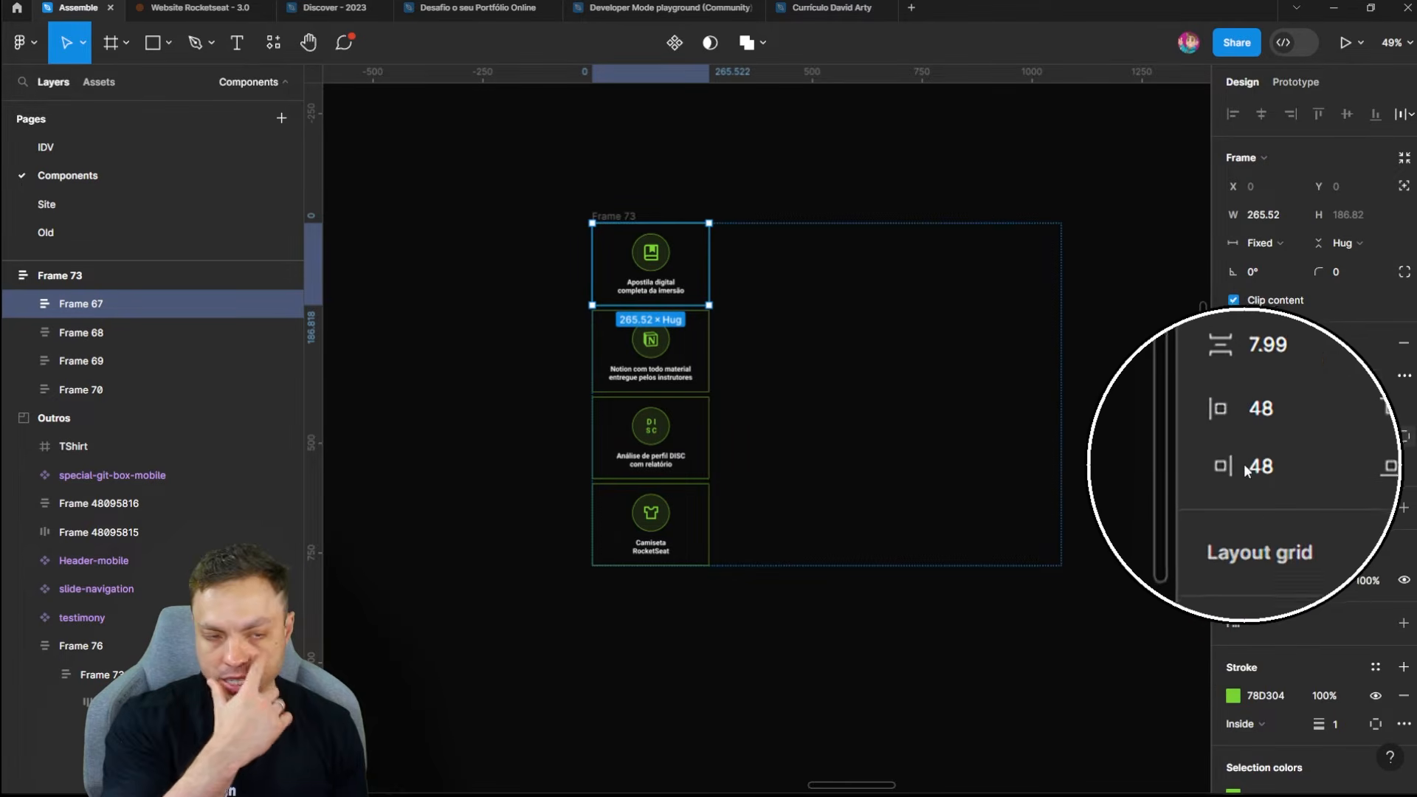
drag(1232, 437, 347, 340)
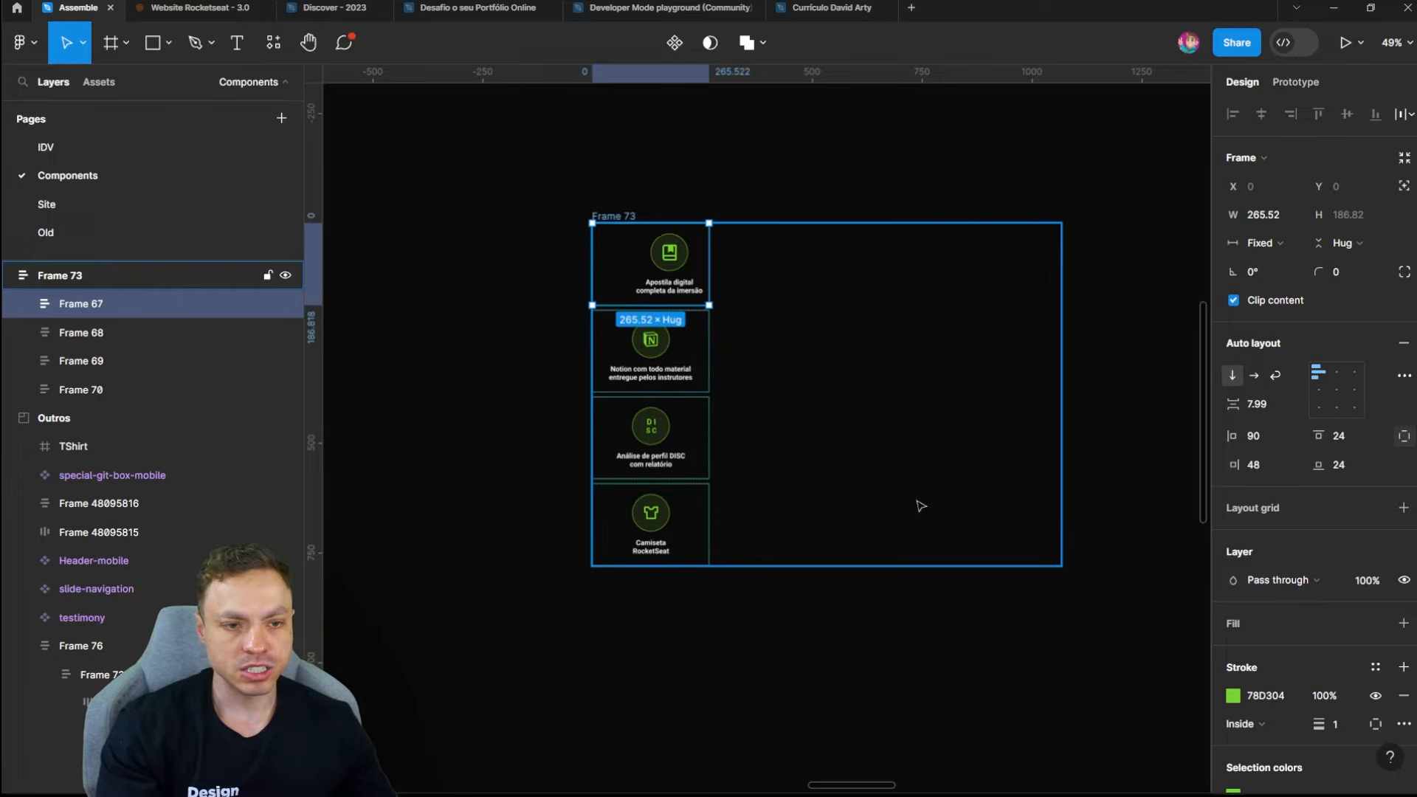
key(ctrl+z)
key(ctrl+z)
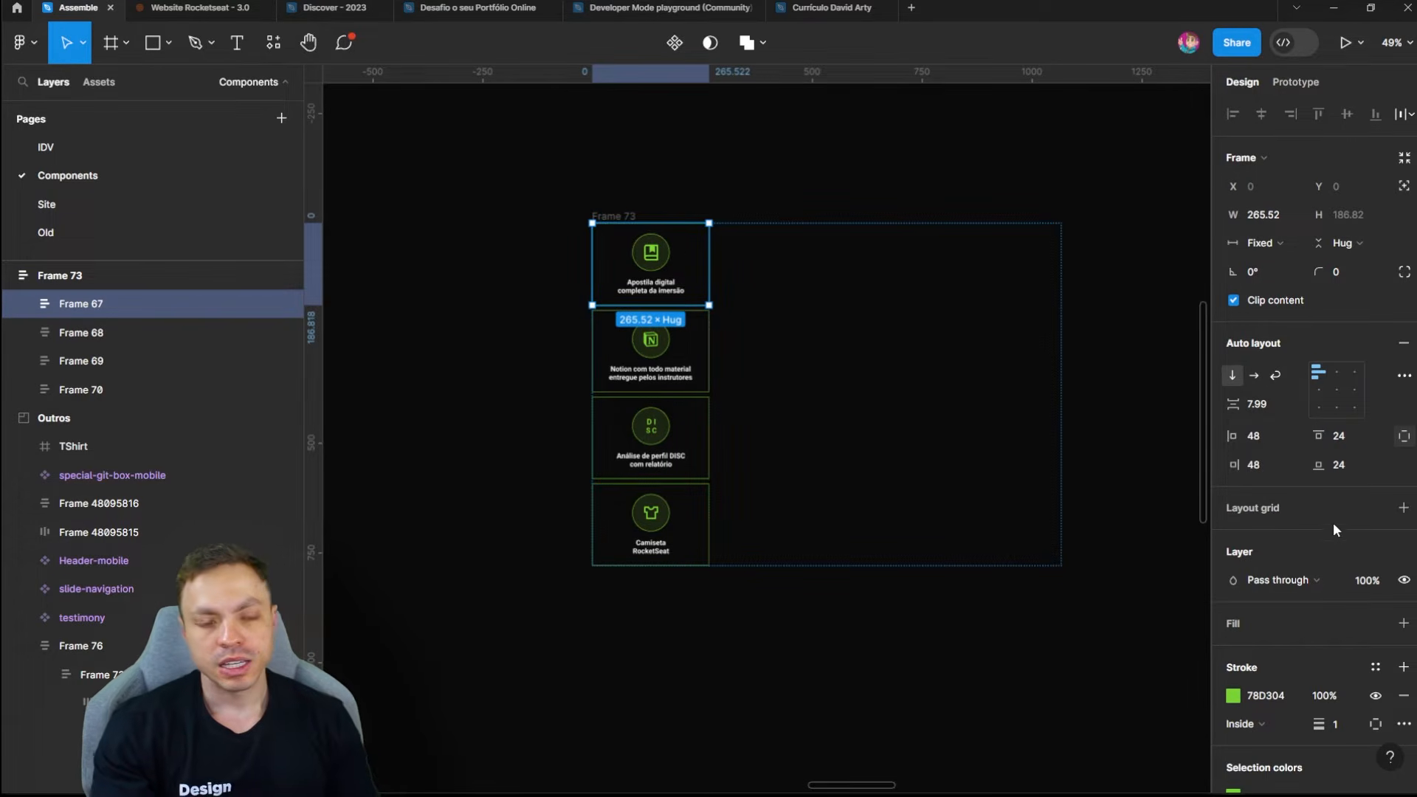
Step: Create a number variable named "teste" with value 0 from the "Apostila digital" card's auto layout spacing options
click(1295, 435)
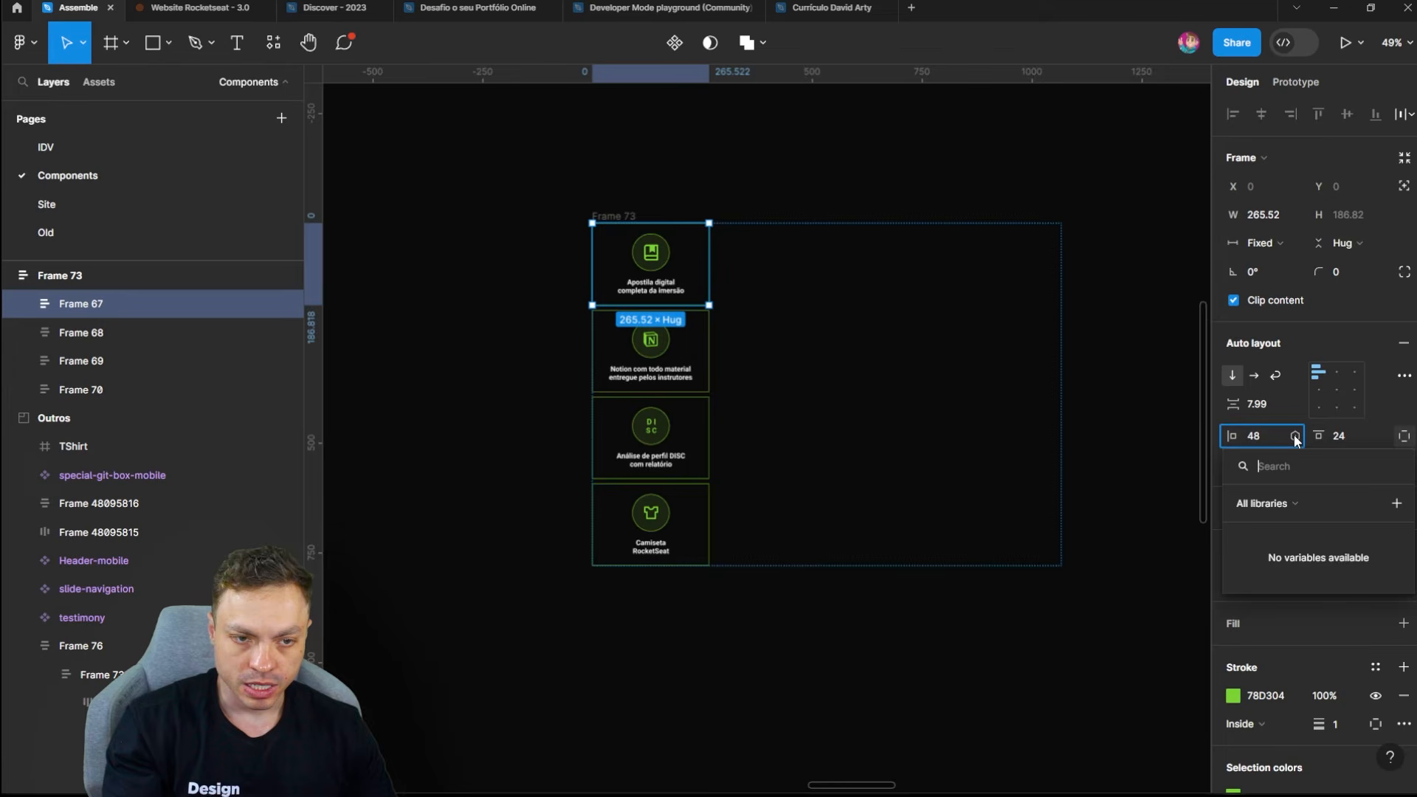
click(1272, 398)
click(1285, 407)
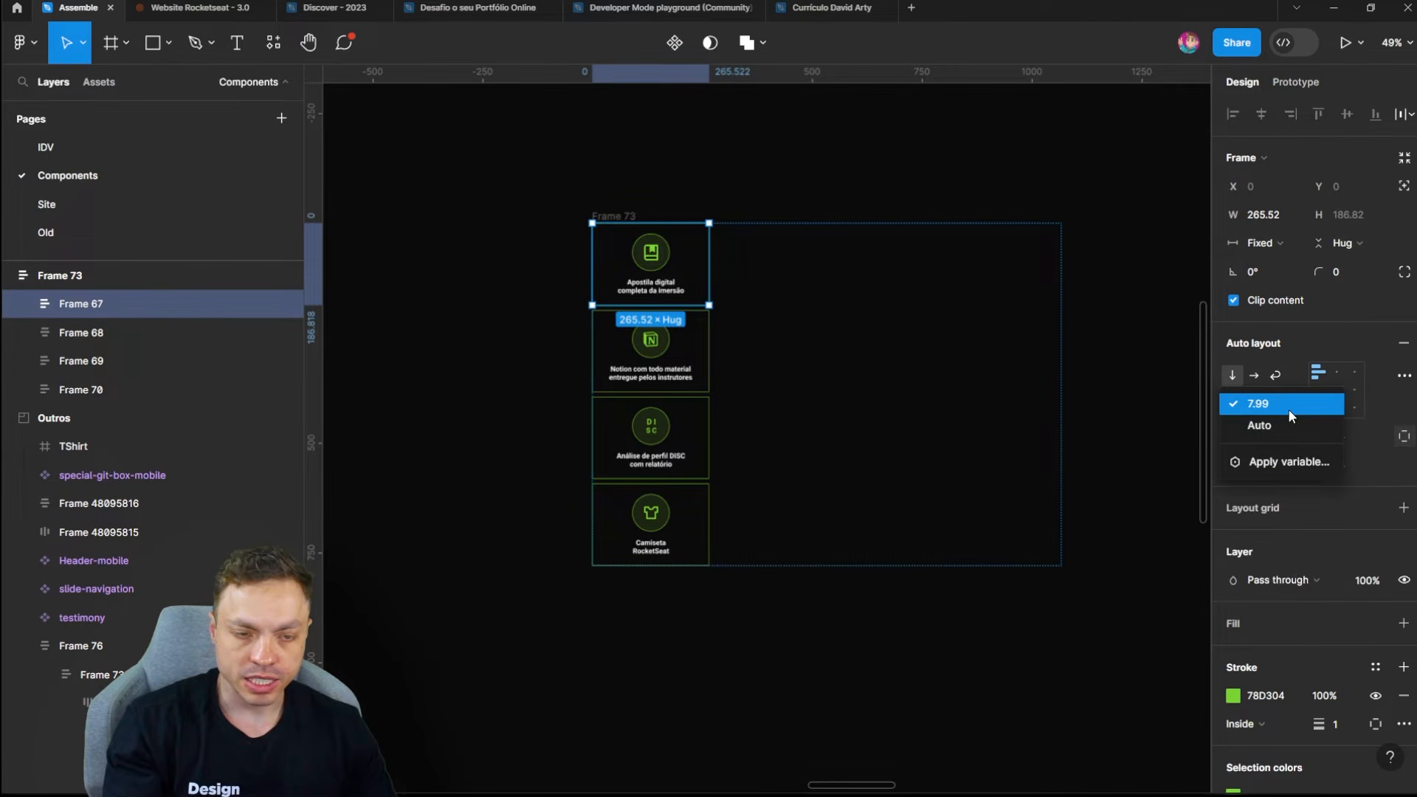
click(1284, 463)
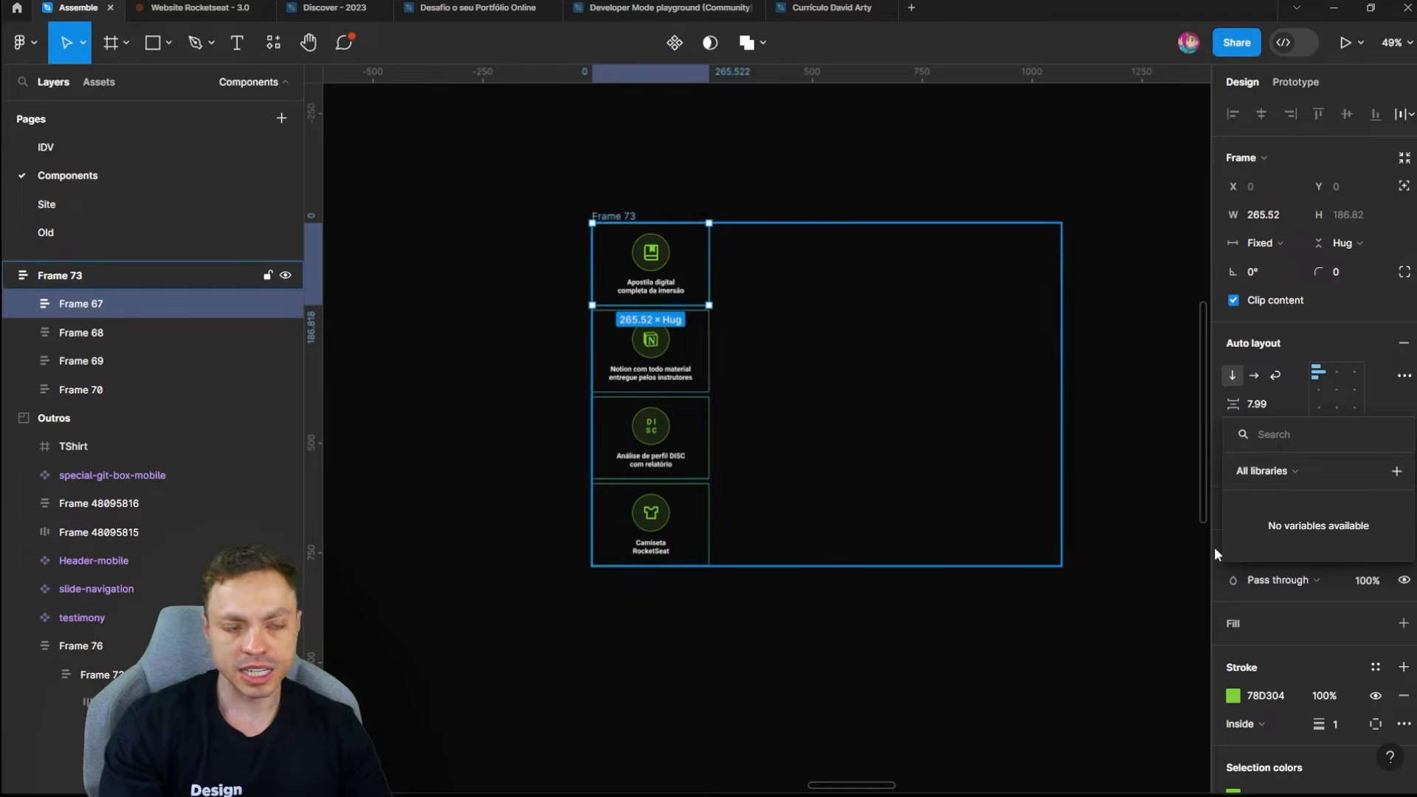
click(1395, 472)
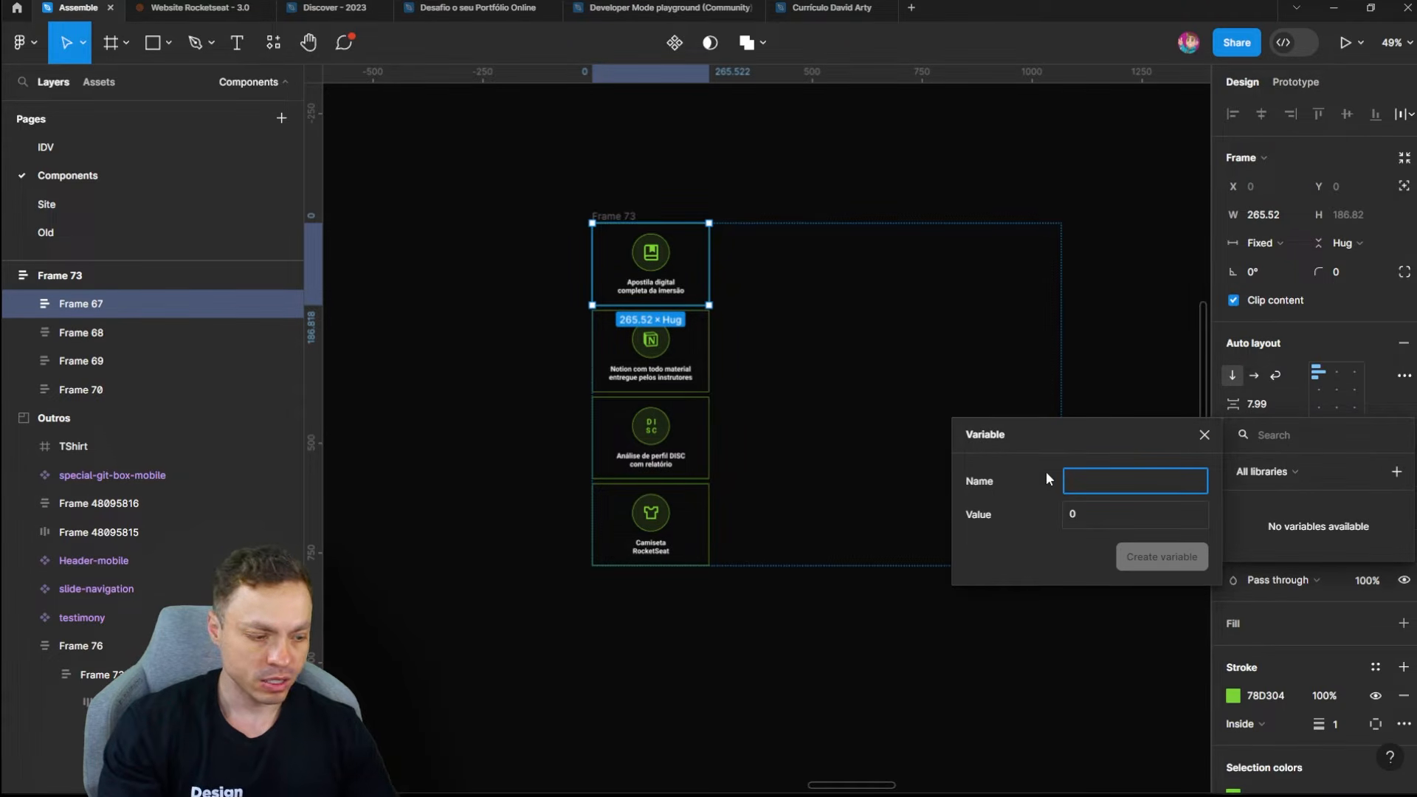
text(teste)
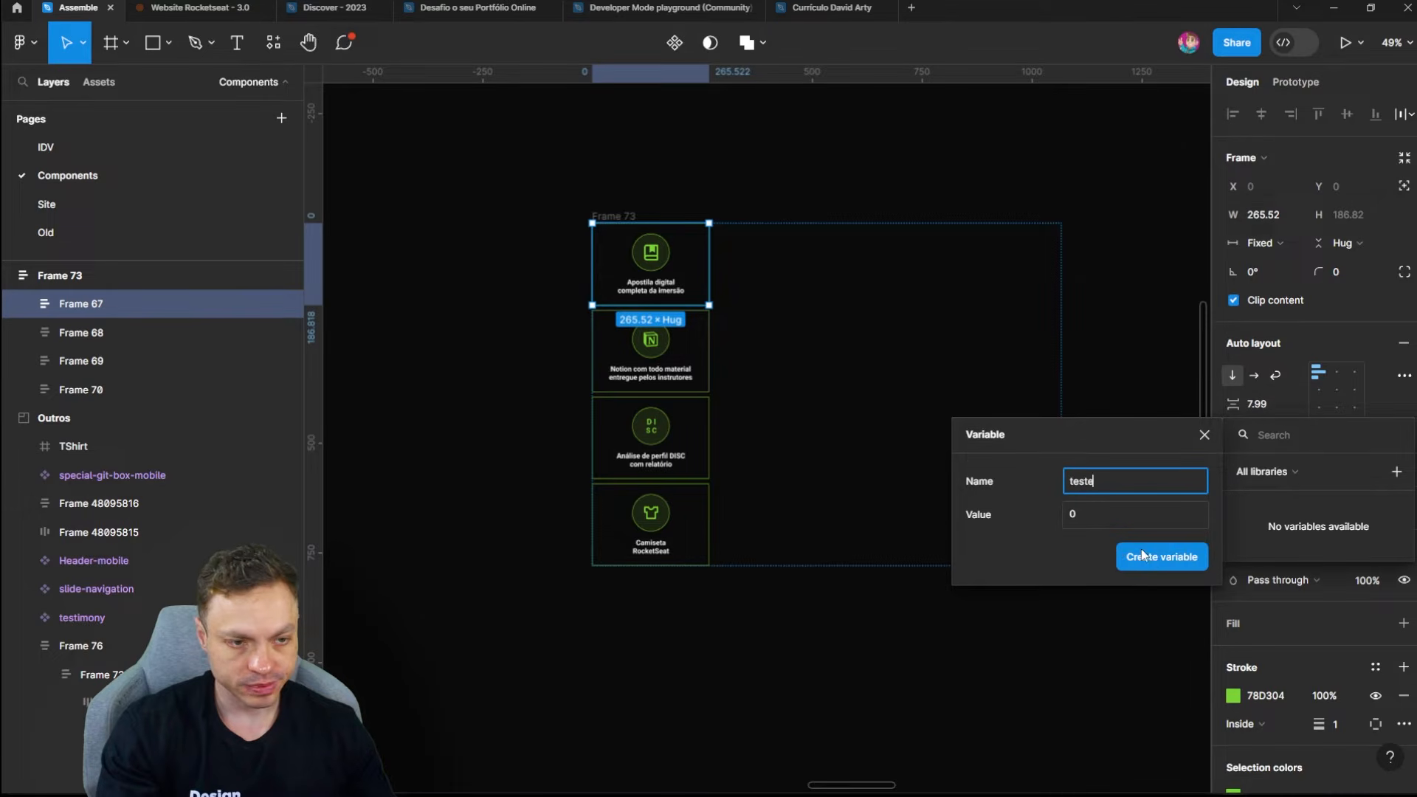
click(1150, 555)
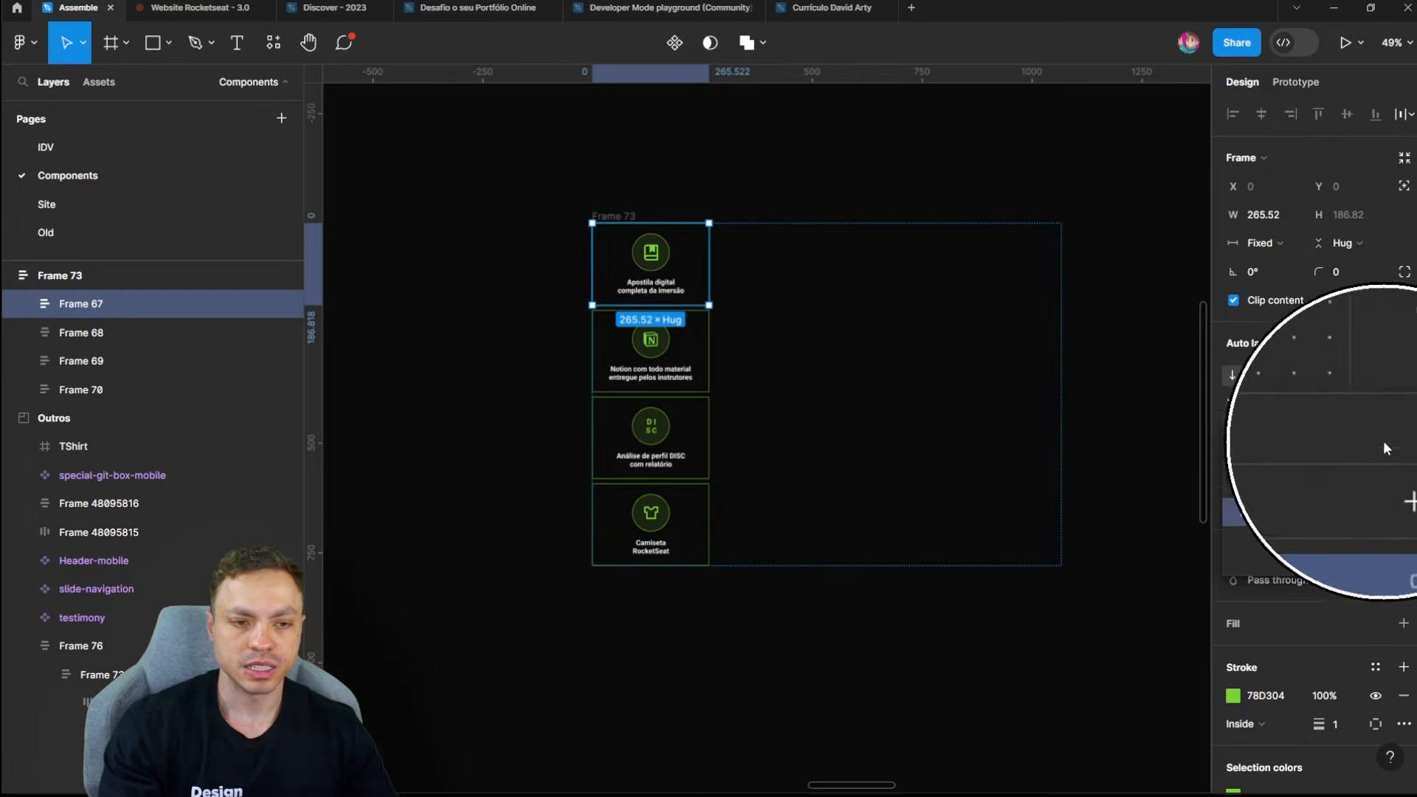
Step: Apply the "teste" variable to the vertical spacing between cards in the parent frame, Frame 73
click(610, 217)
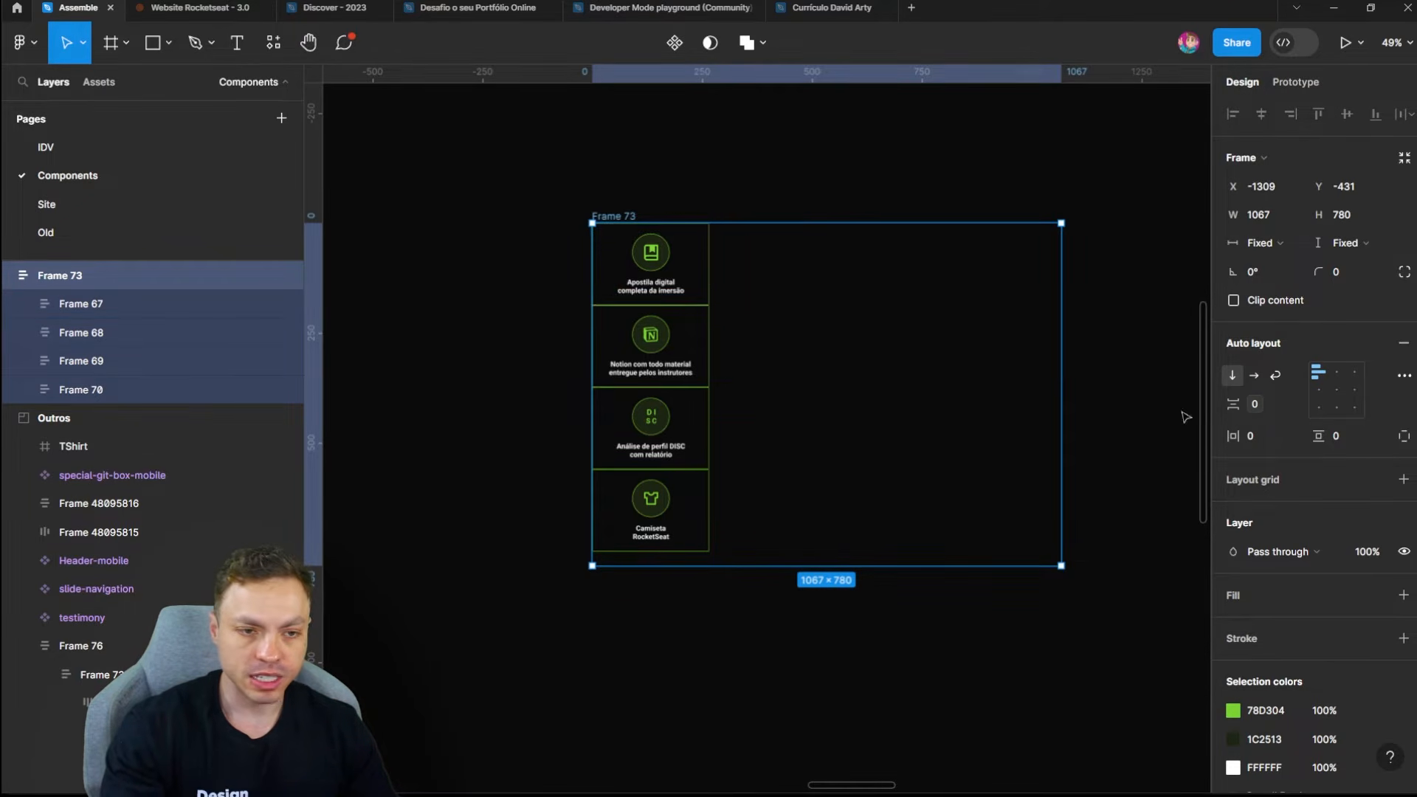
click(1296, 405)
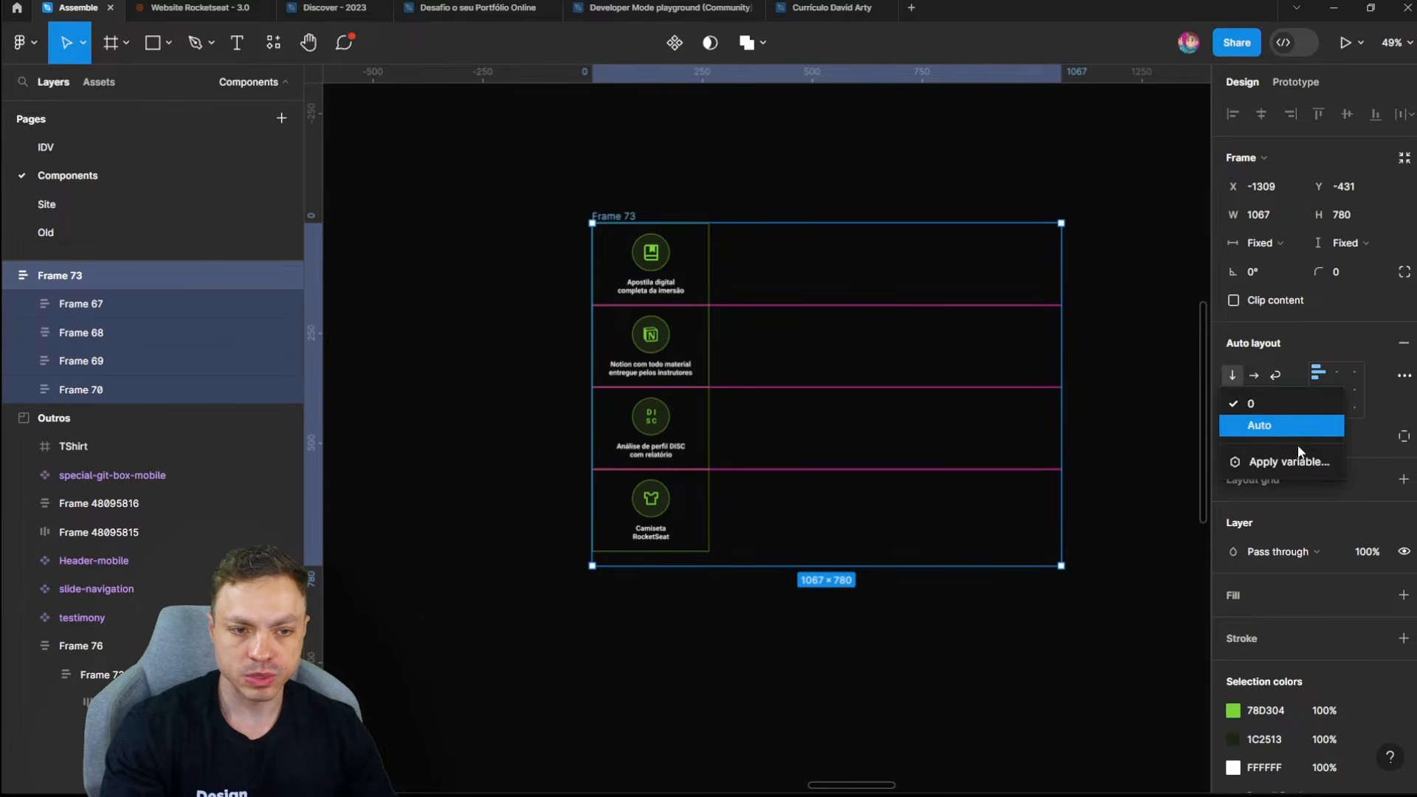
click(1294, 463)
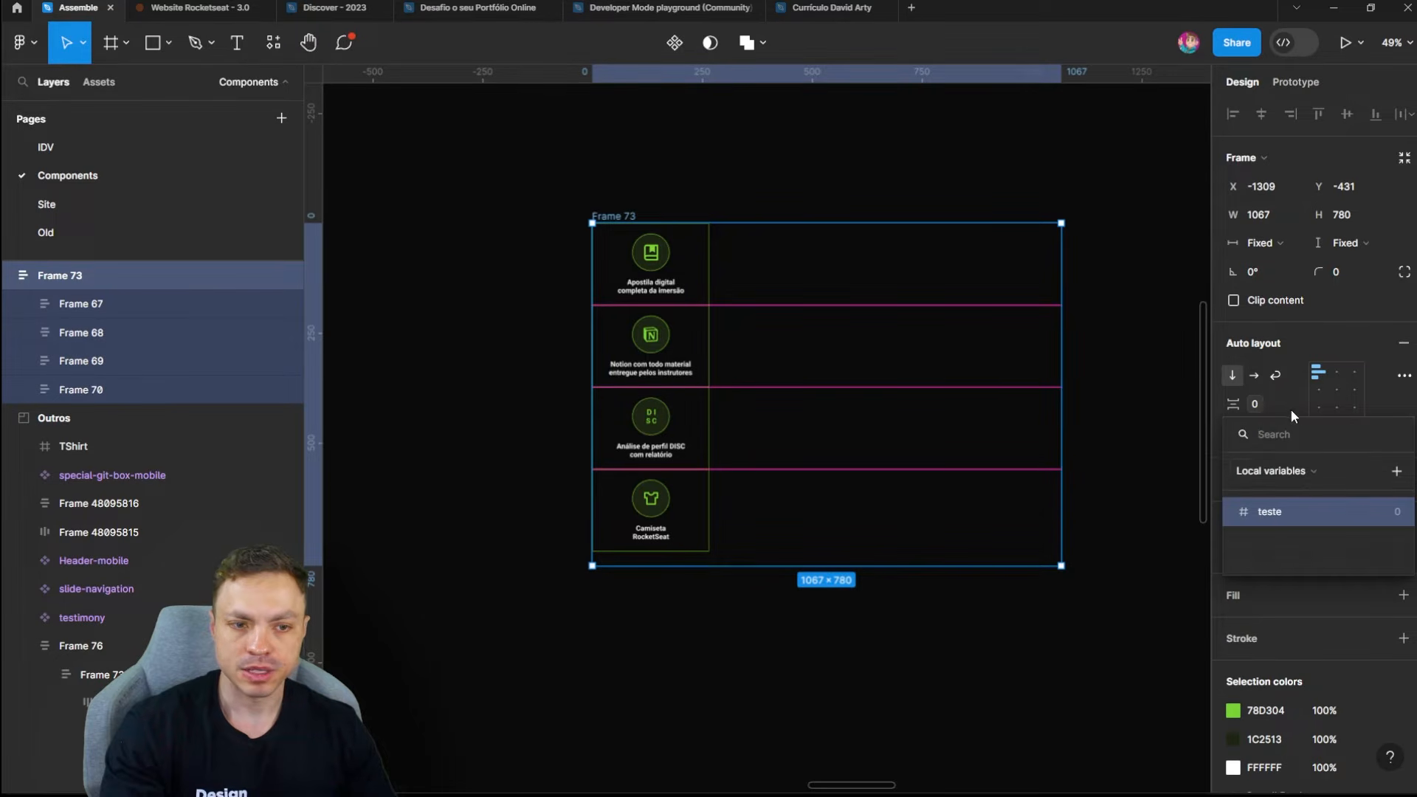
click(1277, 515)
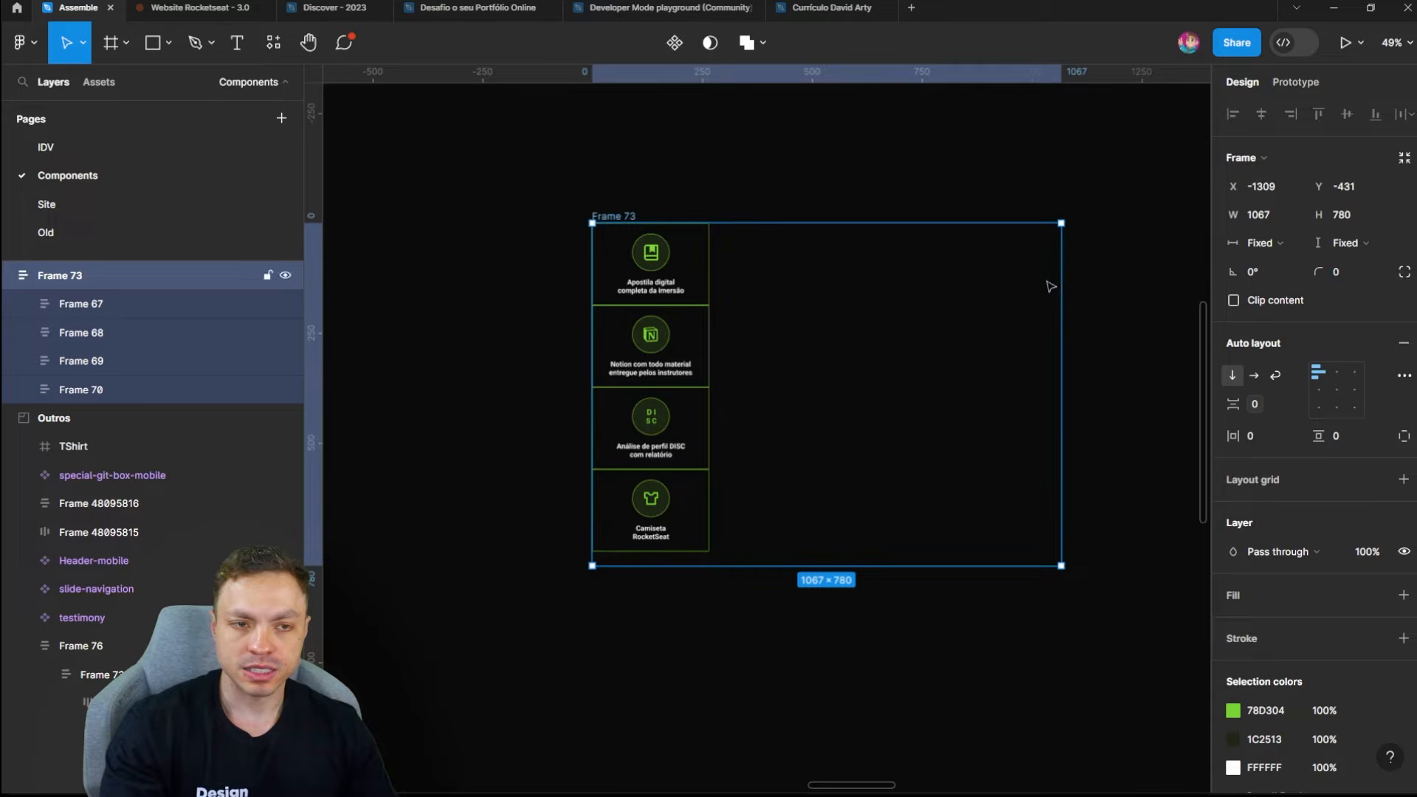
Step: Examine the "teste" variable's value and number scoping options in the local variables
click(1159, 255)
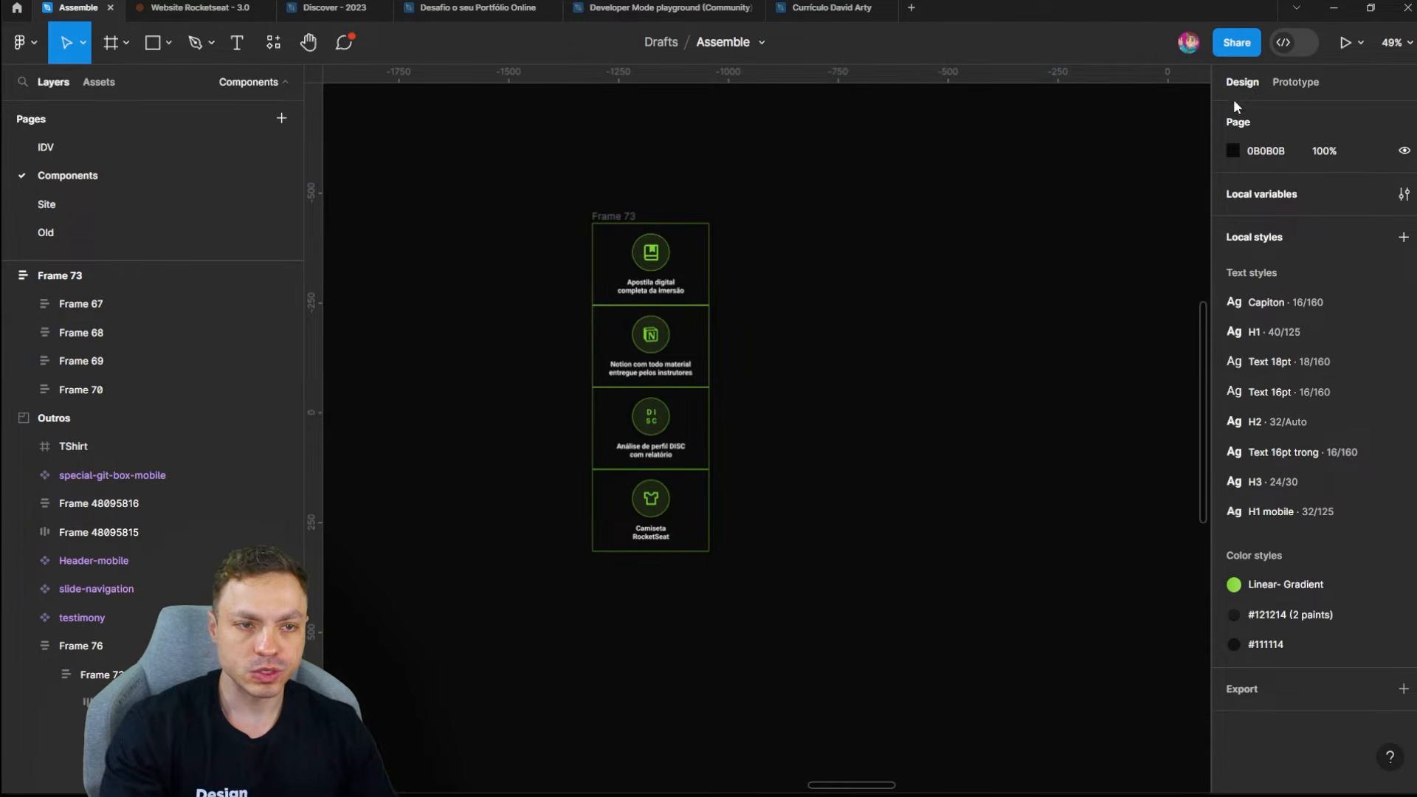
click(1403, 196)
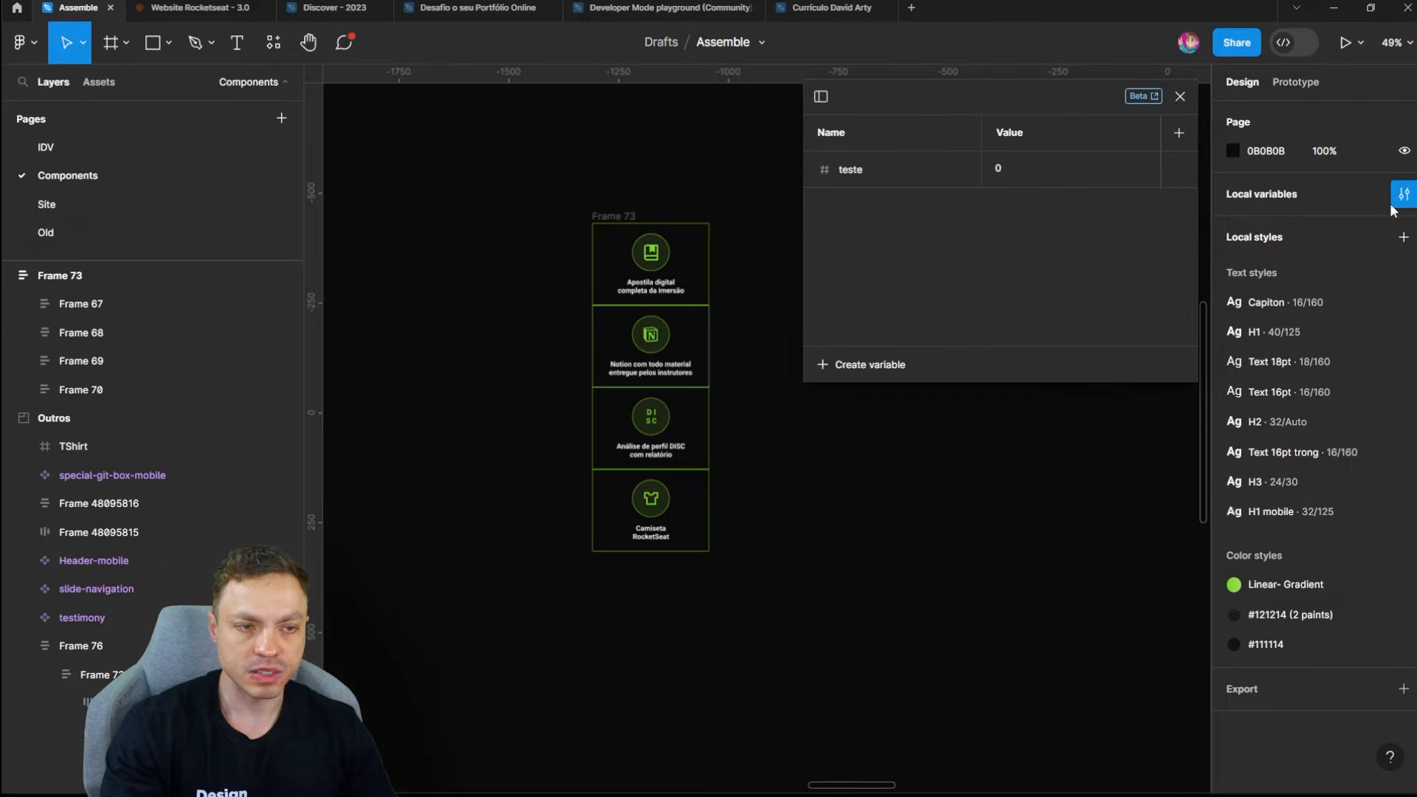
click(868, 168)
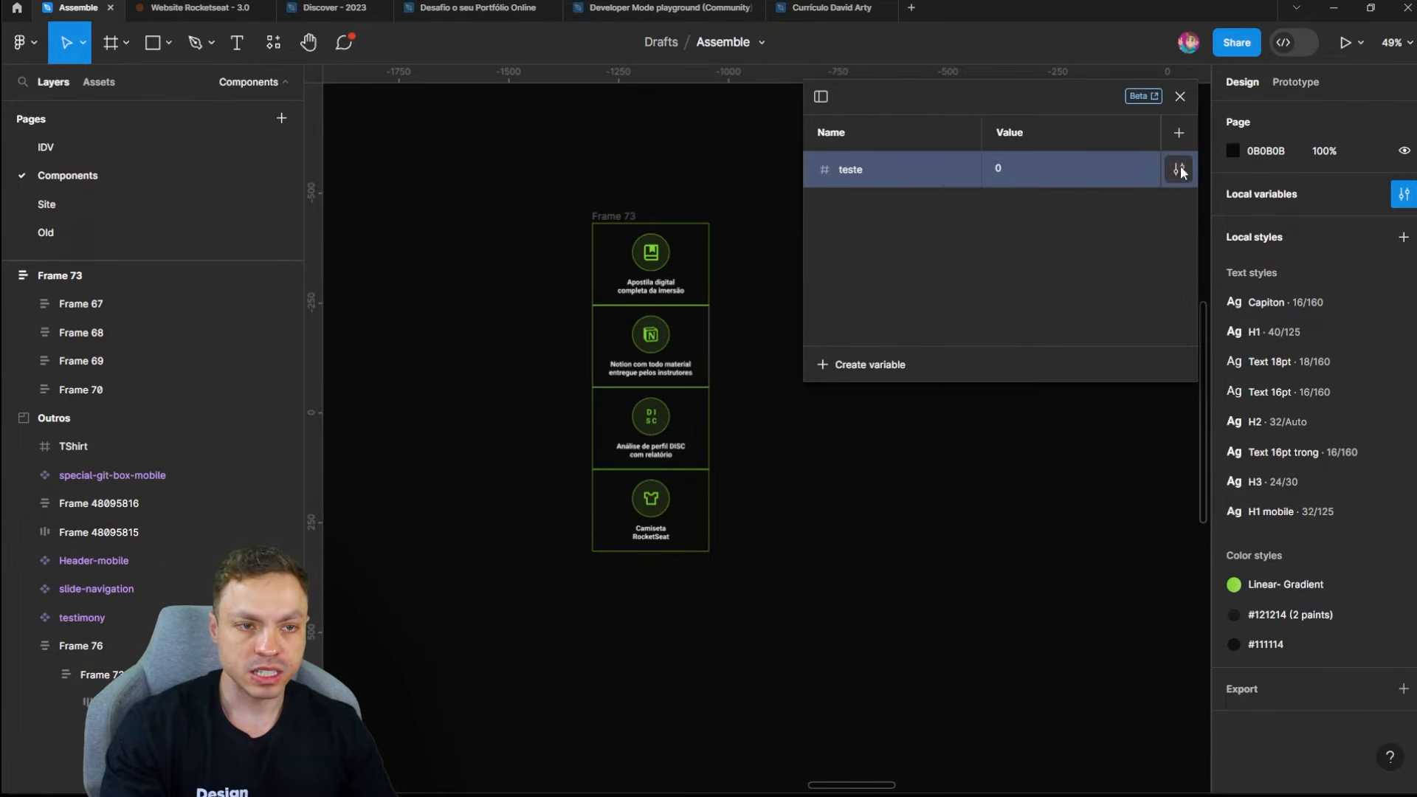
click(1179, 169)
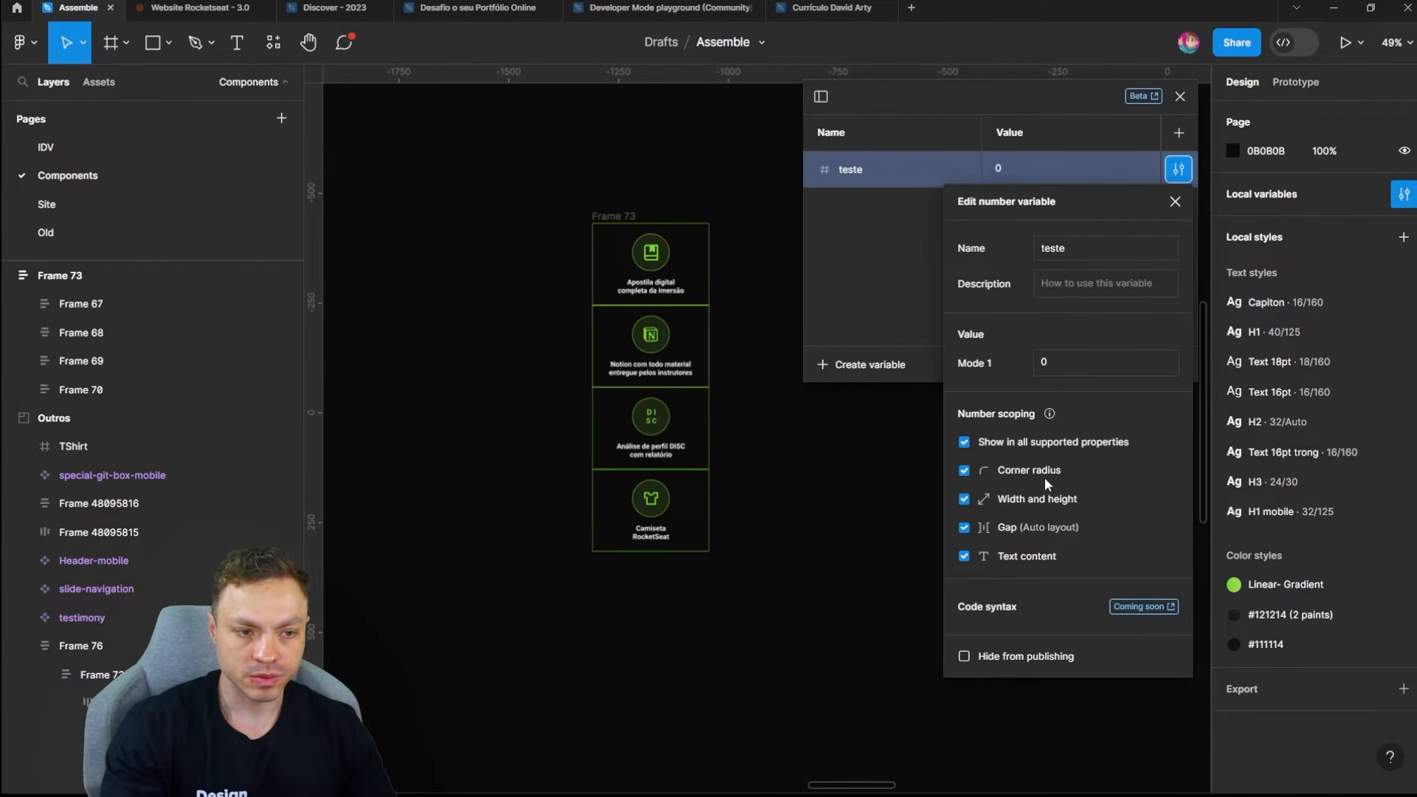
click(863, 231)
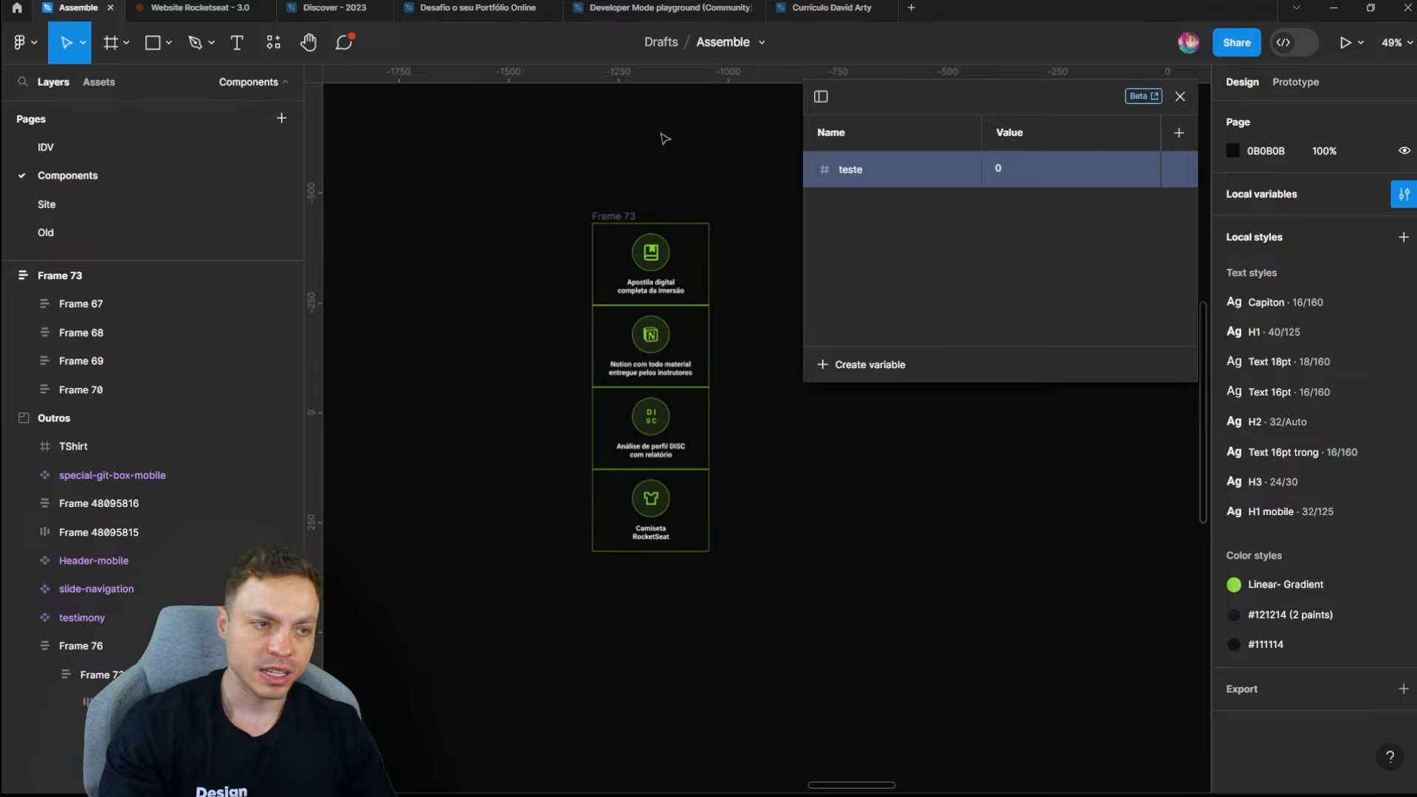
click(1180, 97)
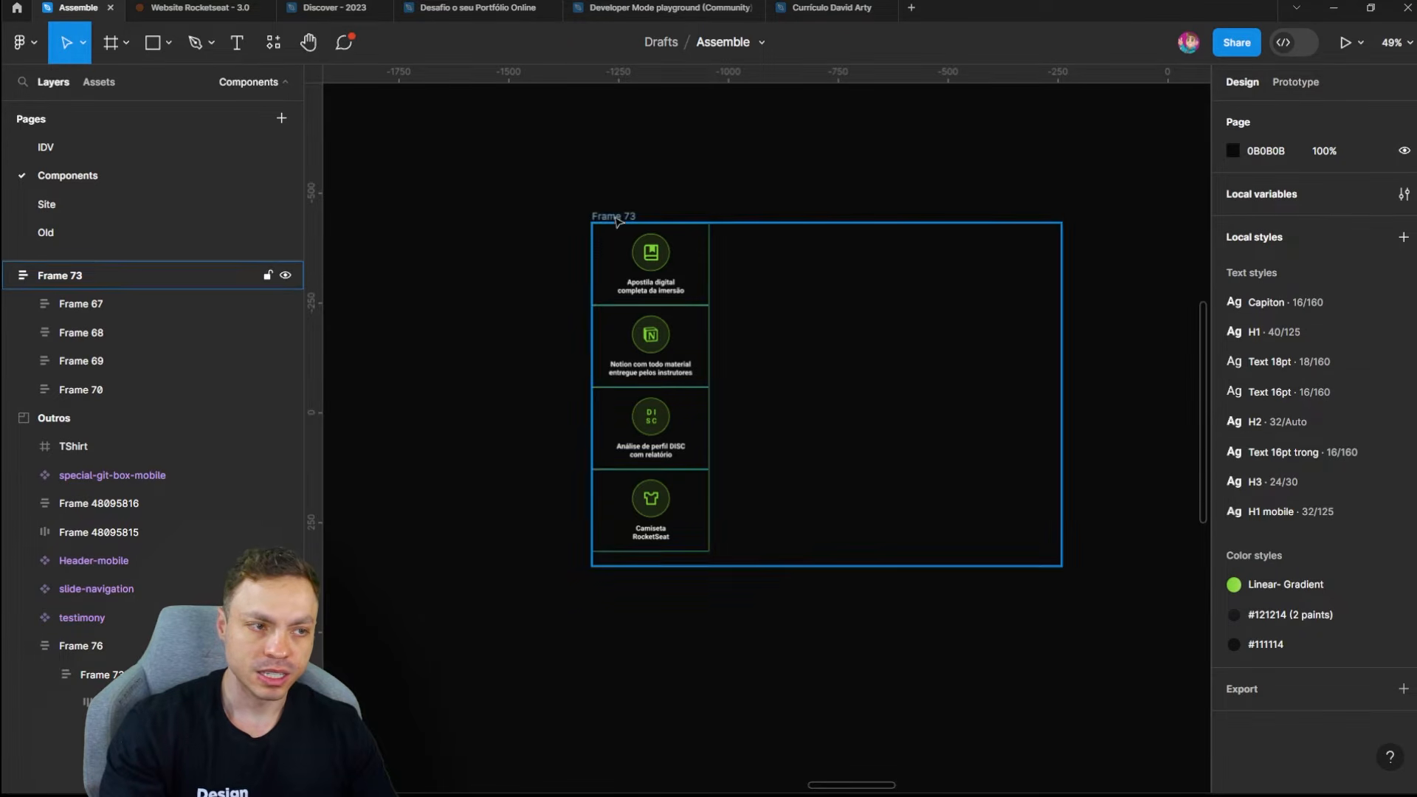
Step: View the variables available for Frame 73's horizontal padding without applying one
click(849, 247)
click(1294, 440)
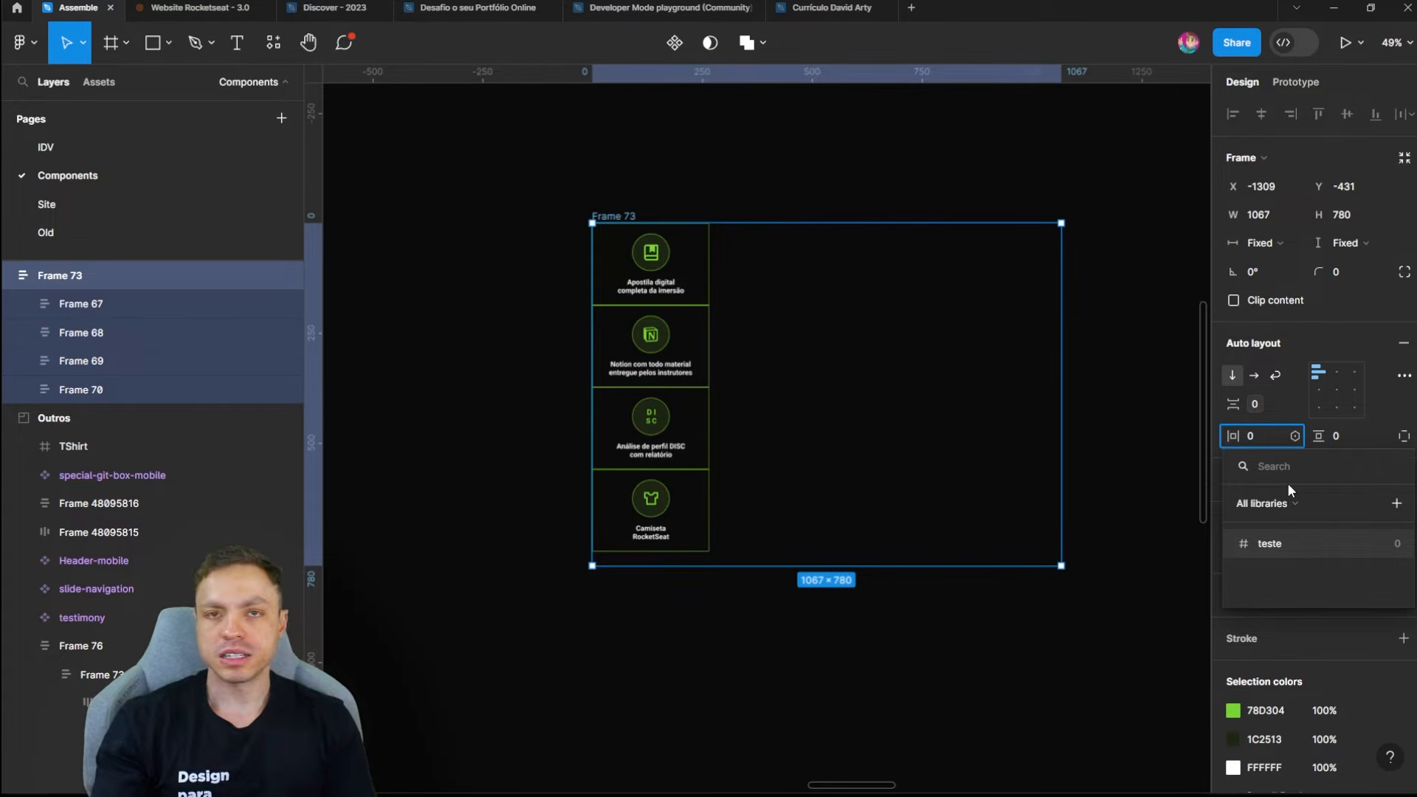
click(1135, 388)
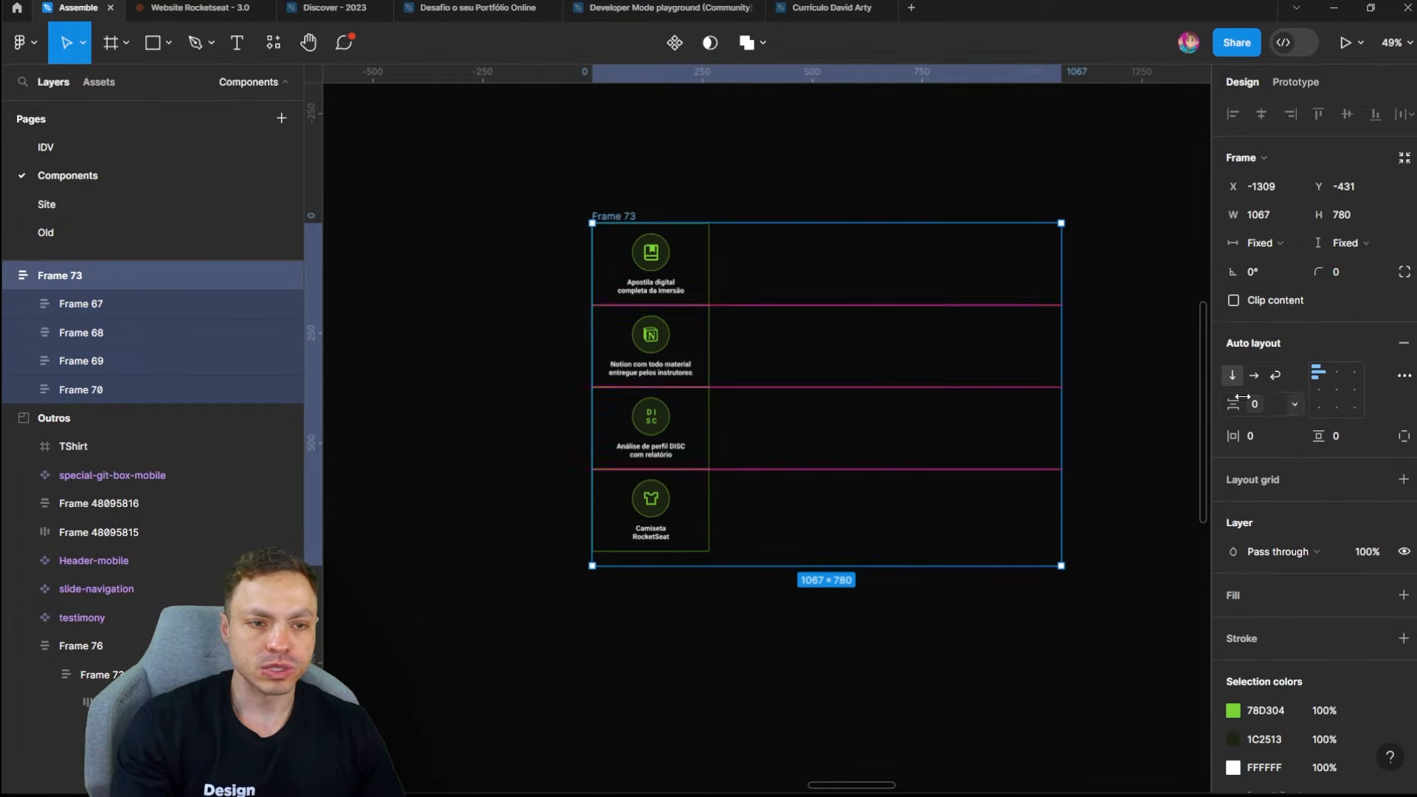
Step: Switch Frame 73's auto layout to horizontal, set it to Wrap, and resize the frame's width to 1088
click(1254, 376)
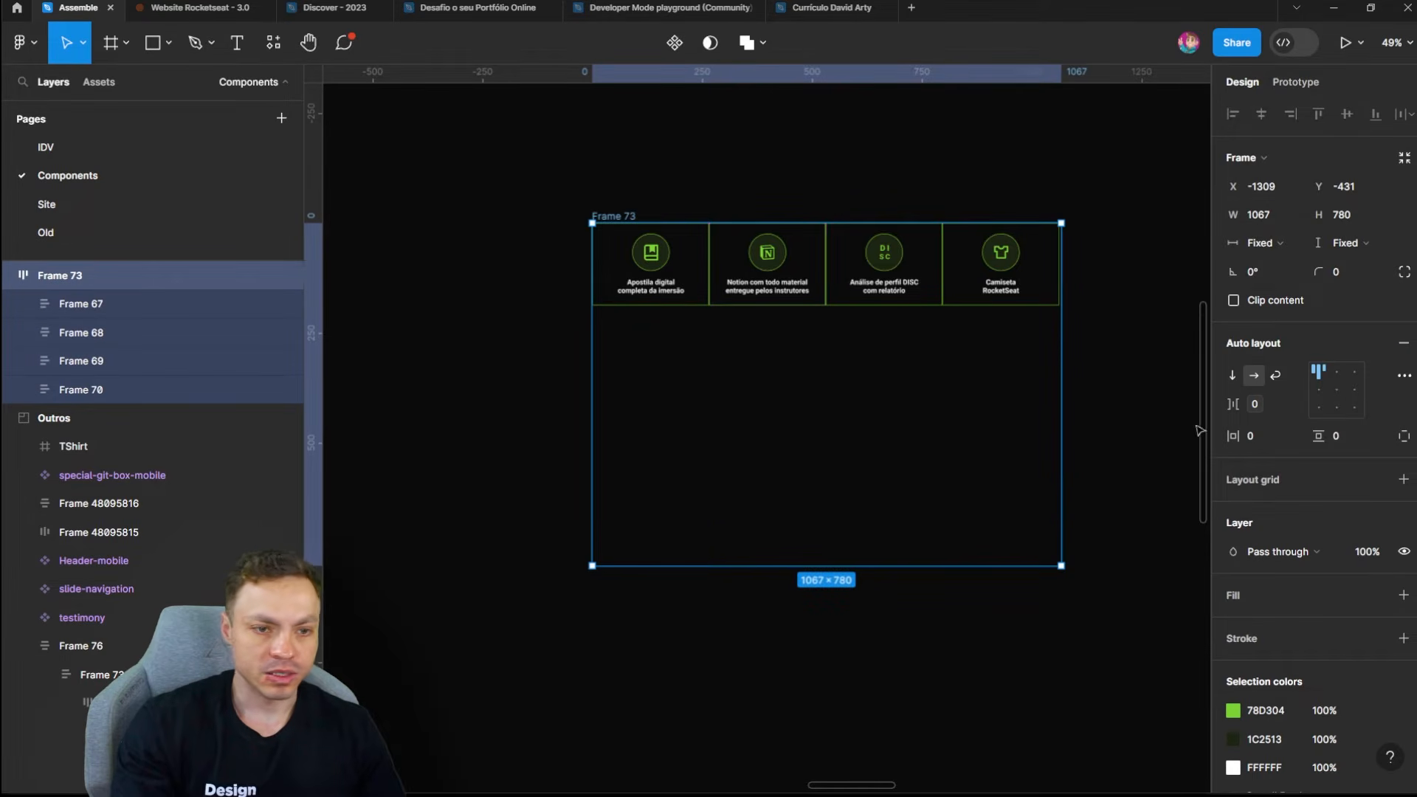
click(1283, 381)
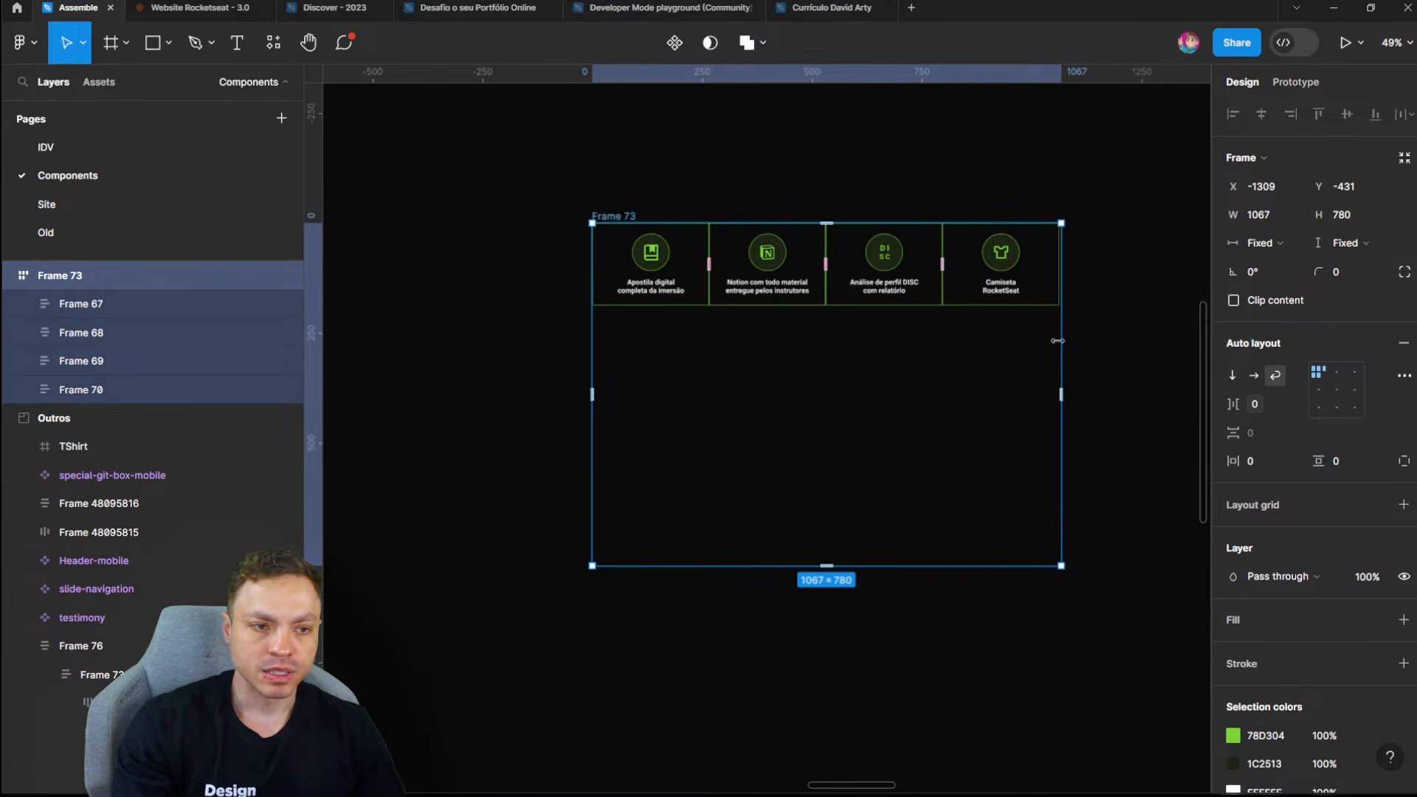
drag(1051, 340, 1074, 320)
key(alt)
scroll(631, 300, up, 3)
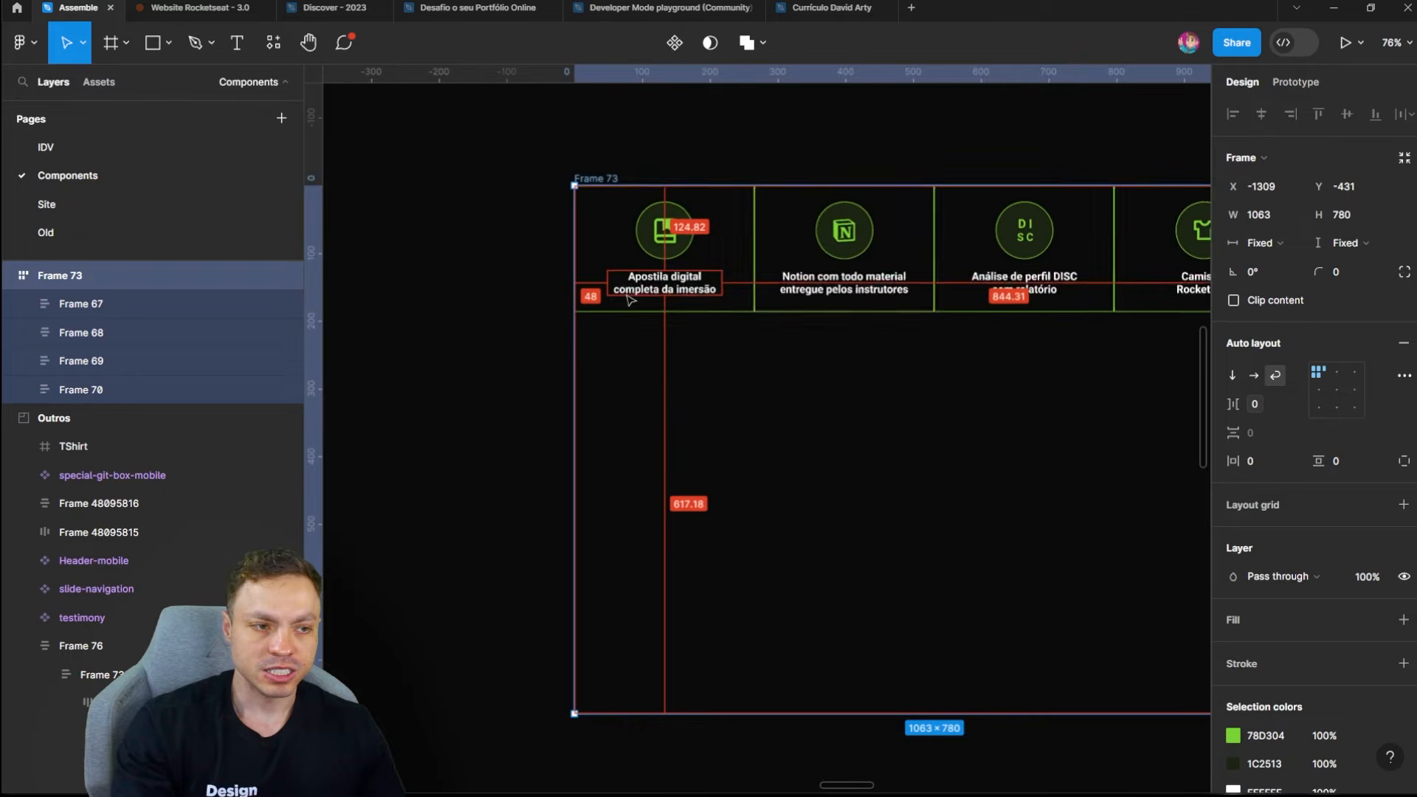
drag(835, 417, 639, 401)
drag(1099, 326, 1132, 346)
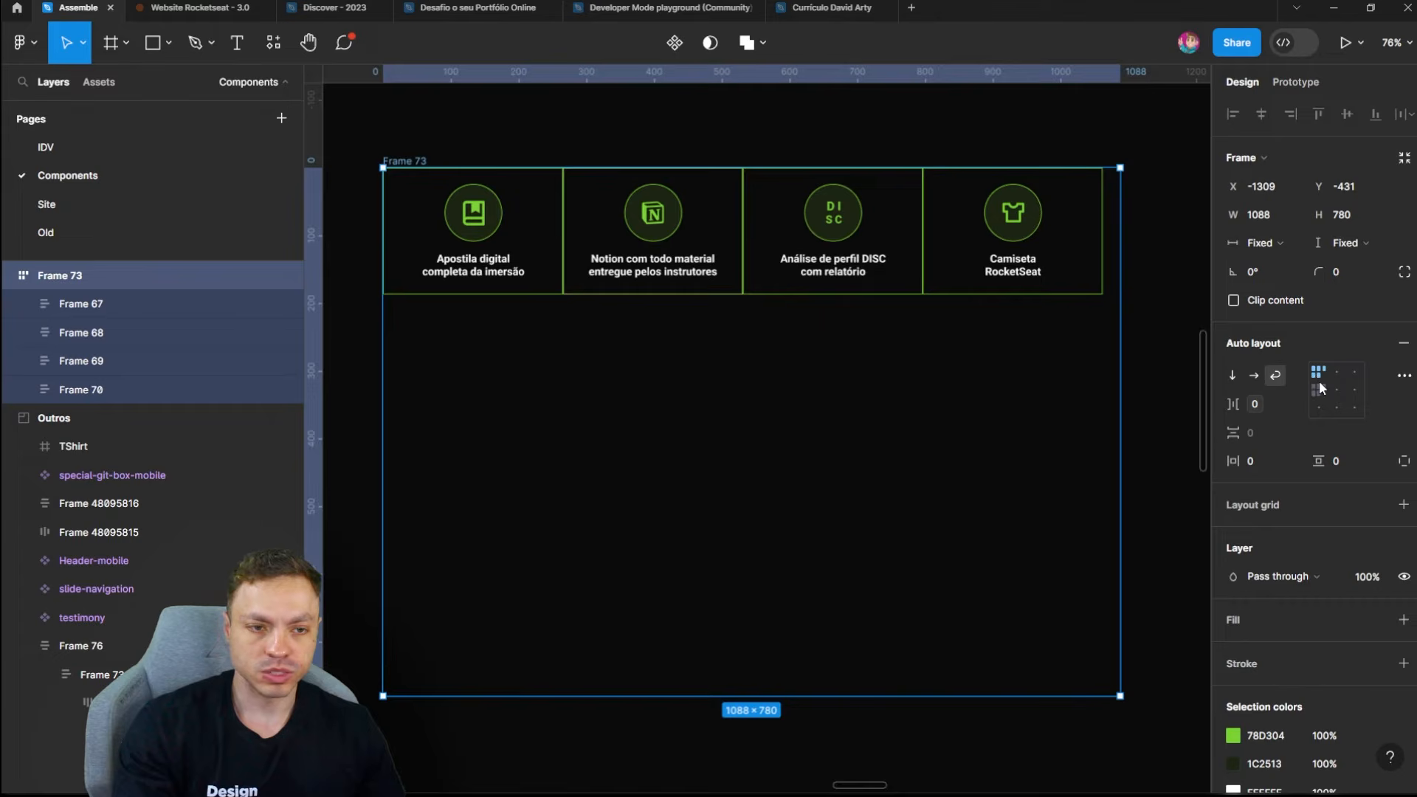
Step: Try horizontal gaps of 66 and Auto with an Auto vertical gap on the wrapped cards, then restore the 66 horizontal gap
drag(1234, 415, 1283, 414)
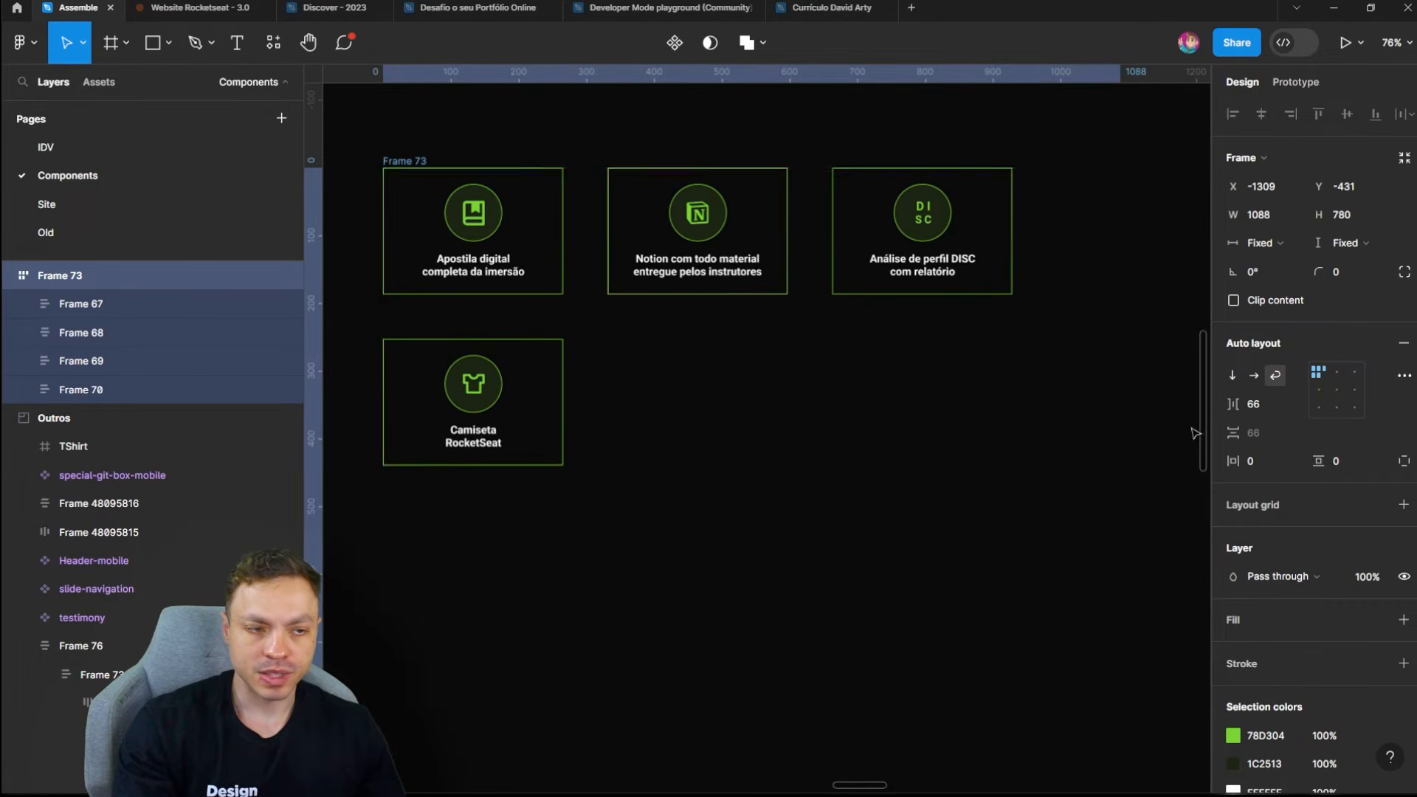
click(1293, 433)
click(1278, 450)
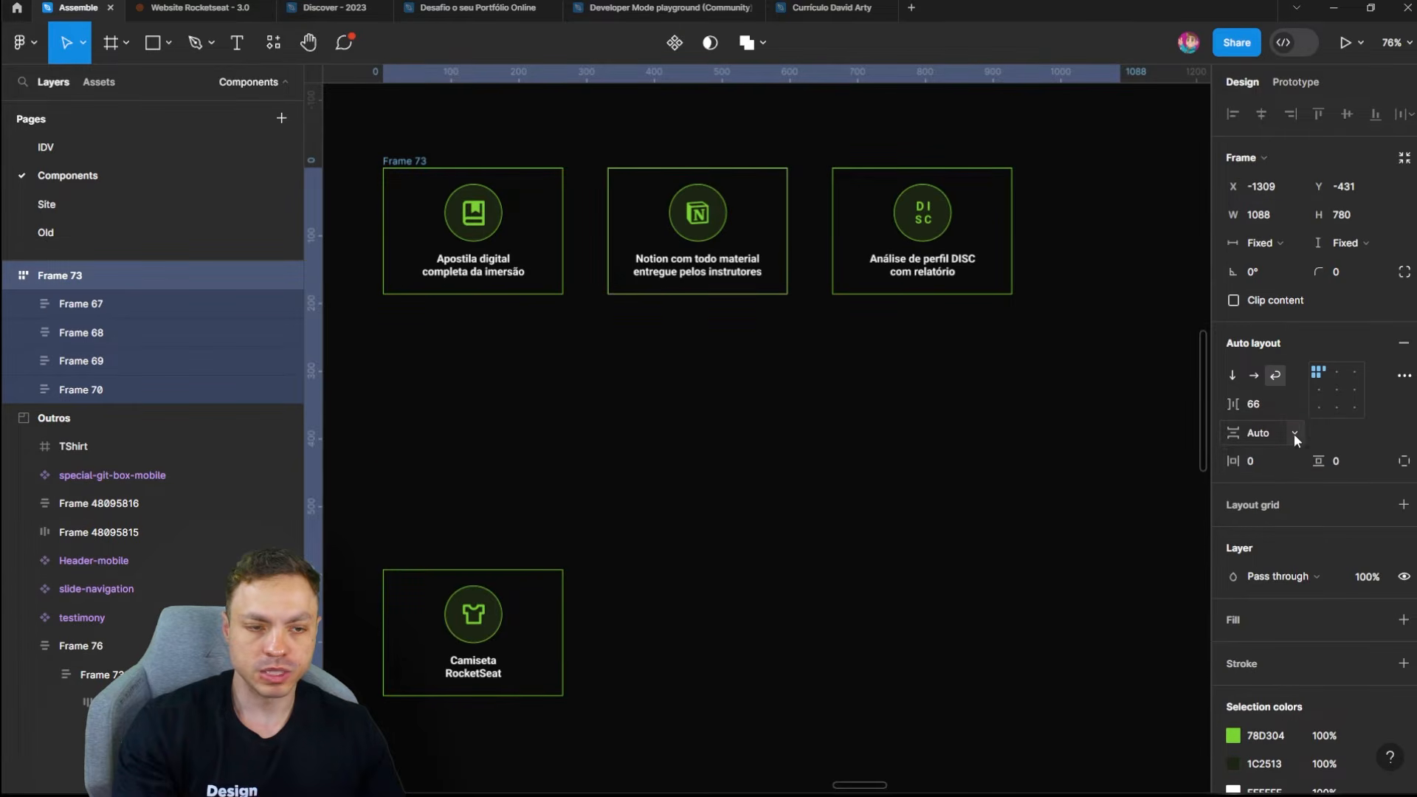
click(1292, 404)
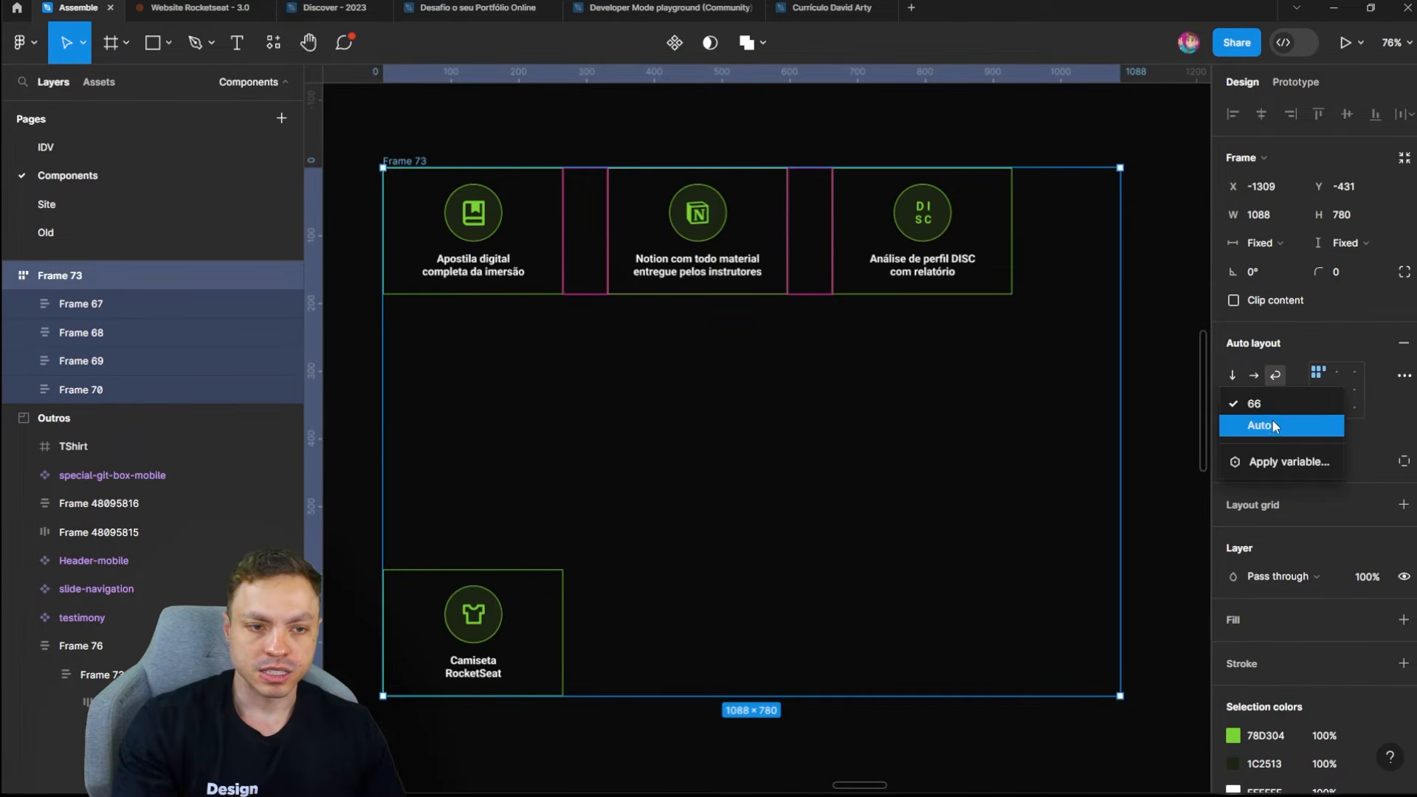
click(1272, 426)
click(1291, 410)
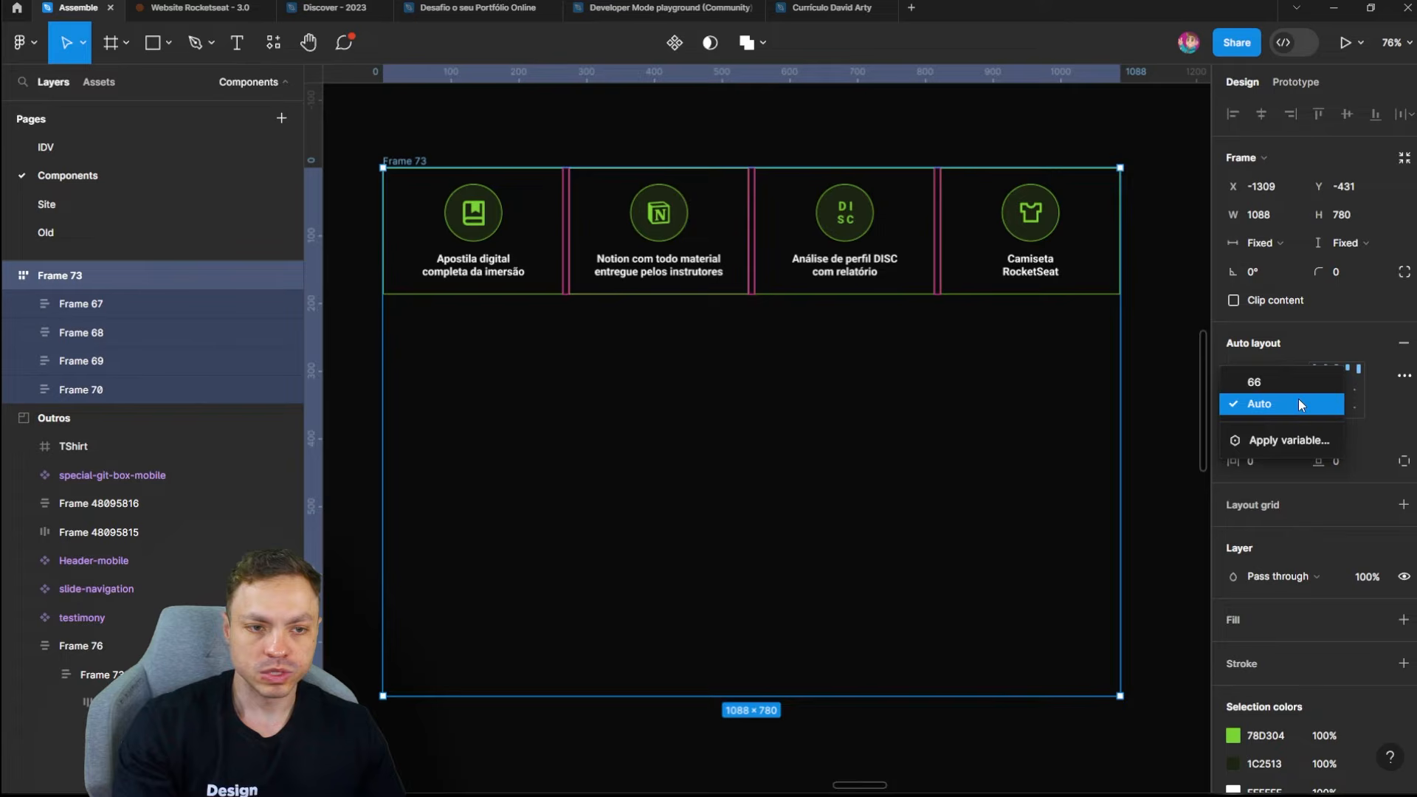
click(1256, 381)
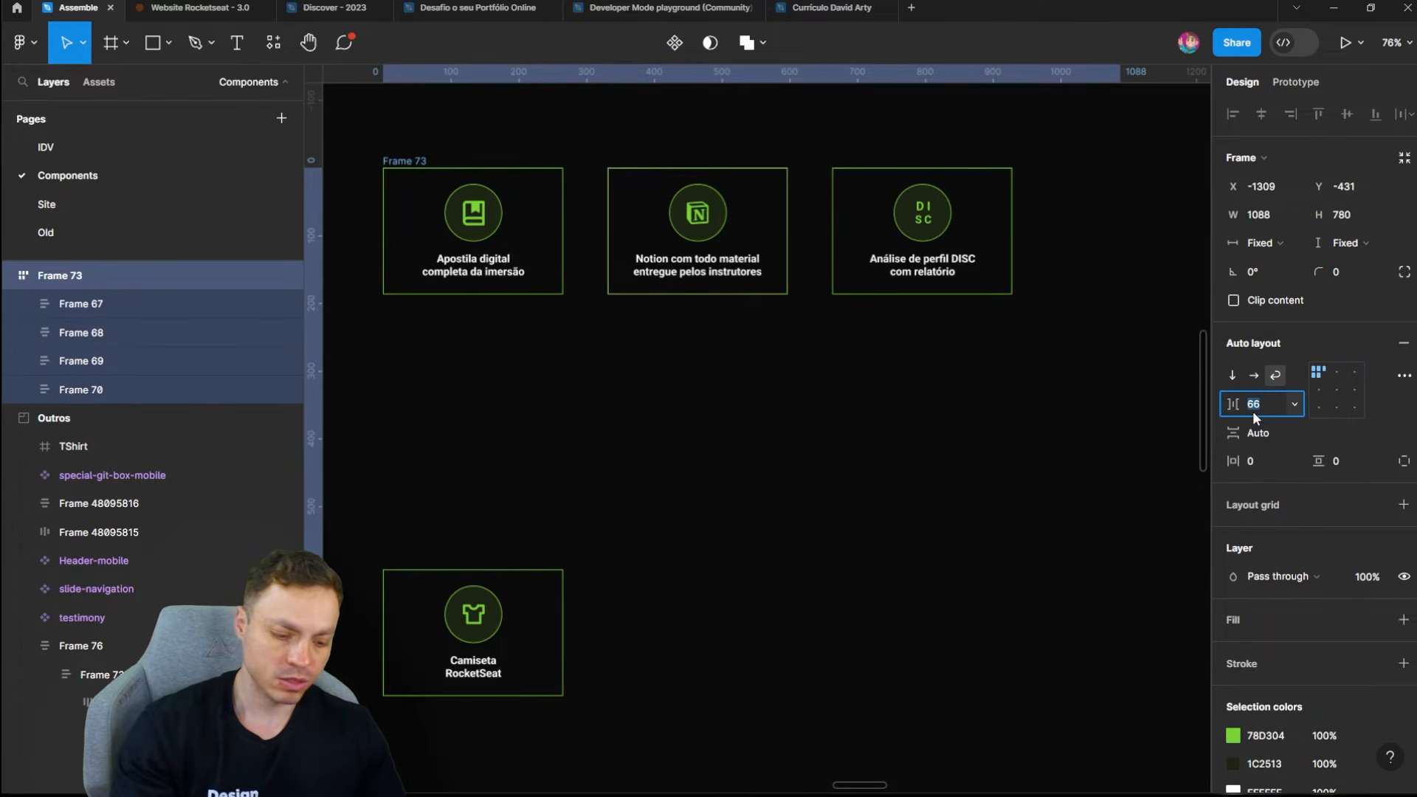
Step: Set both the horizontal and vertical gaps between the wrapped cards to 24
text(24)
key(Return)
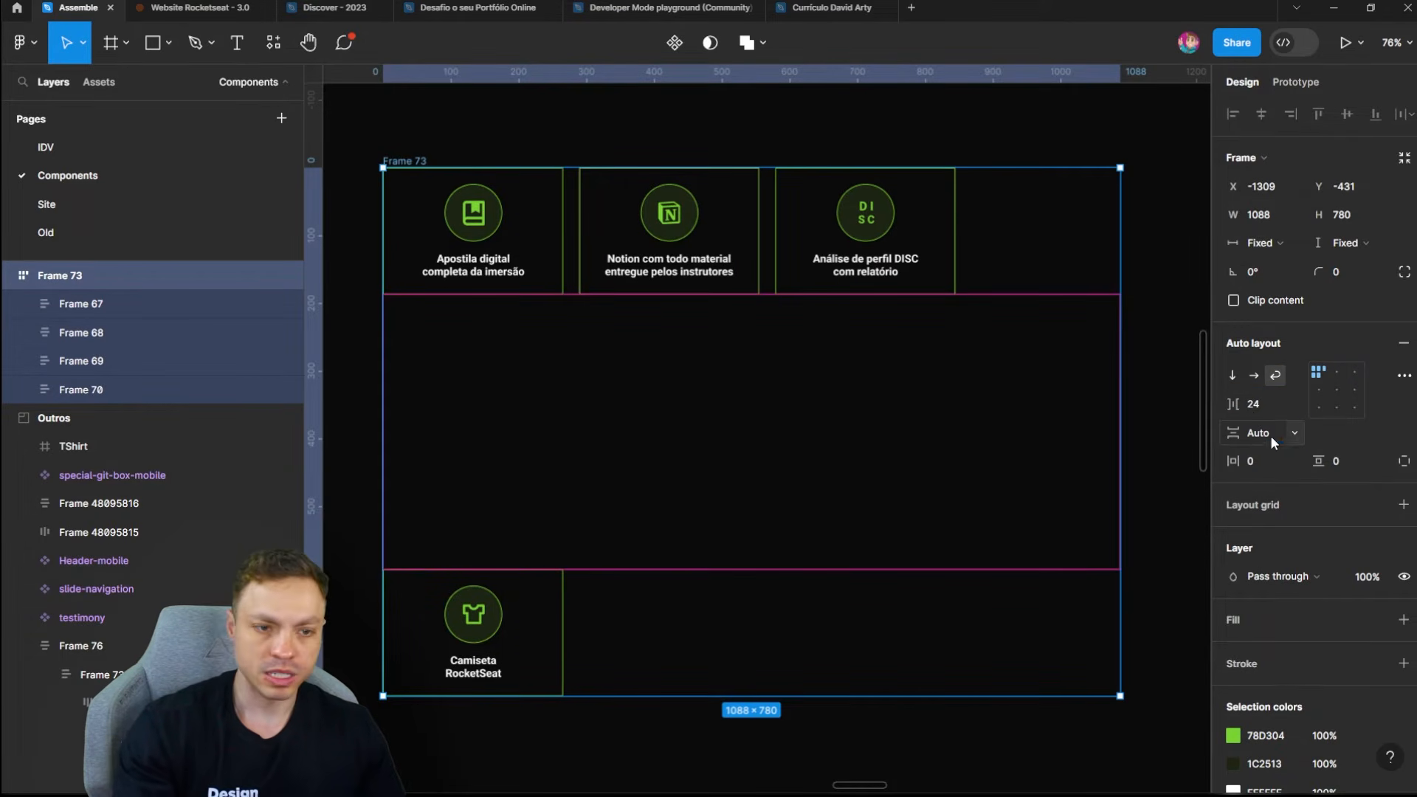
click(1274, 438)
text(24)
key(Return)
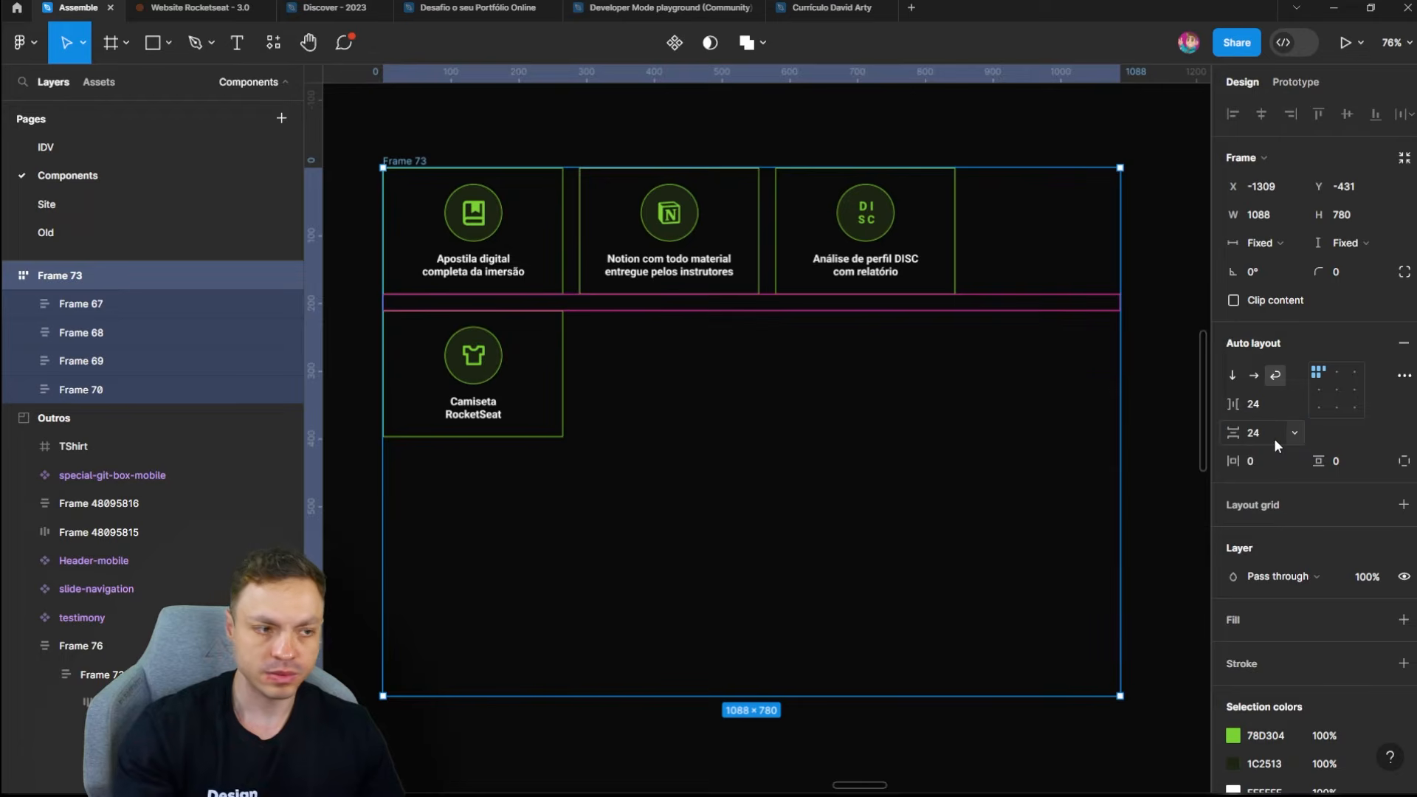
Step: Try text baseline alignment on Frame 73 in the advanced auto layout settings, then turn it off again
click(1402, 378)
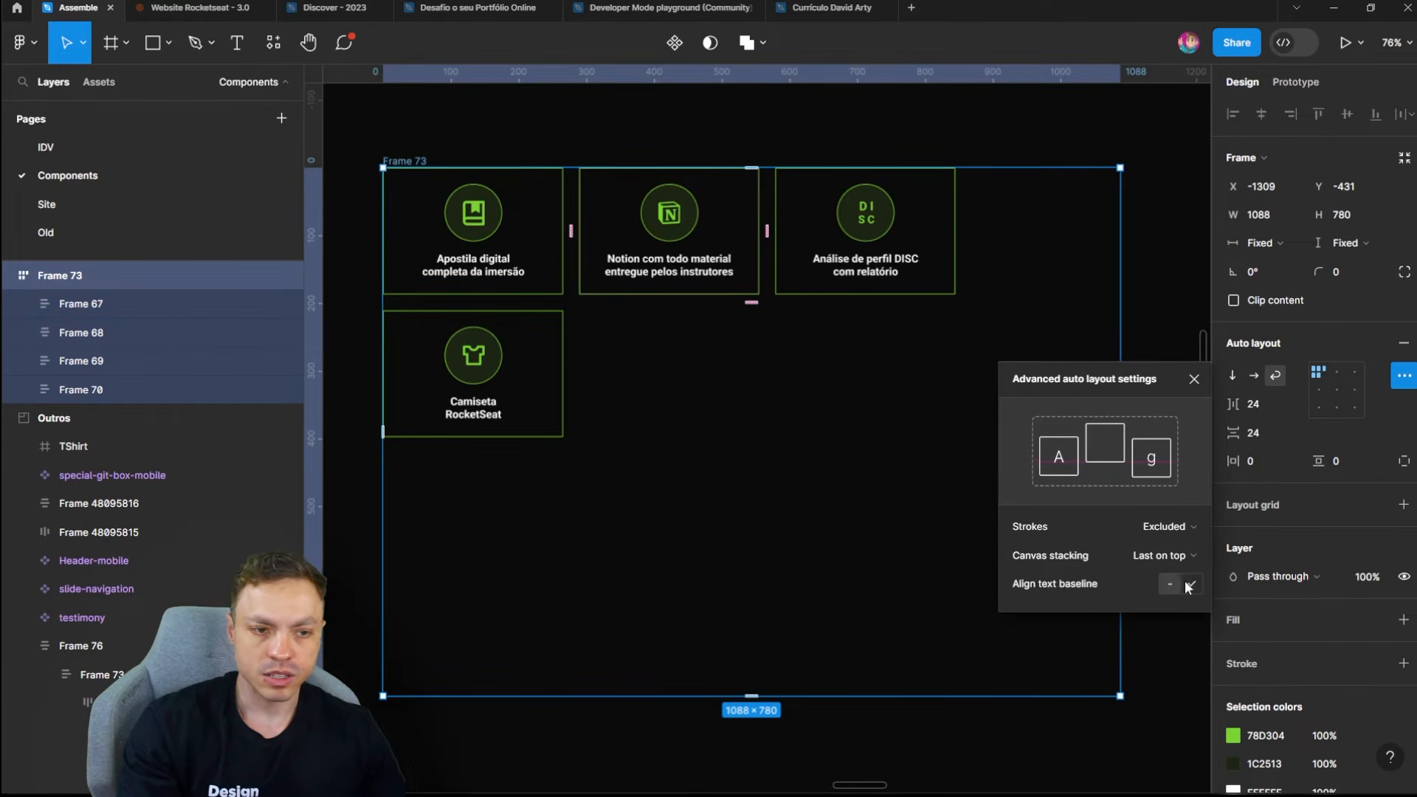
click(1189, 584)
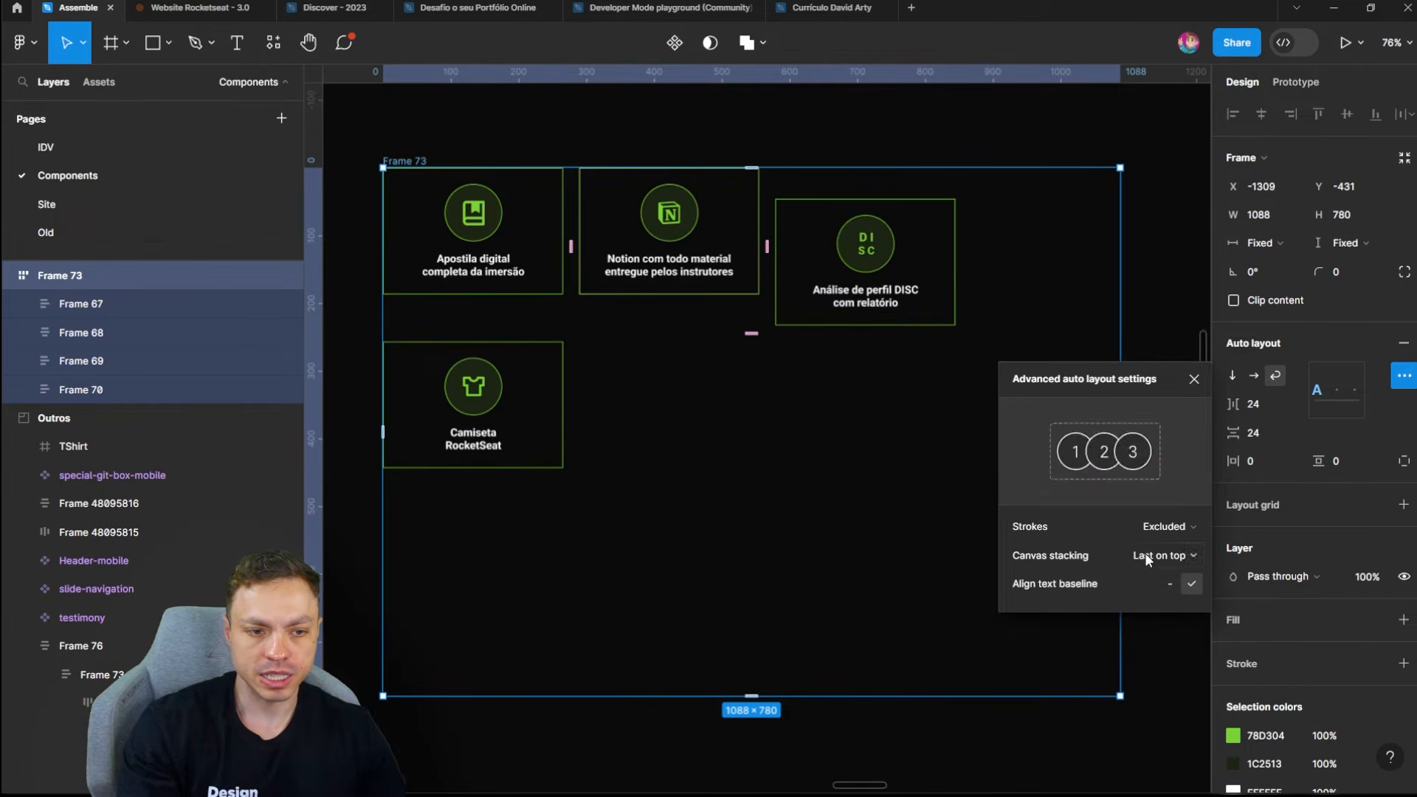
click(1164, 587)
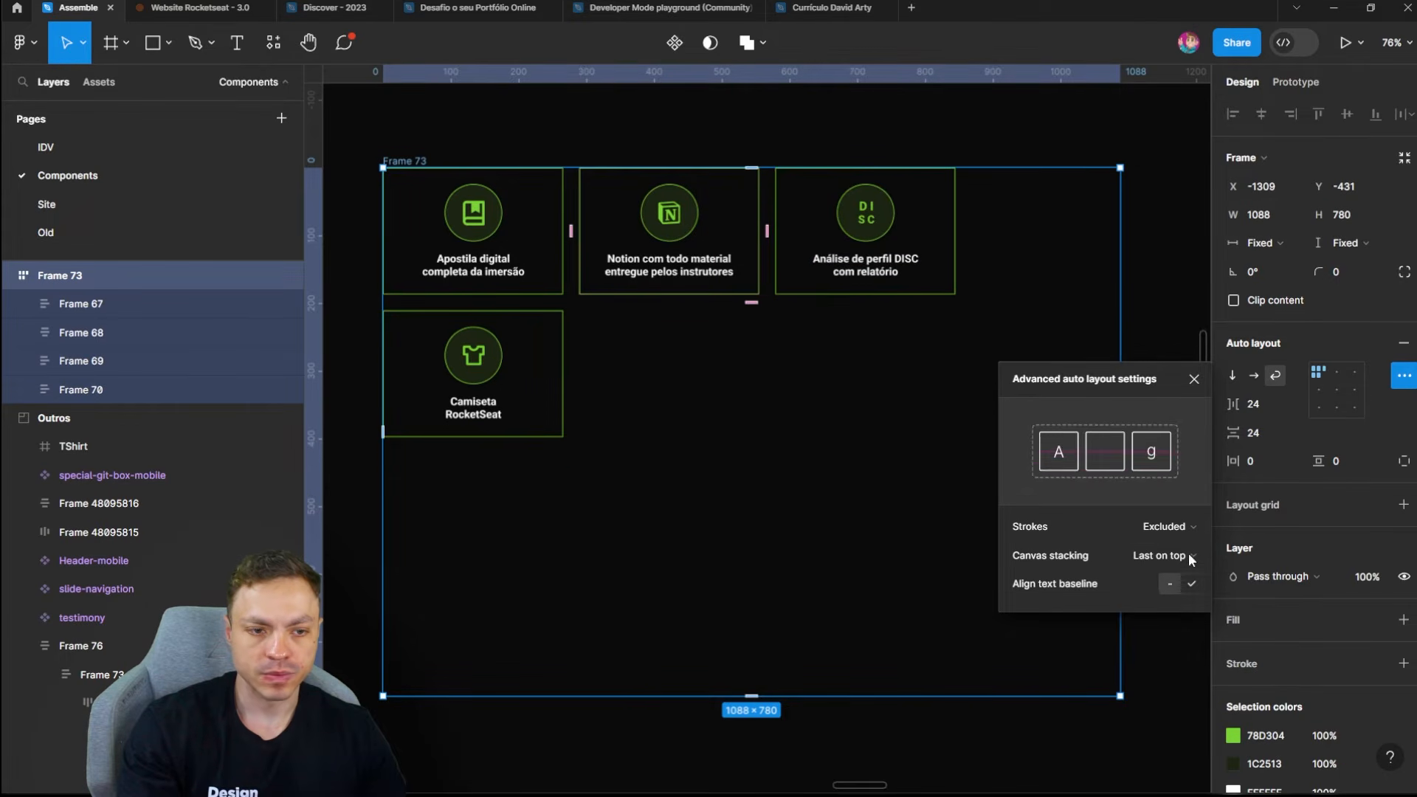
click(1368, 422)
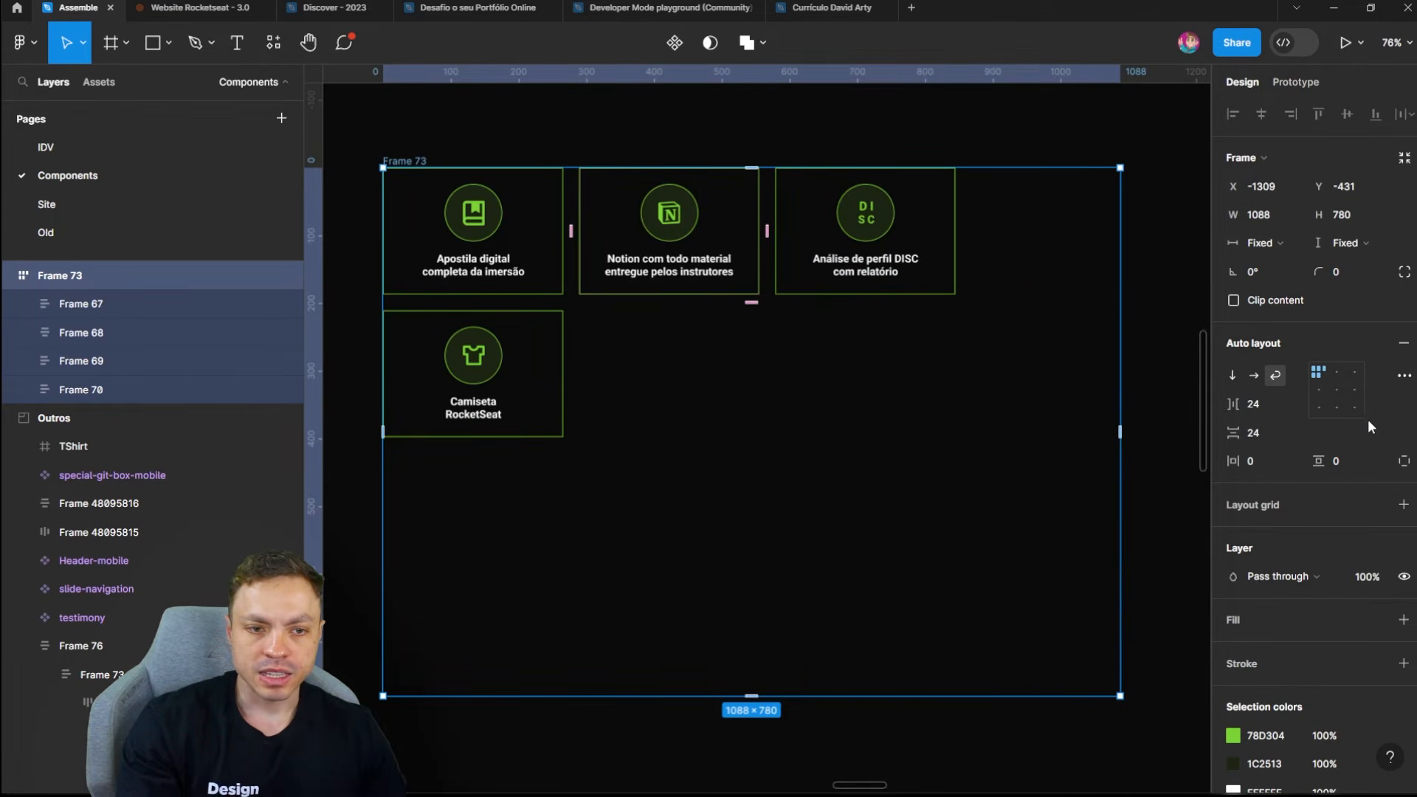
Step: Try center, bottom center, top center and left alignment on Frame 73's wrapped cards, then return them to top left
click(1336, 397)
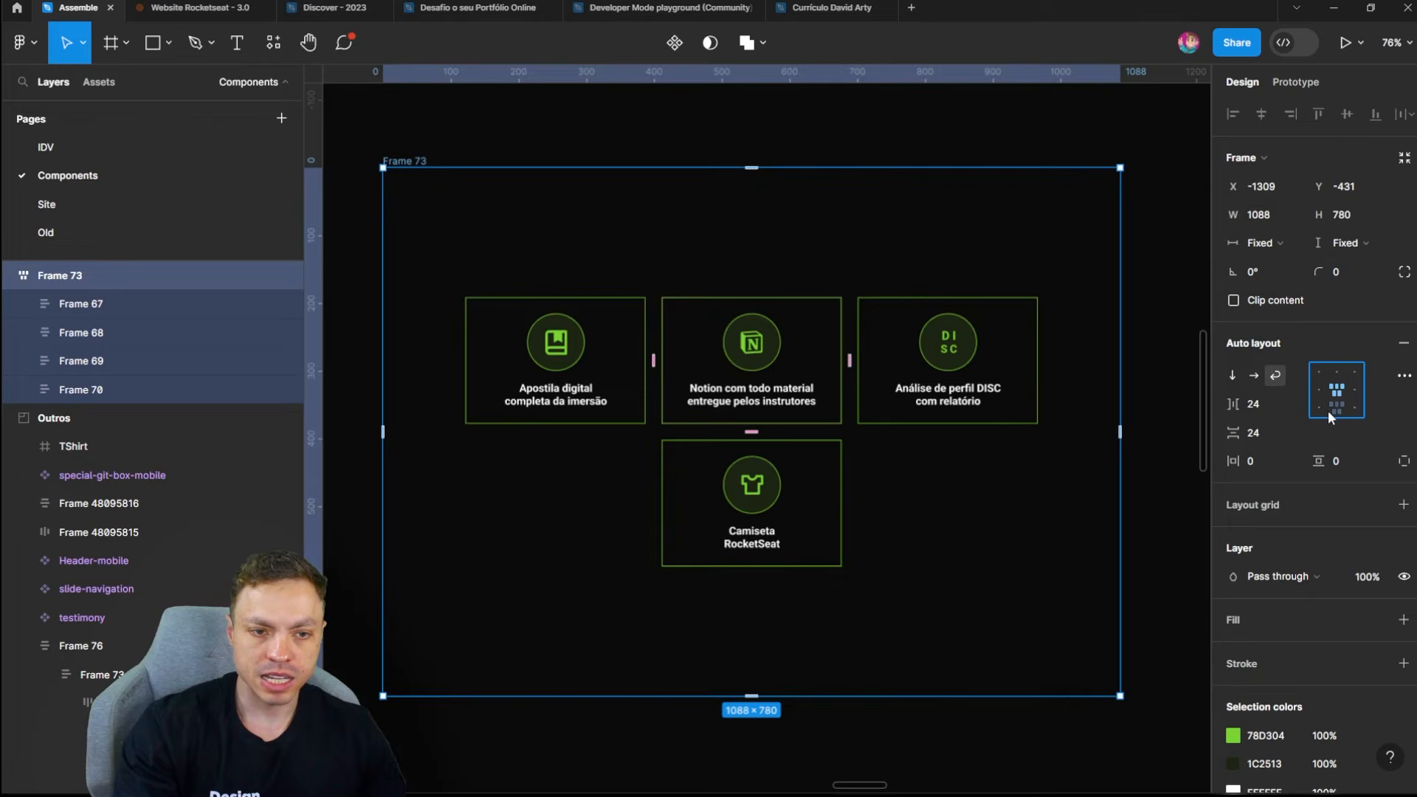
click(1327, 410)
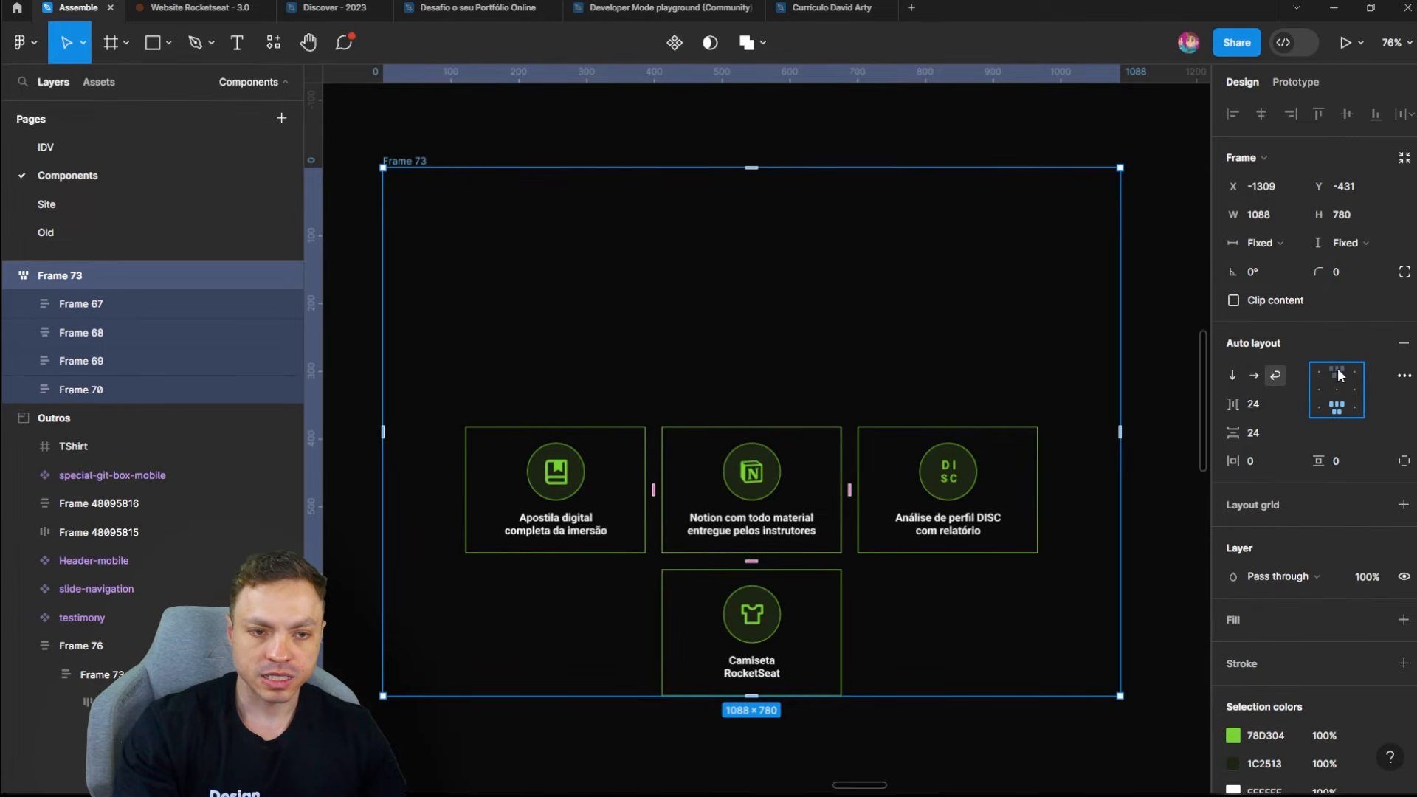
click(1337, 369)
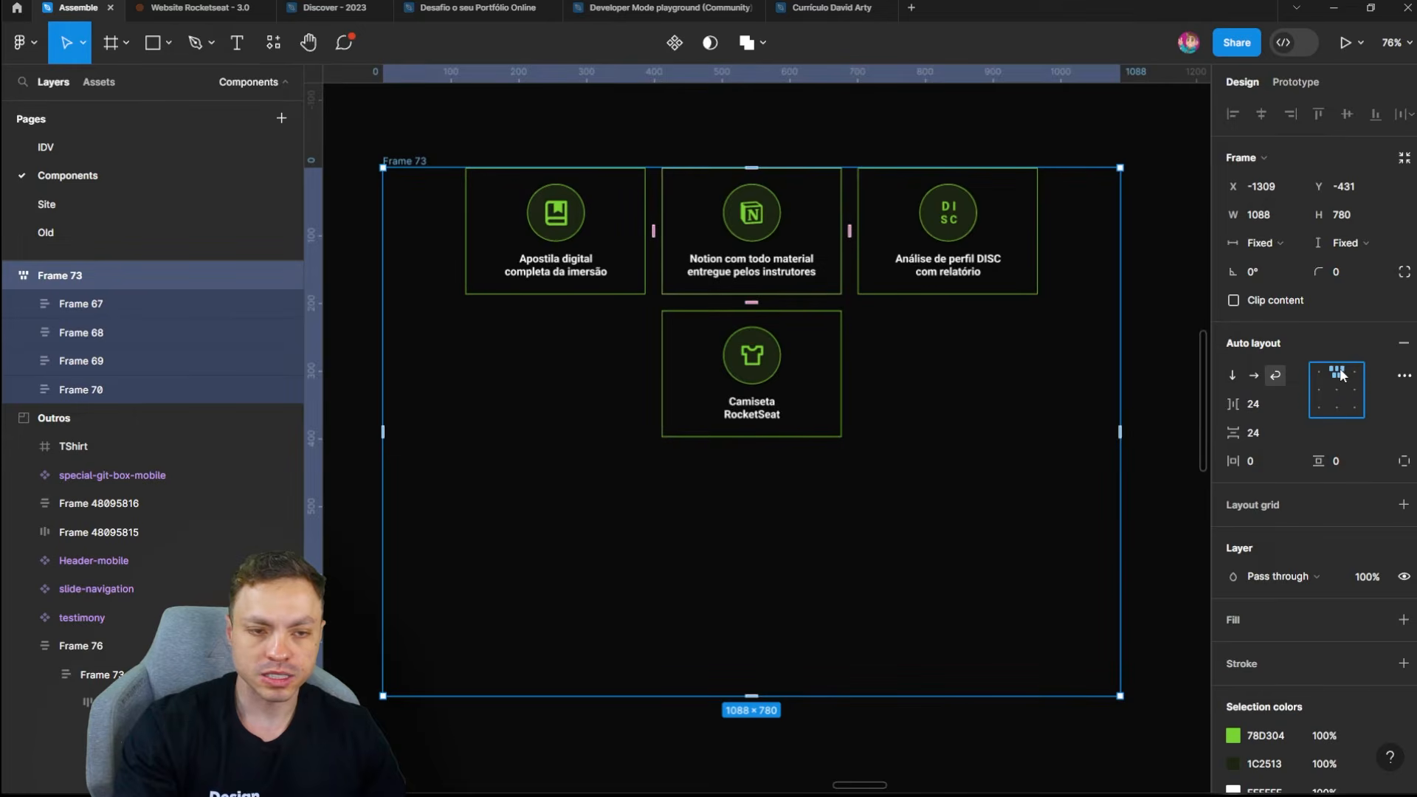
click(1319, 389)
click(1319, 371)
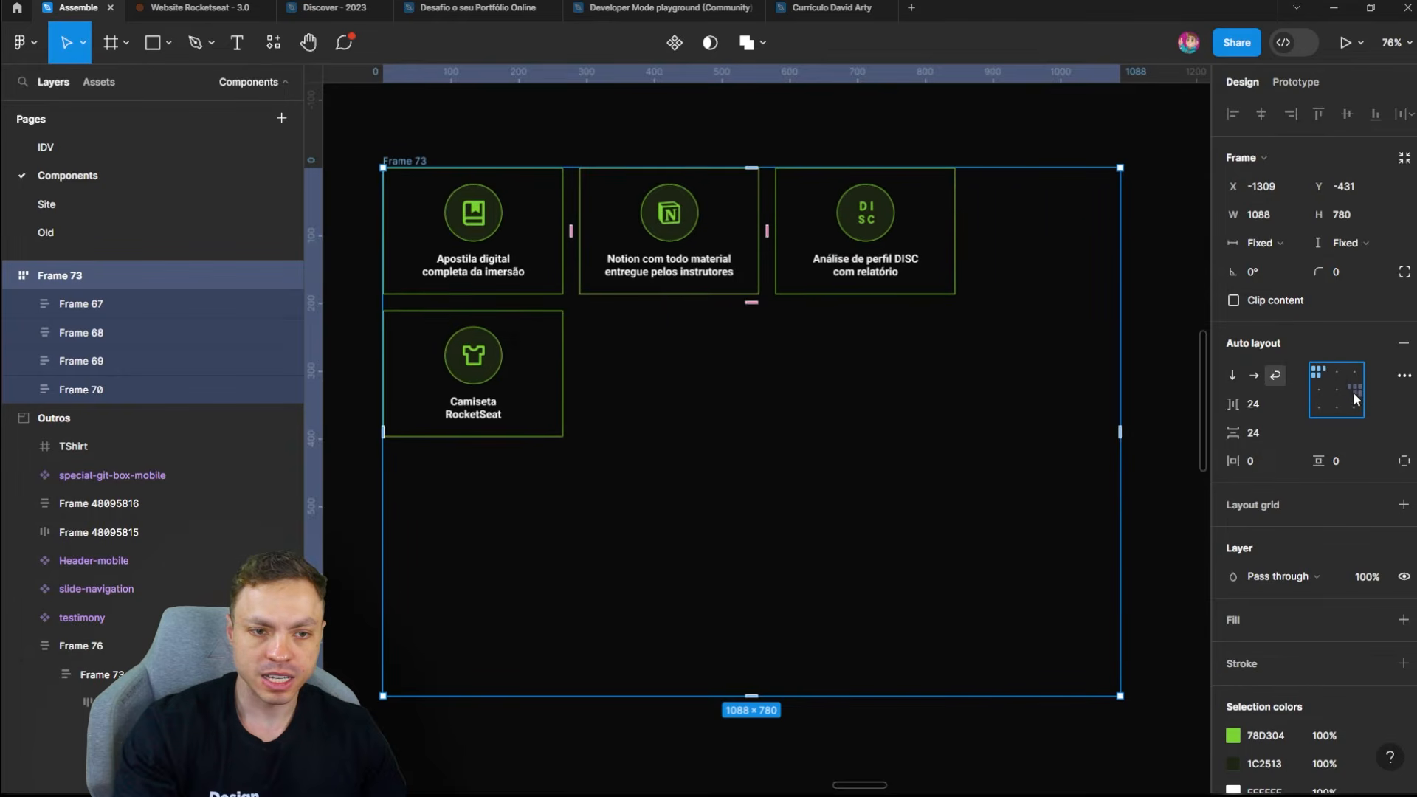
Step: Try right, bottom right, bottom left and left alignment on Frame 73's cards, finishing with center alignment
click(1354, 390)
click(1354, 407)
click(1313, 404)
click(1324, 392)
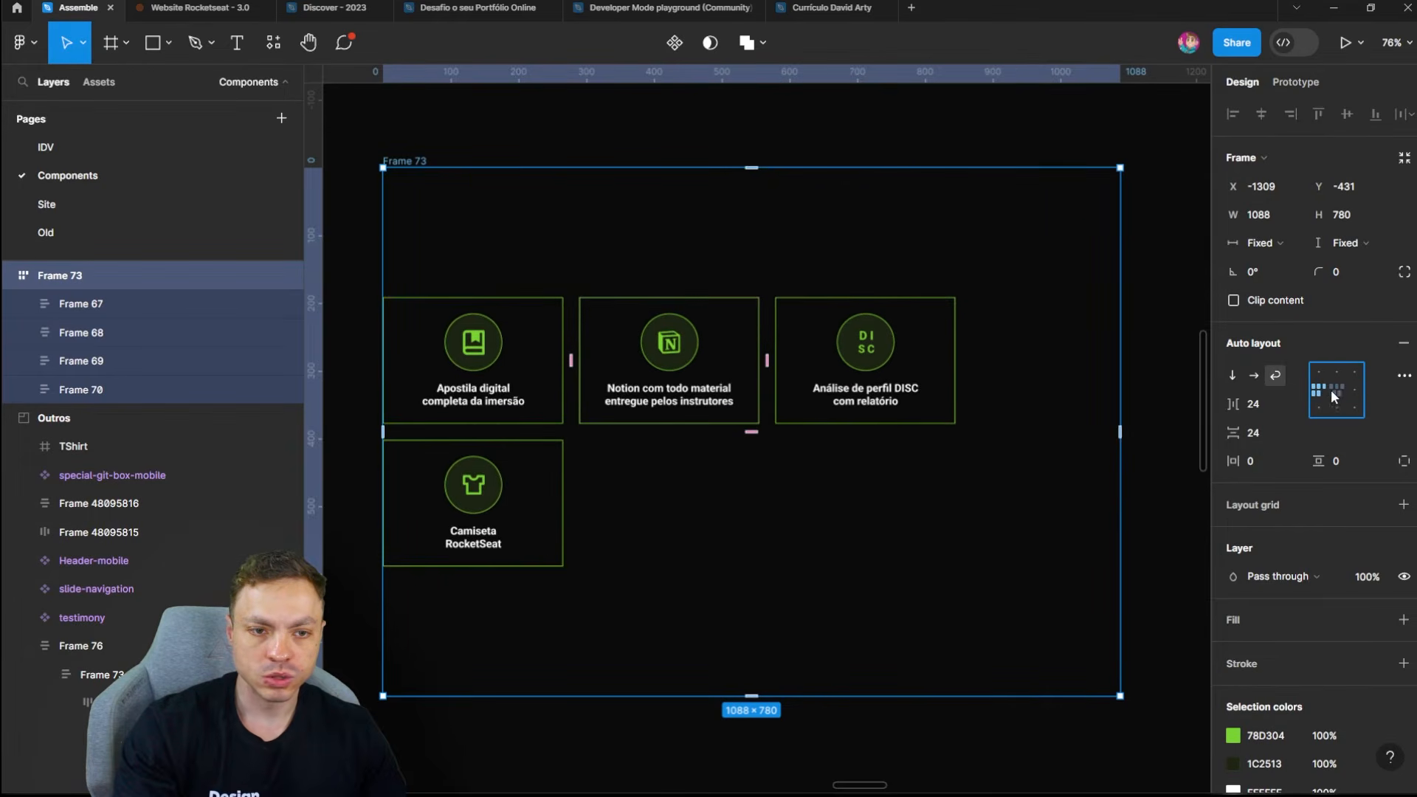
click(1335, 391)
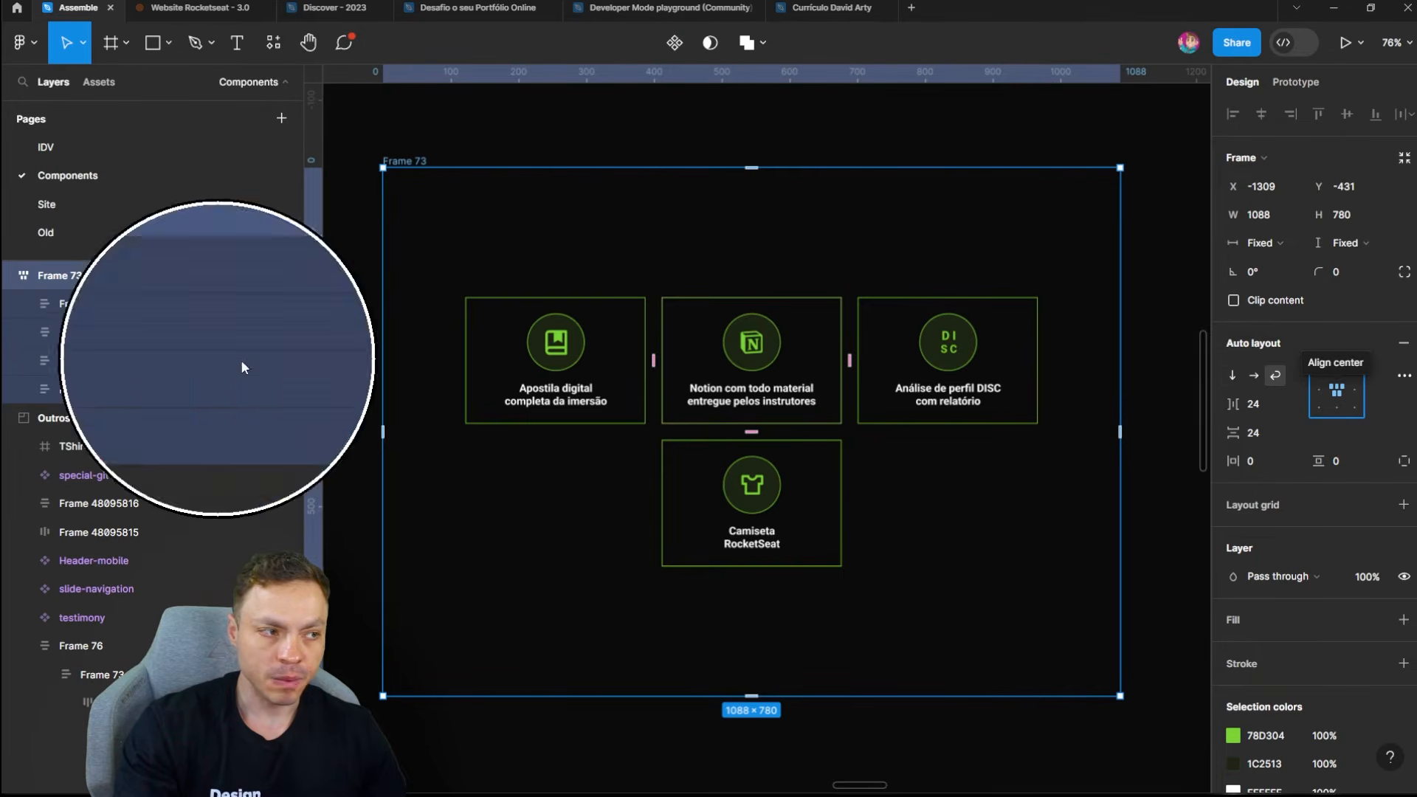
Step: Compare top center and left alignment on the wrapped cards, finishing with top left alignment
click(1334, 371)
click(1318, 372)
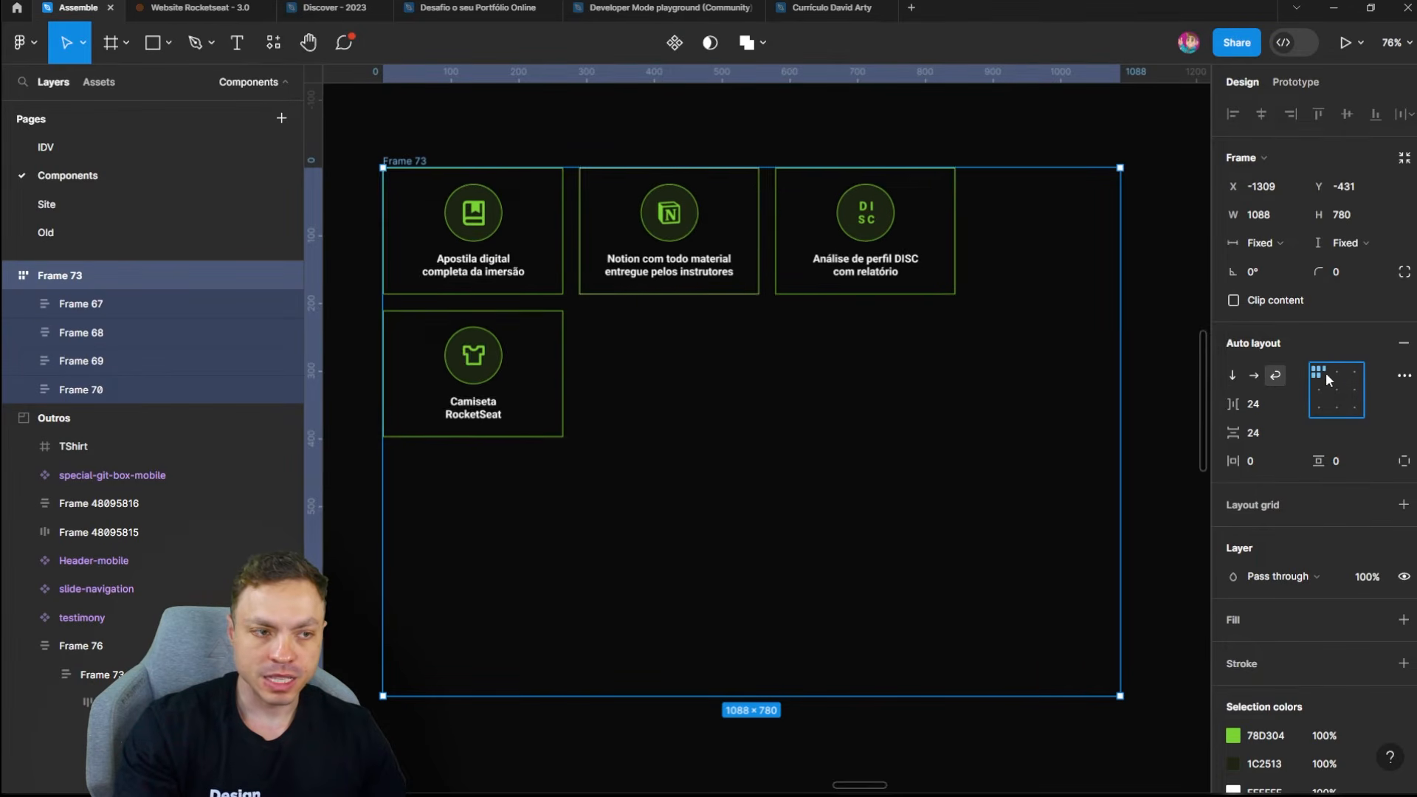
click(1319, 389)
click(1337, 373)
click(1319, 372)
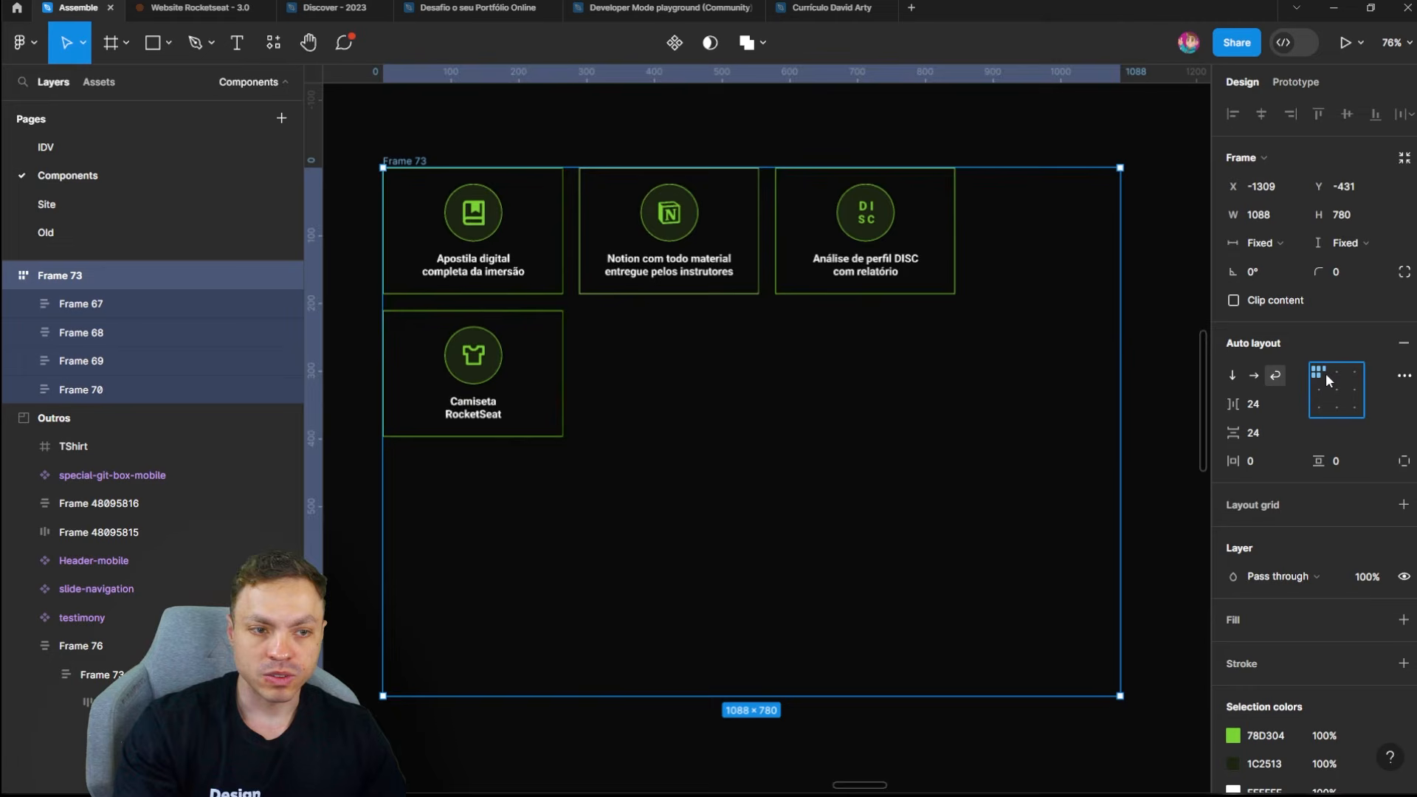
Step: Widen Frame 73 to 1135 so all four cards fit in one row, and reduce its height to about 241
drag(1119, 337, 1152, 349)
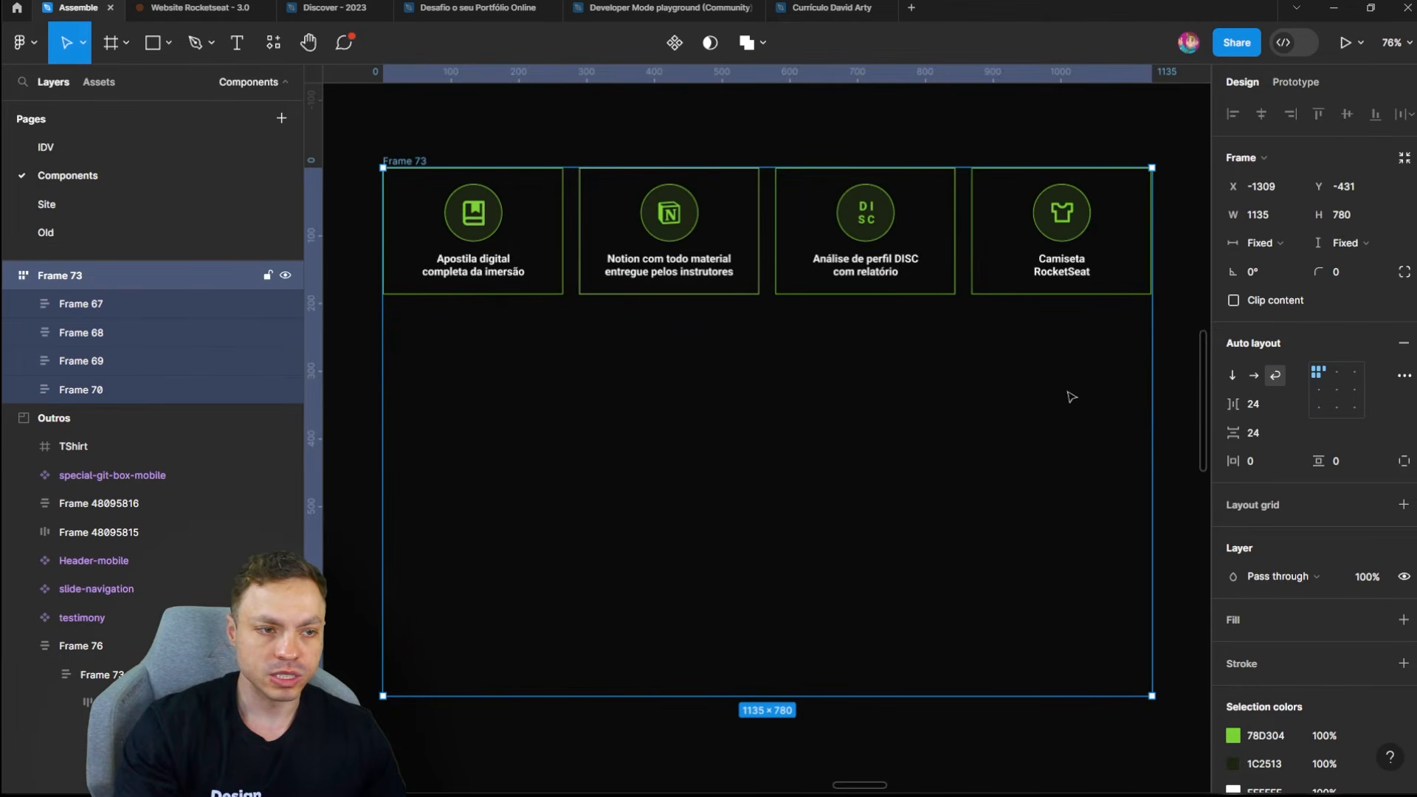
drag(730, 693, 873, 334)
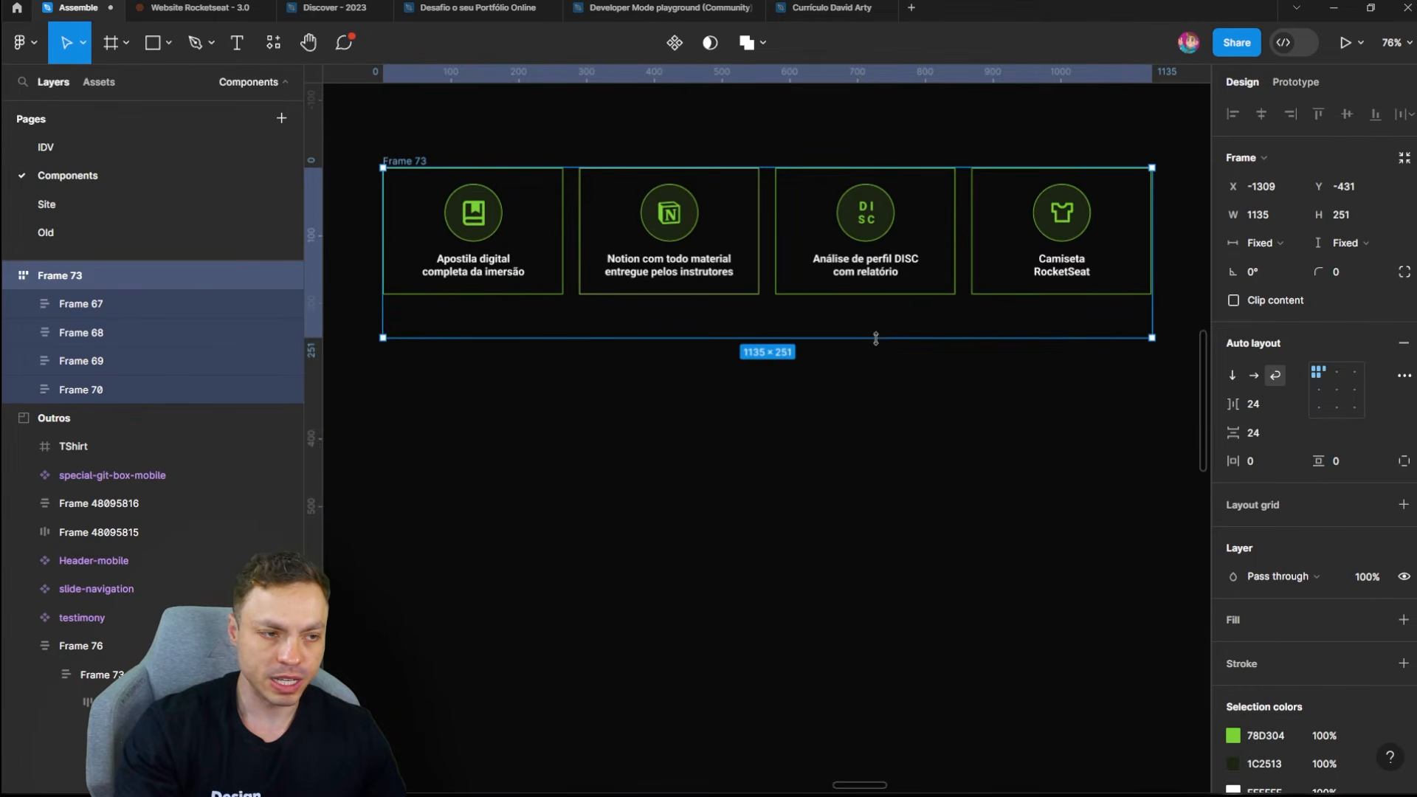
Step: Copy the wide special-git-box component and paste it into Frame 73 after the four cards
scroll(696, 468, down, 5)
drag(576, 608, 930, 514)
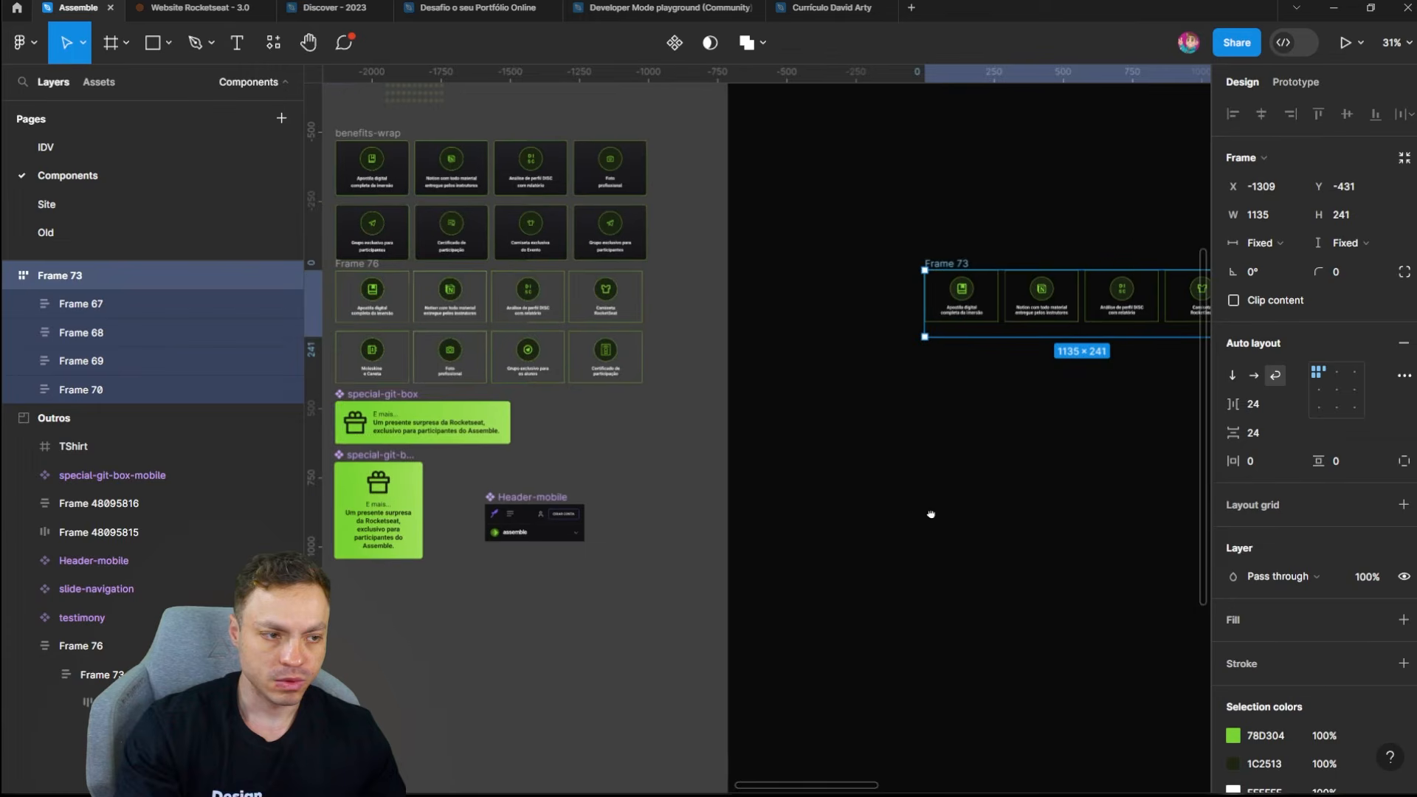
click(418, 424)
drag(912, 447, 626, 538)
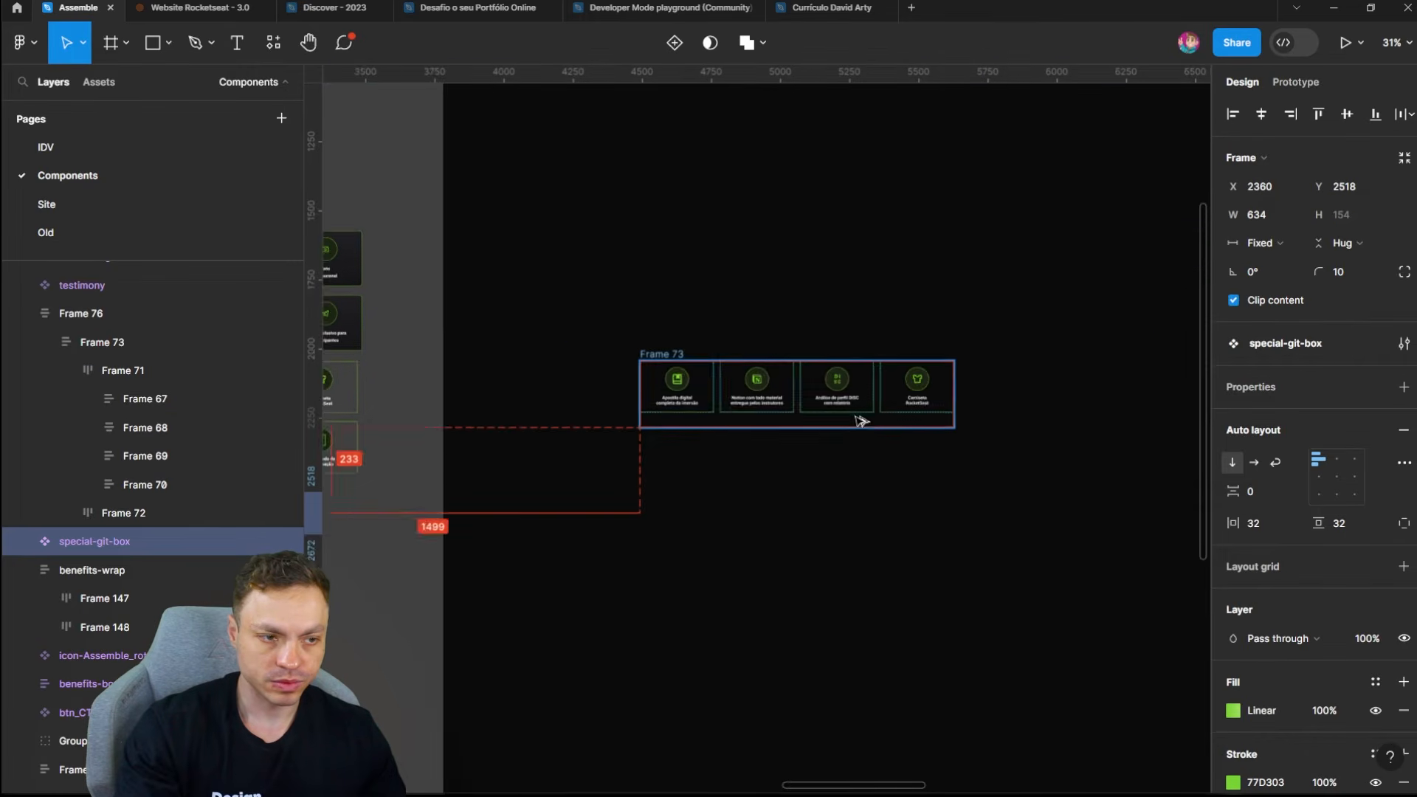
scroll(838, 424, up, 3)
click(829, 419)
key(ctrl+v)
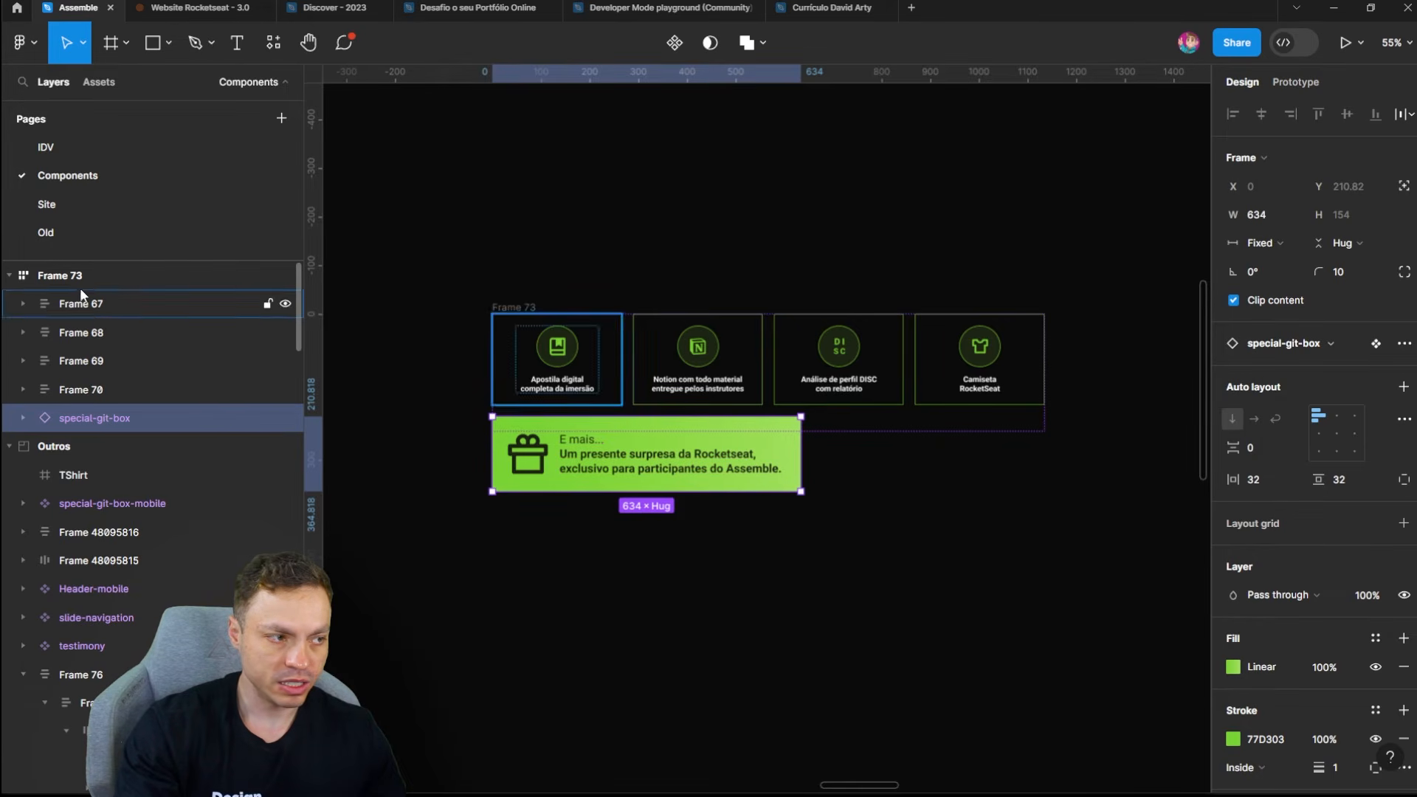
Step: Set both the horizontal and vertical resizing of Frame 73 to Hug contents
click(100, 276)
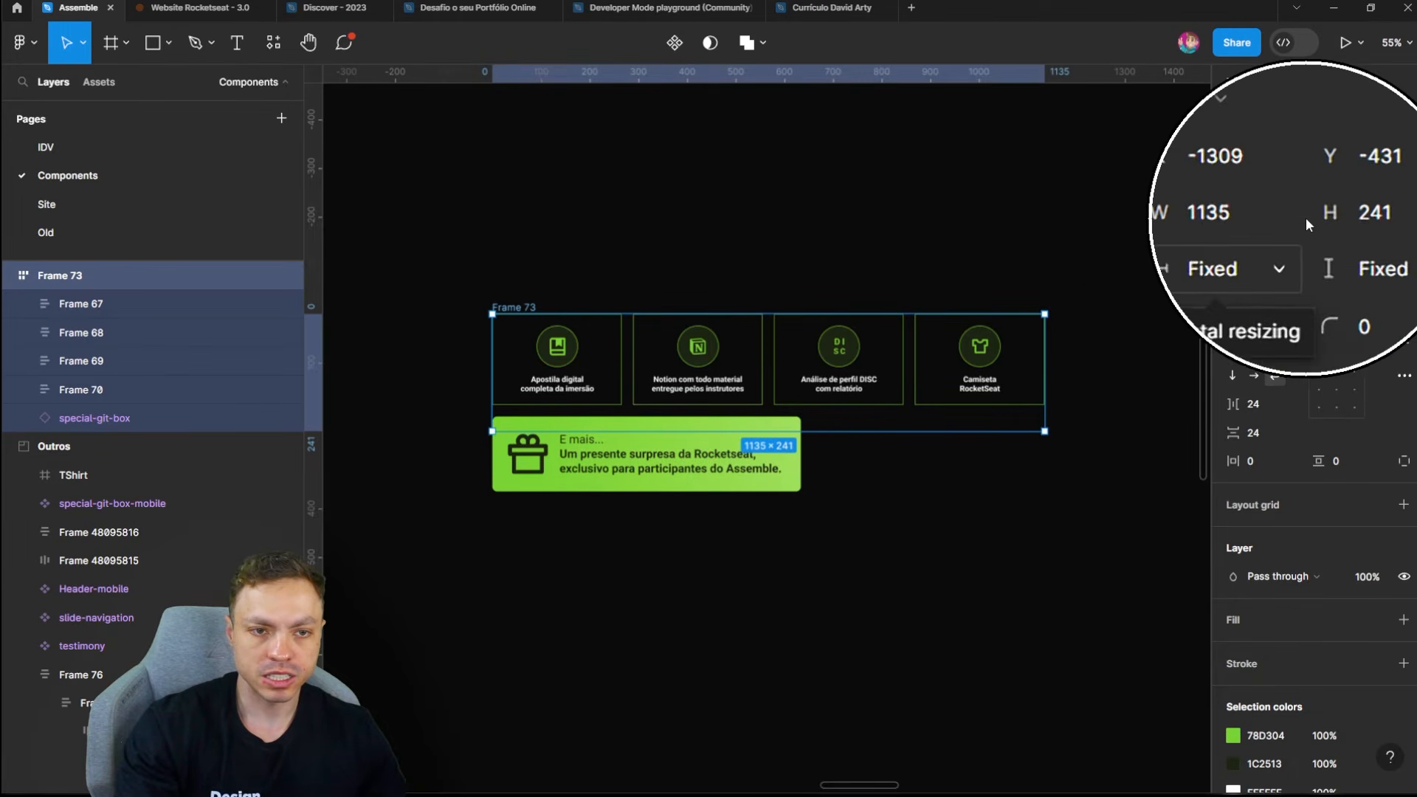
click(1276, 244)
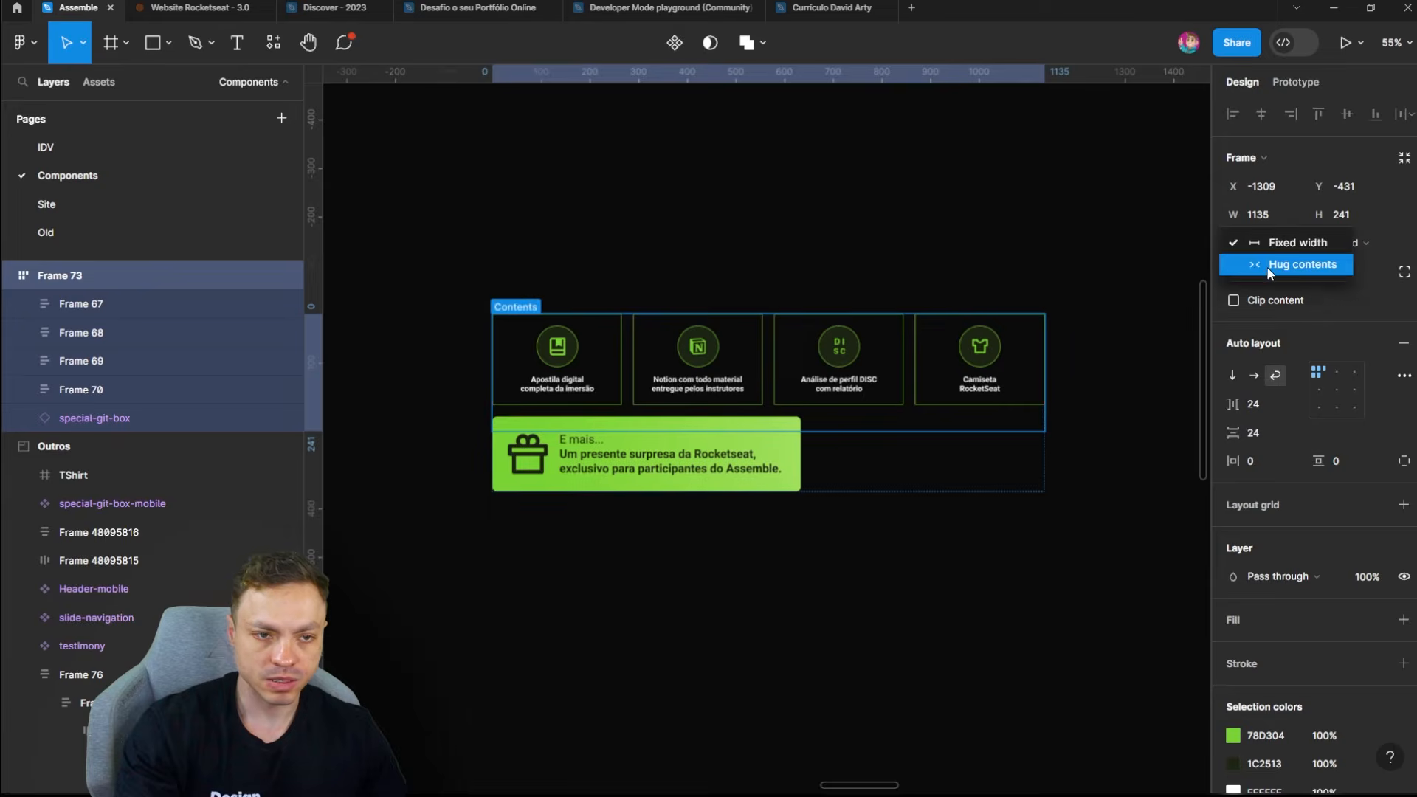
click(1266, 267)
click(1363, 247)
click(1359, 265)
drag(857, 784, 878, 794)
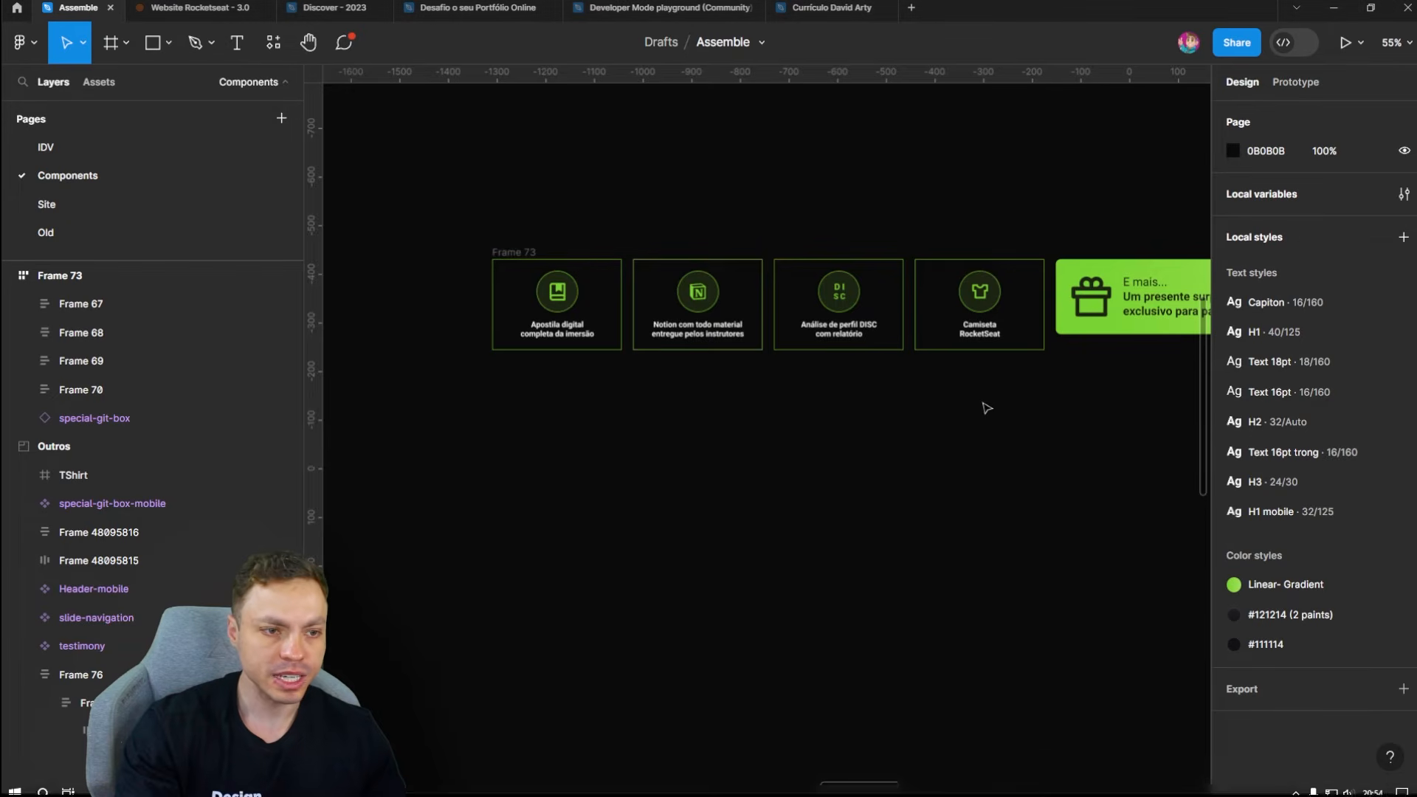
Step: Select Frame 73 and narrow it to a fixed width of 1062 so its items wrap
scroll(1008, 401, down, 3)
click(448, 325)
click(448, 324)
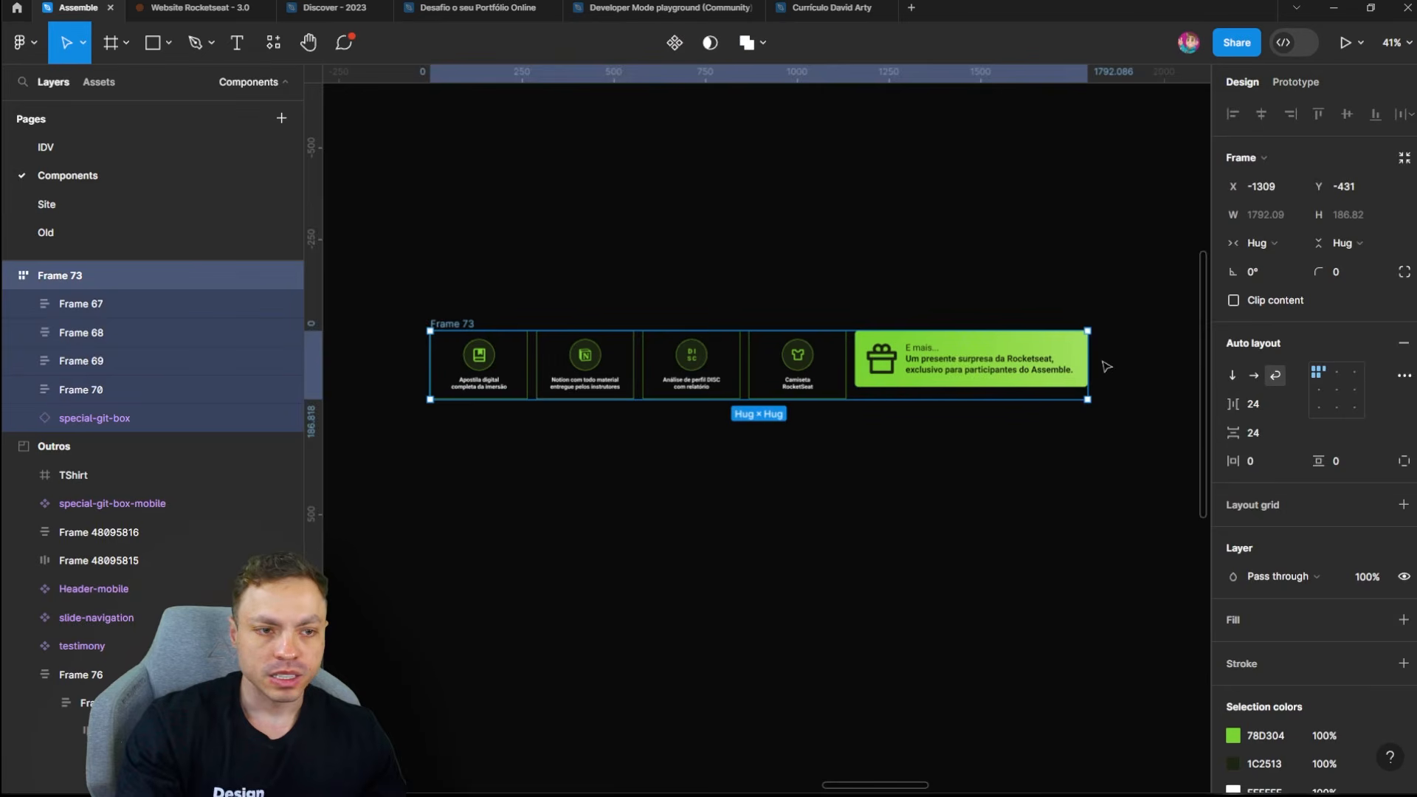
drag(1089, 355, 820, 376)
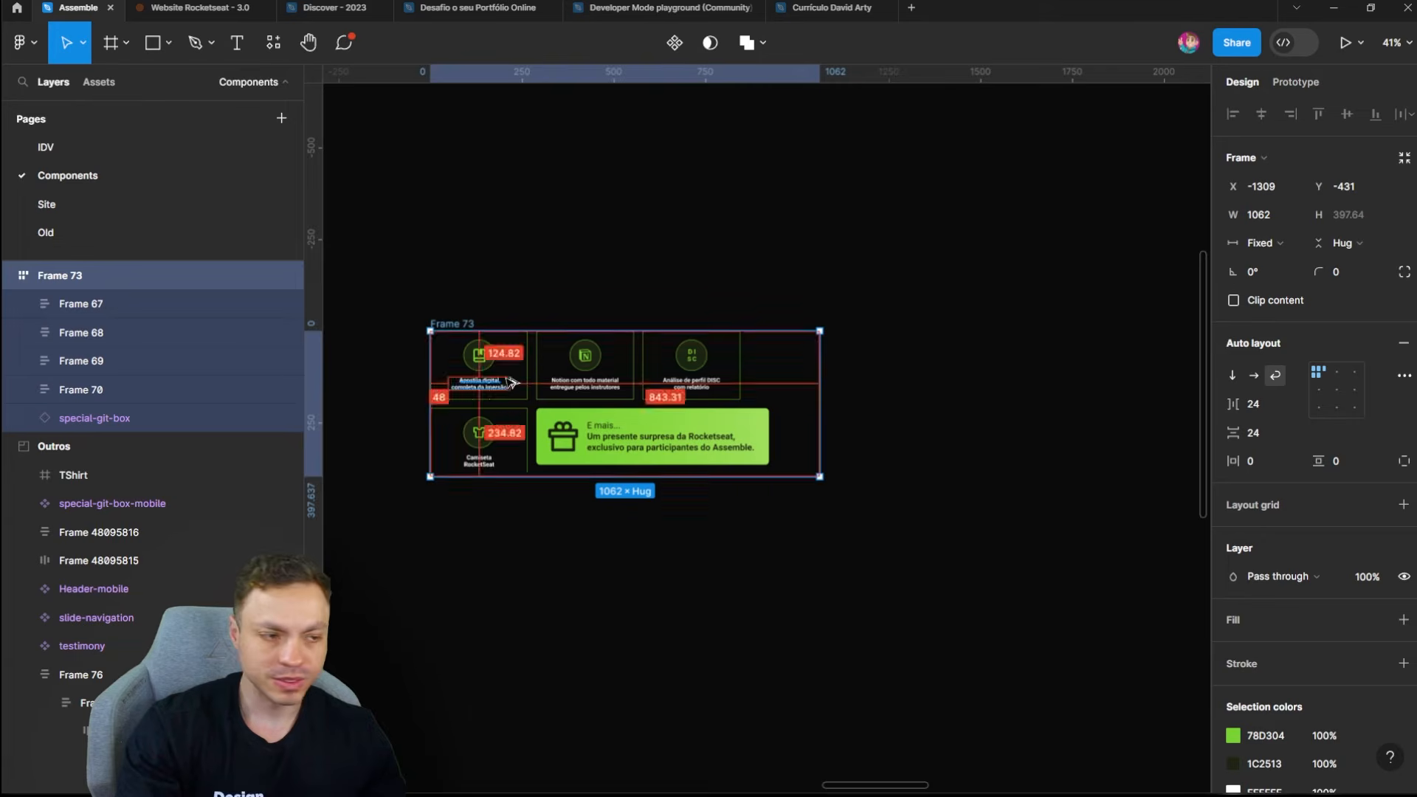
Step: Try a narrower width for Frame 73, then widen it to 1135
scroll(508, 377, up, 2)
drag(487, 637, 616, 611)
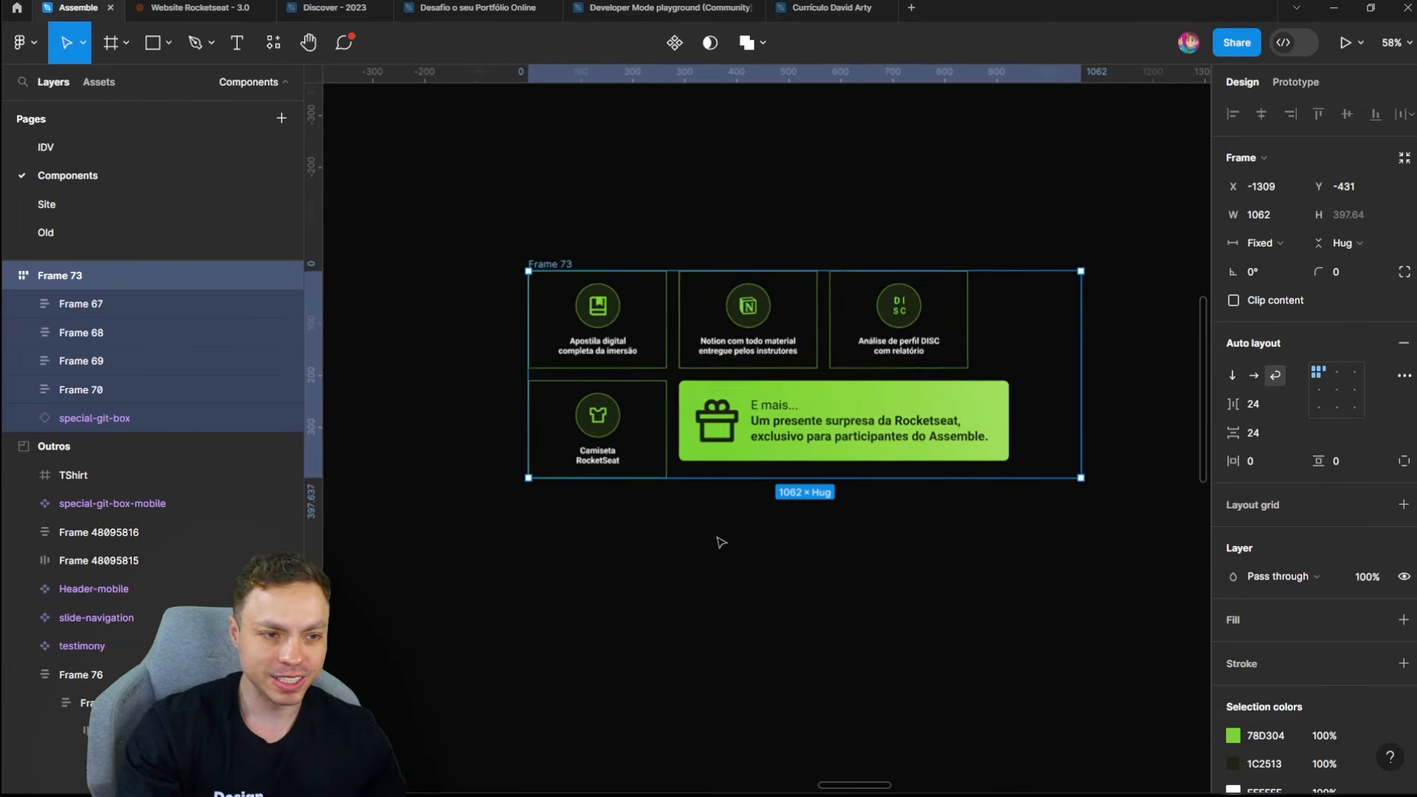
scroll(719, 539, up, 1)
drag(1100, 339, 938, 367)
drag(571, 594, 734, 591)
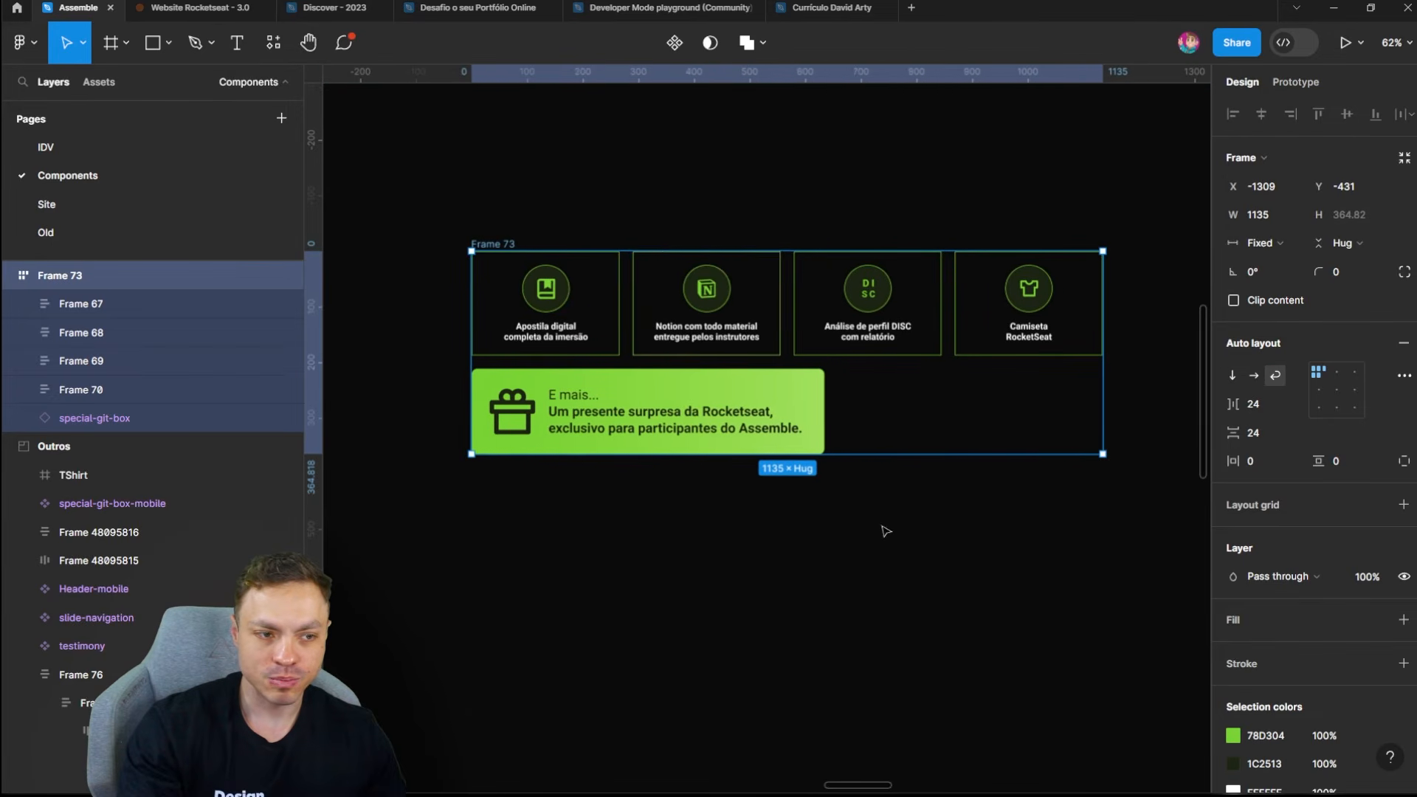
Step: Align Frame 73's contents to bottom center and narrow the frame to a width of 779
click(1336, 405)
drag(1104, 372, 905, 393)
Step: Set Frame 73's horizontal resizing to Hug contents, then shrink it from its left edge to a width of 1067
click(1262, 243)
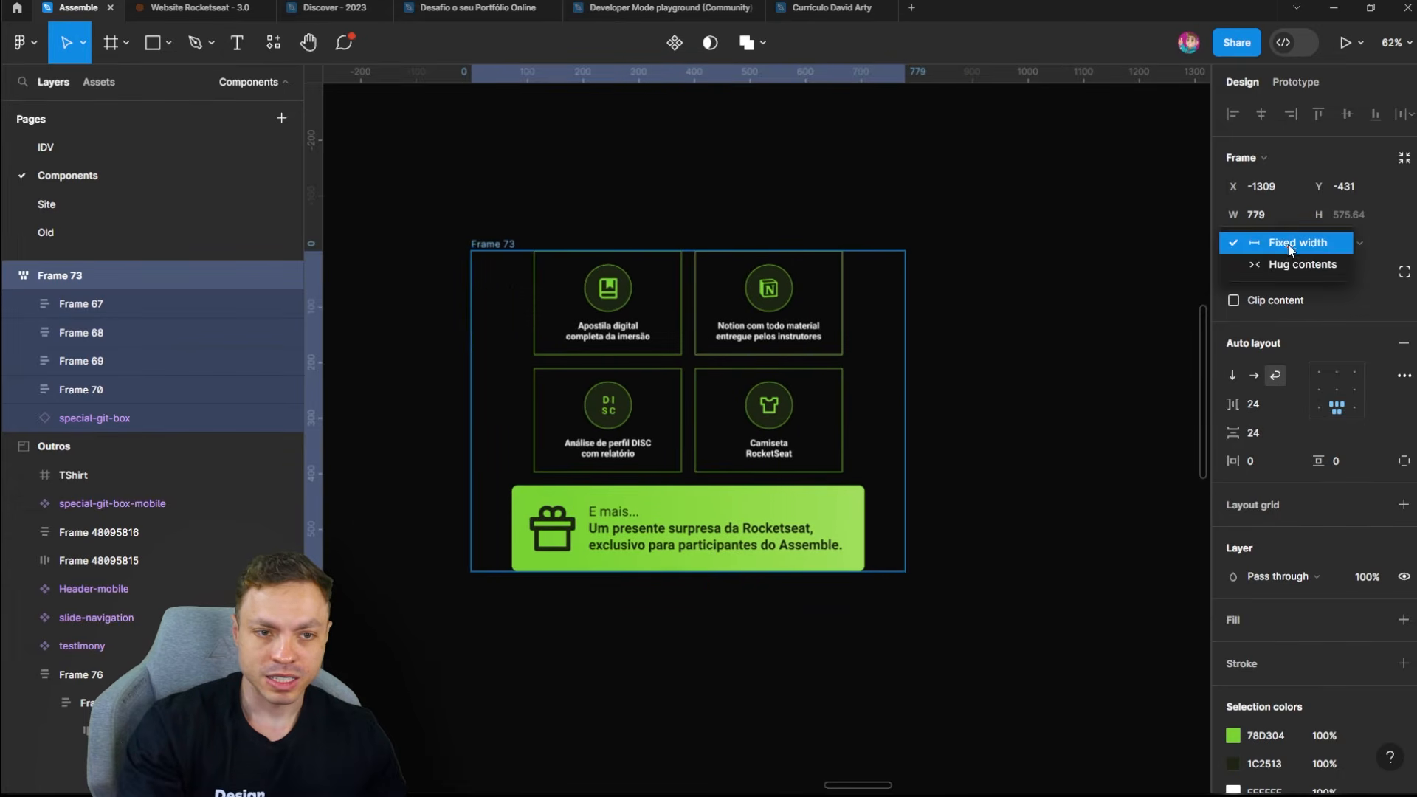
click(1264, 269)
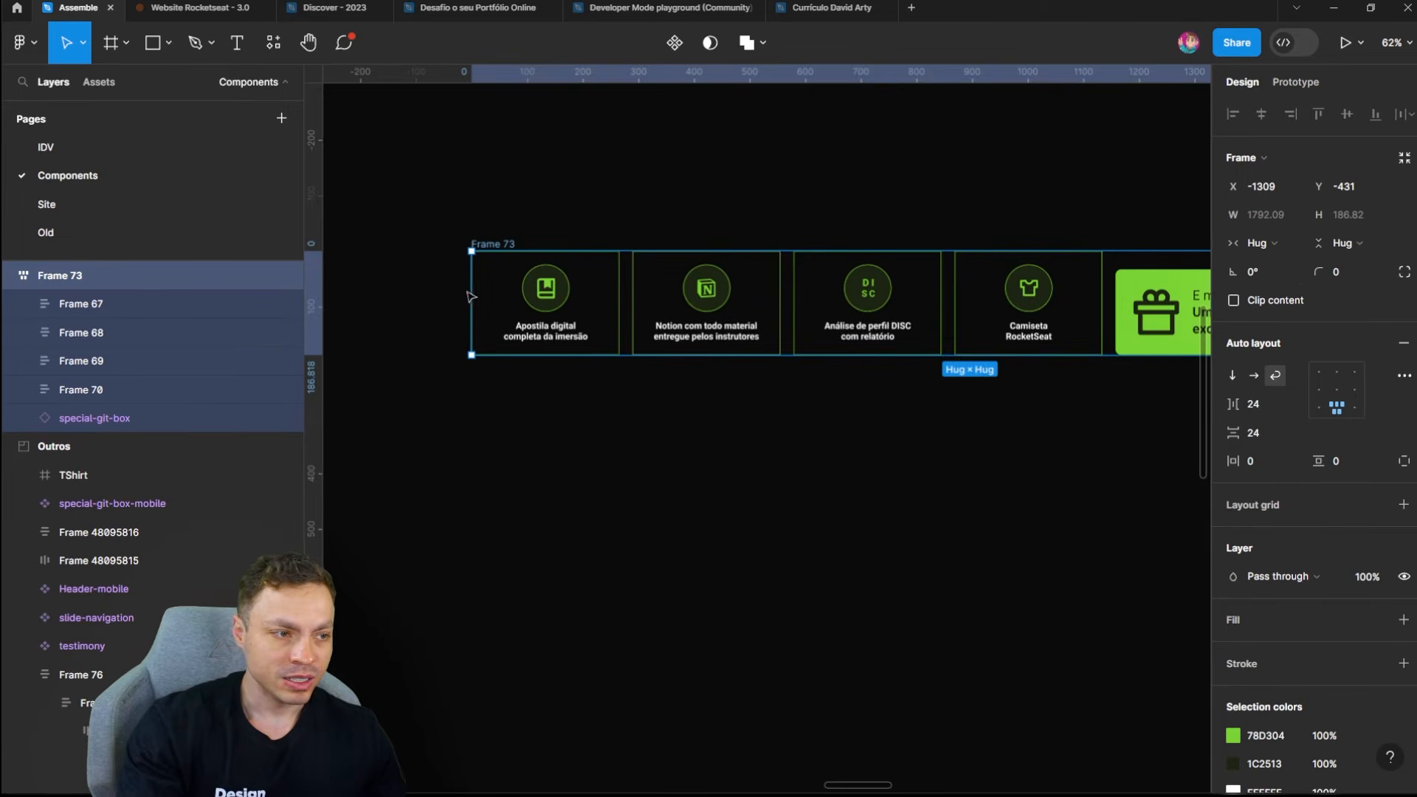
drag(485, 288, 890, 288)
scroll(891, 332, right, 5)
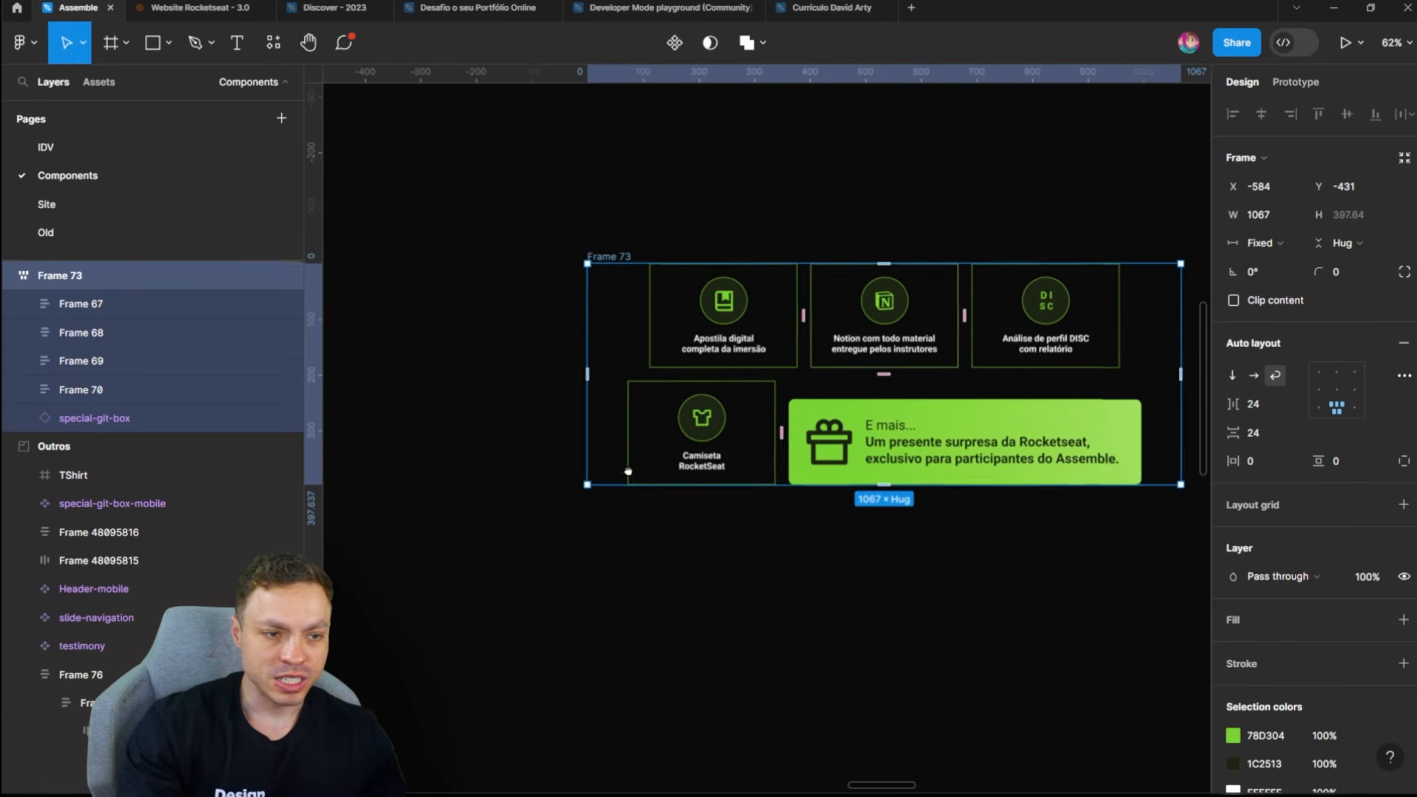
Step: Try right, top right, bottom right, bottom left and left alignment on Frame 73, then set it to center
click(1353, 390)
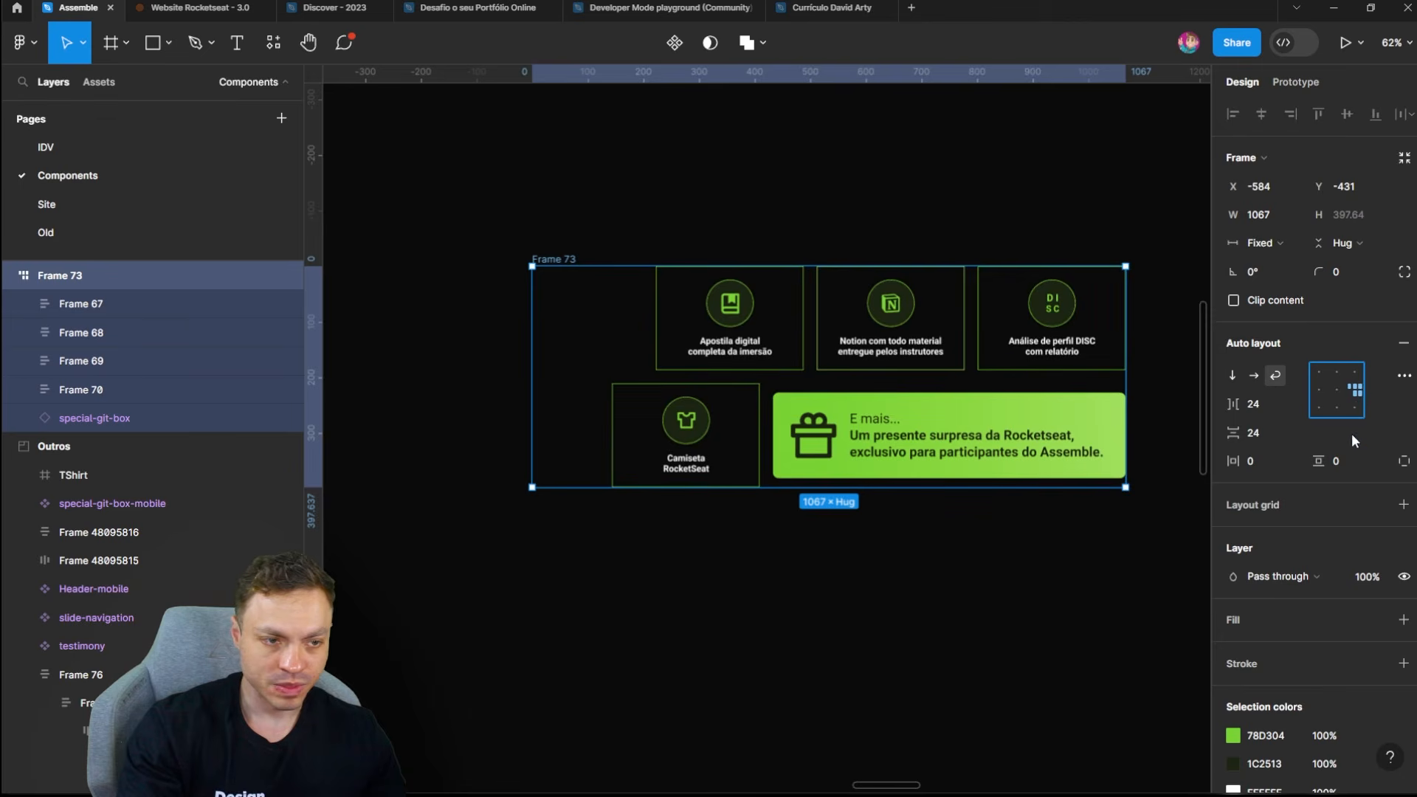
click(1346, 371)
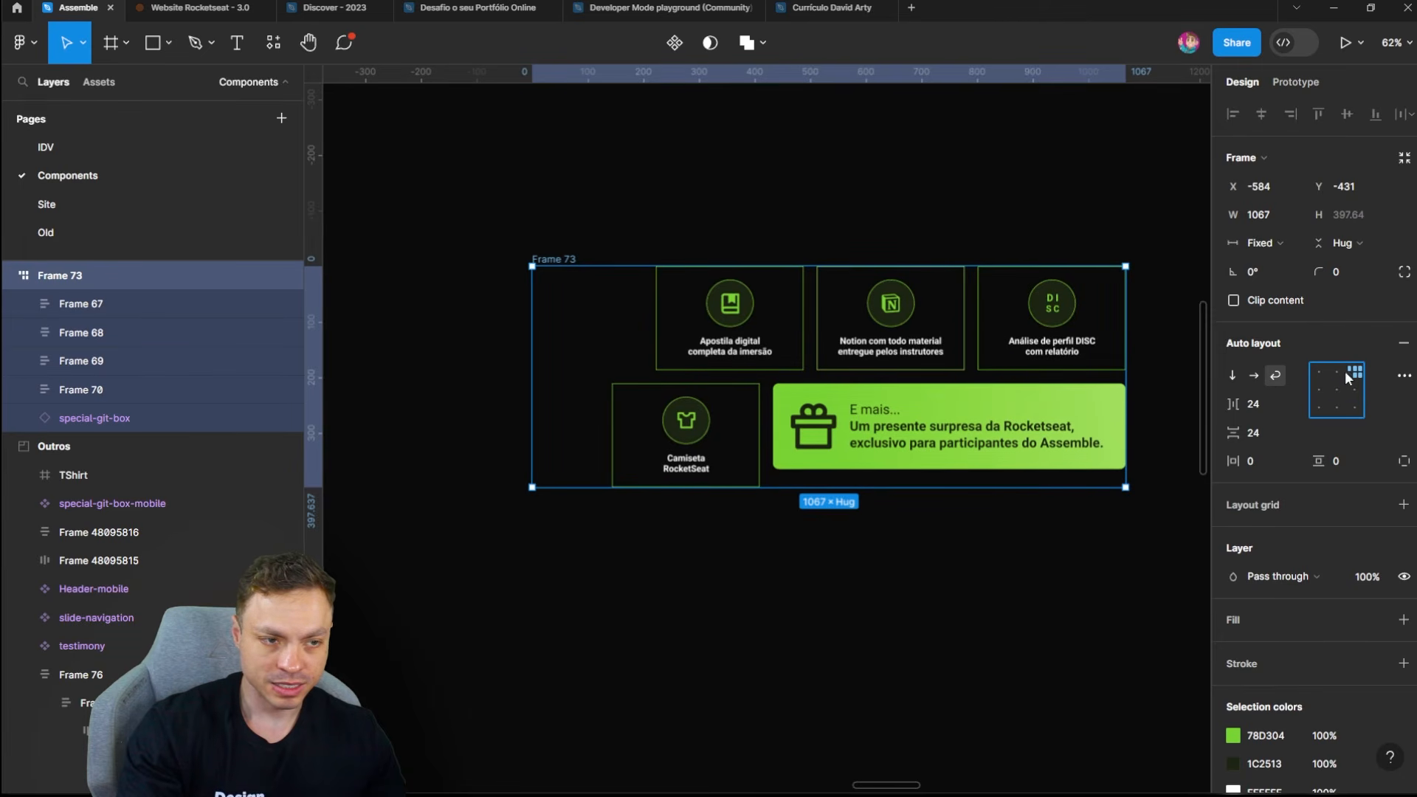
click(1349, 405)
click(1321, 406)
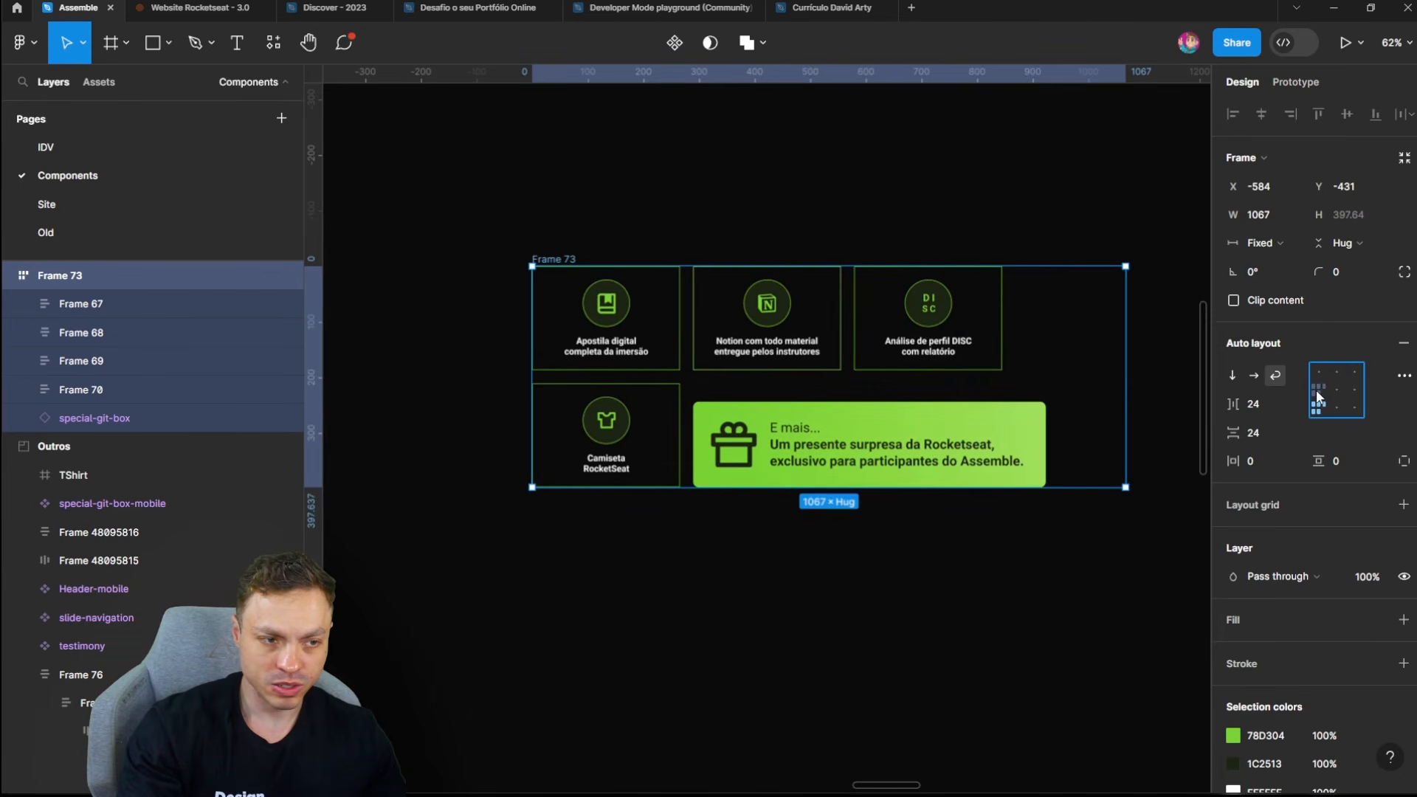
click(1318, 390)
click(1335, 390)
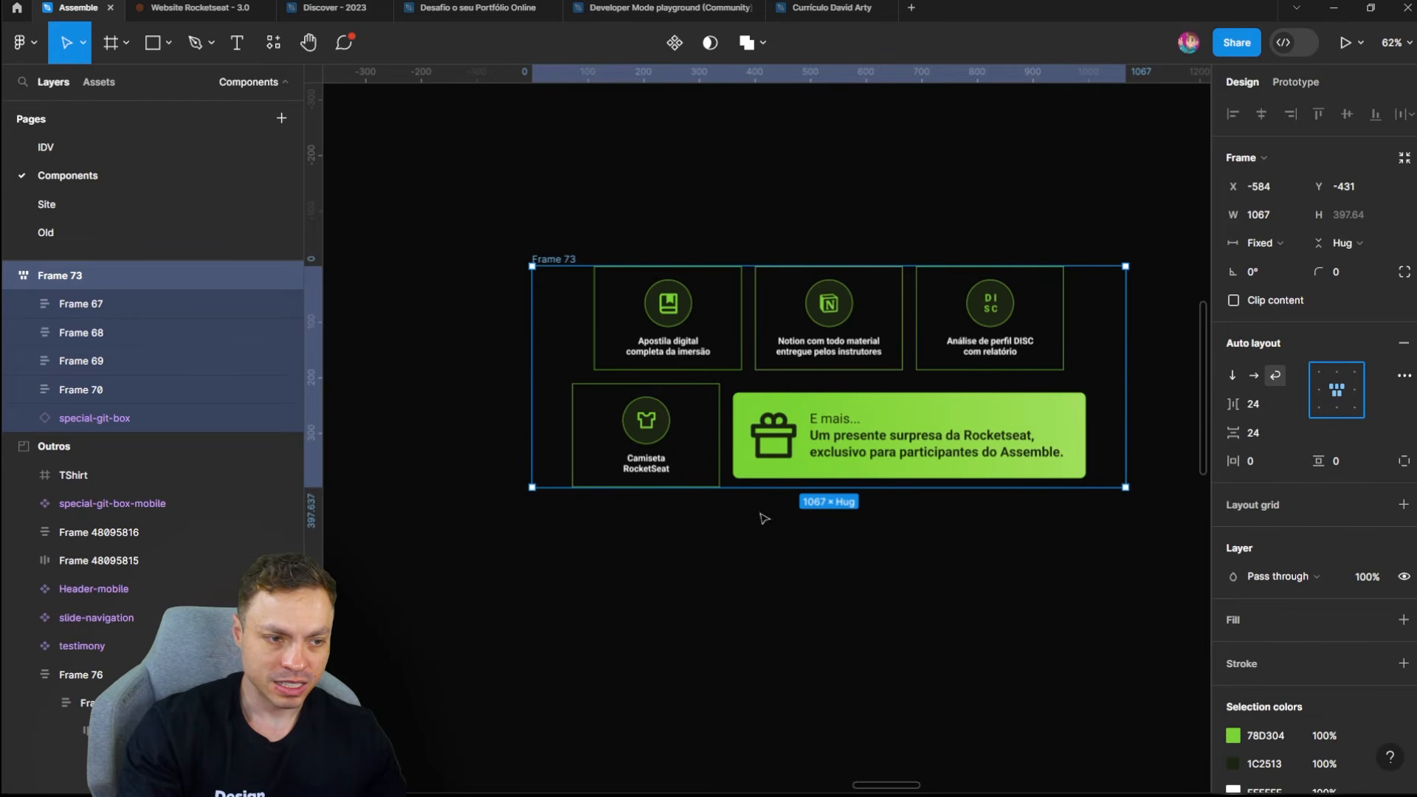
Step: Extend Frame 73's height to 634 and widen it to 1078
drag(777, 487, 811, 581)
scroll(1032, 417, right, 3)
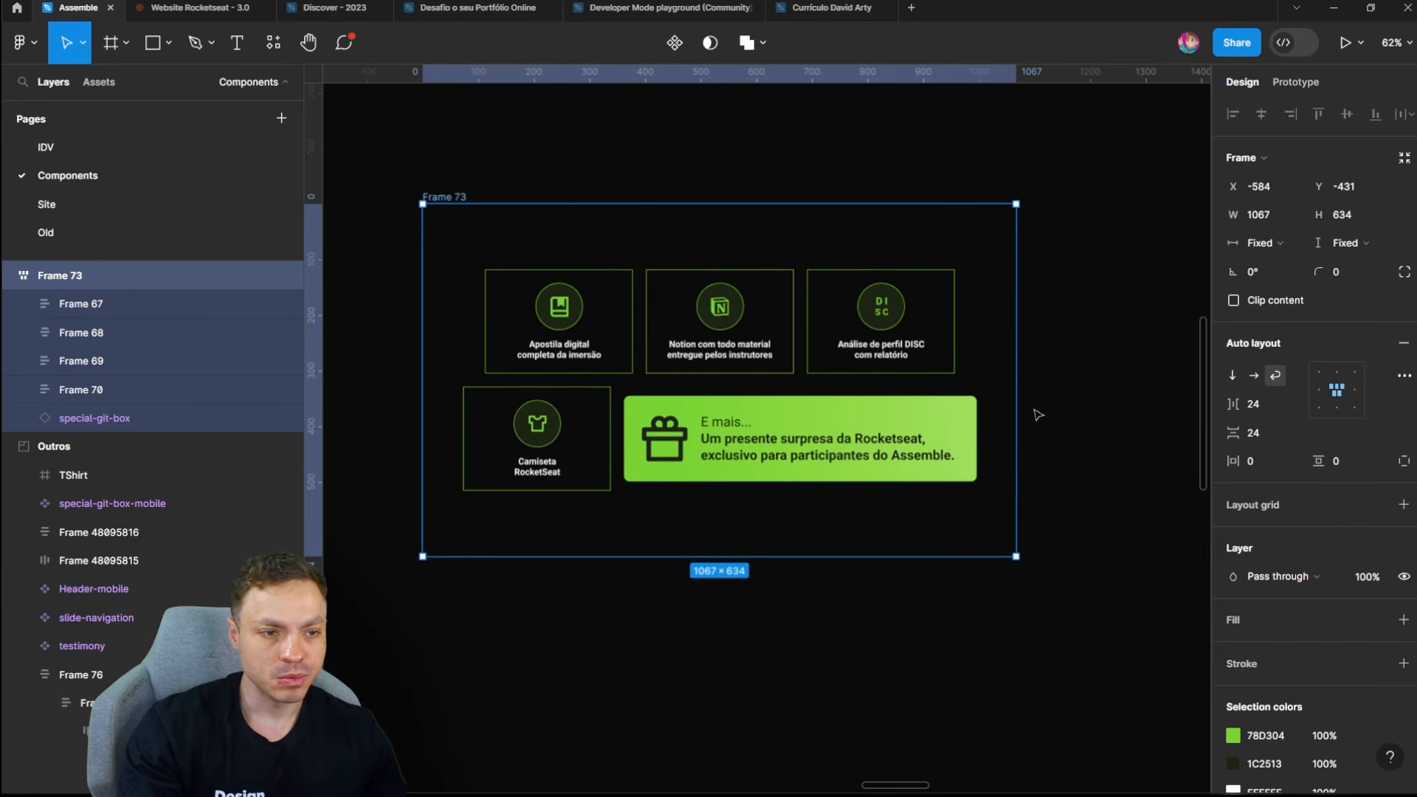
drag(1018, 378, 1024, 429)
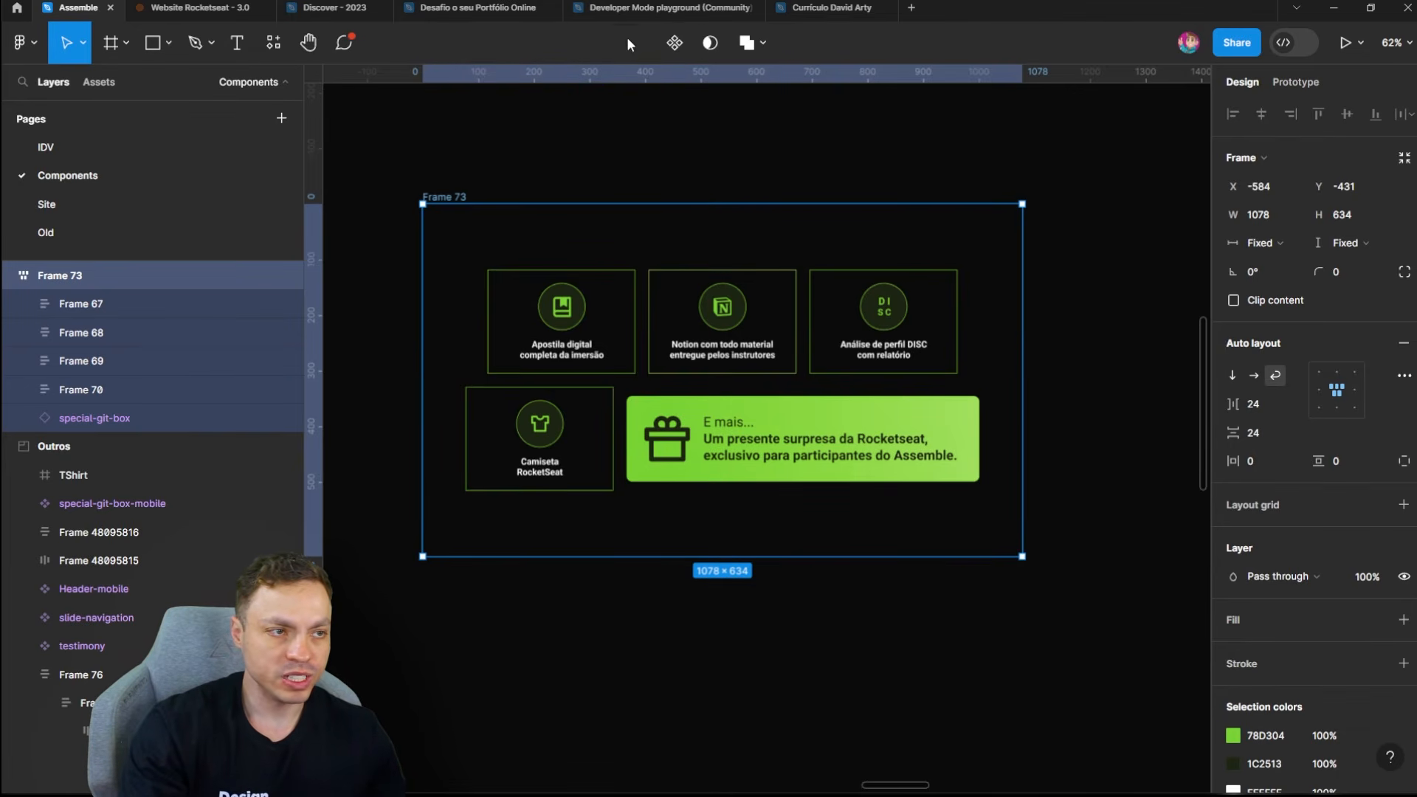
Step: Switch to the résumé file and set the horizontal gap of the wrapped company-logo frame, Frame 34, to Auto
click(793, 9)
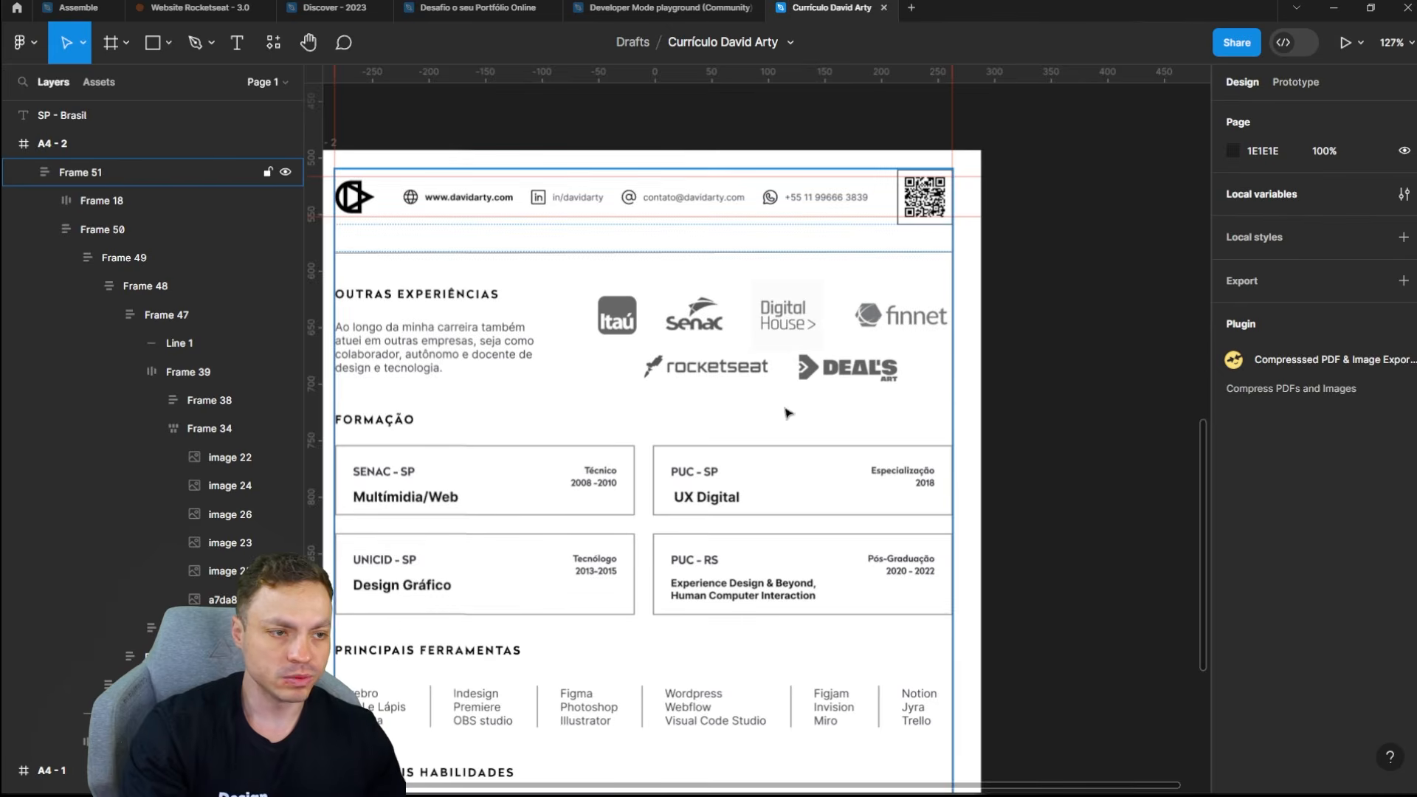
ctrl+scroll(646, 375, up, 3)
click(605, 308)
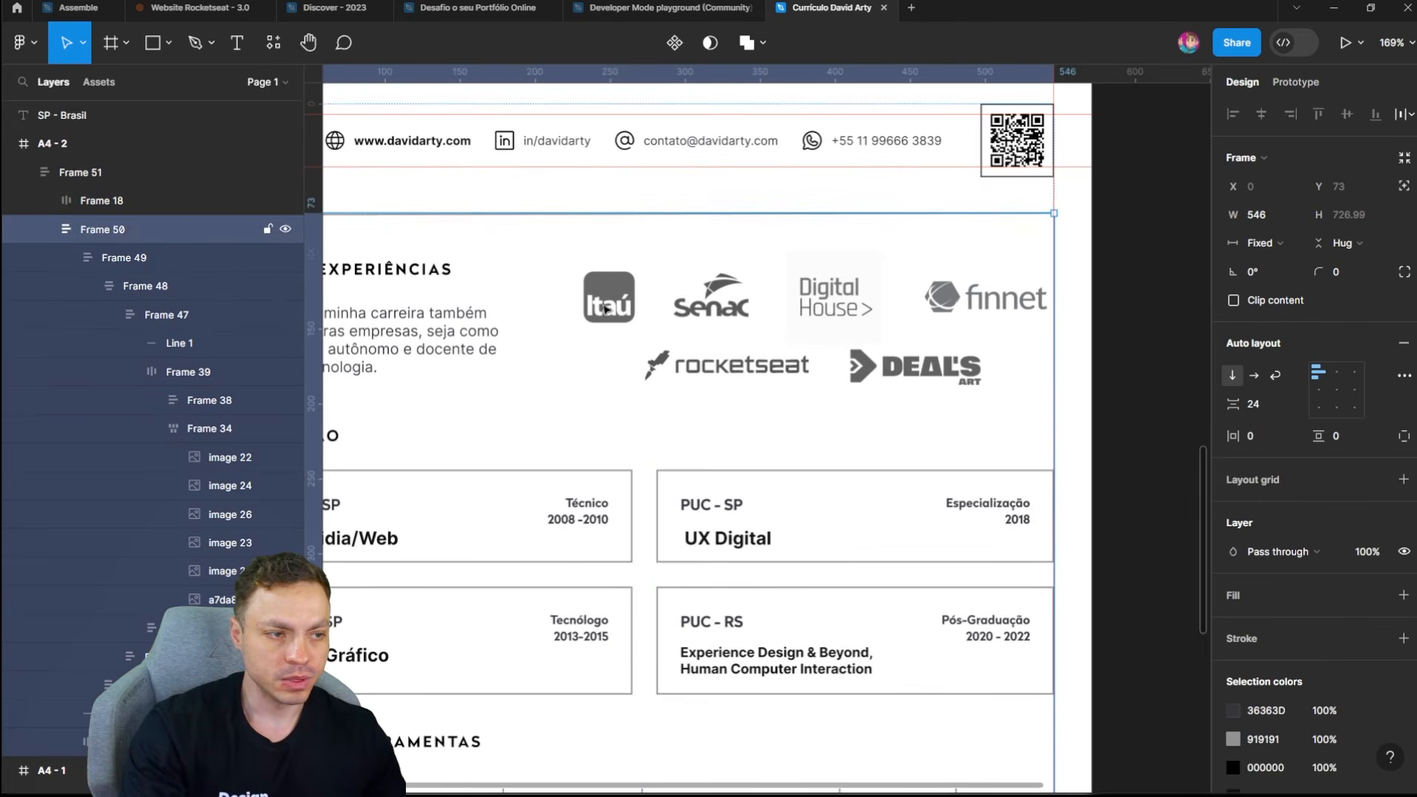
double_click(604, 309)
double_click(605, 308)
double_click(605, 309)
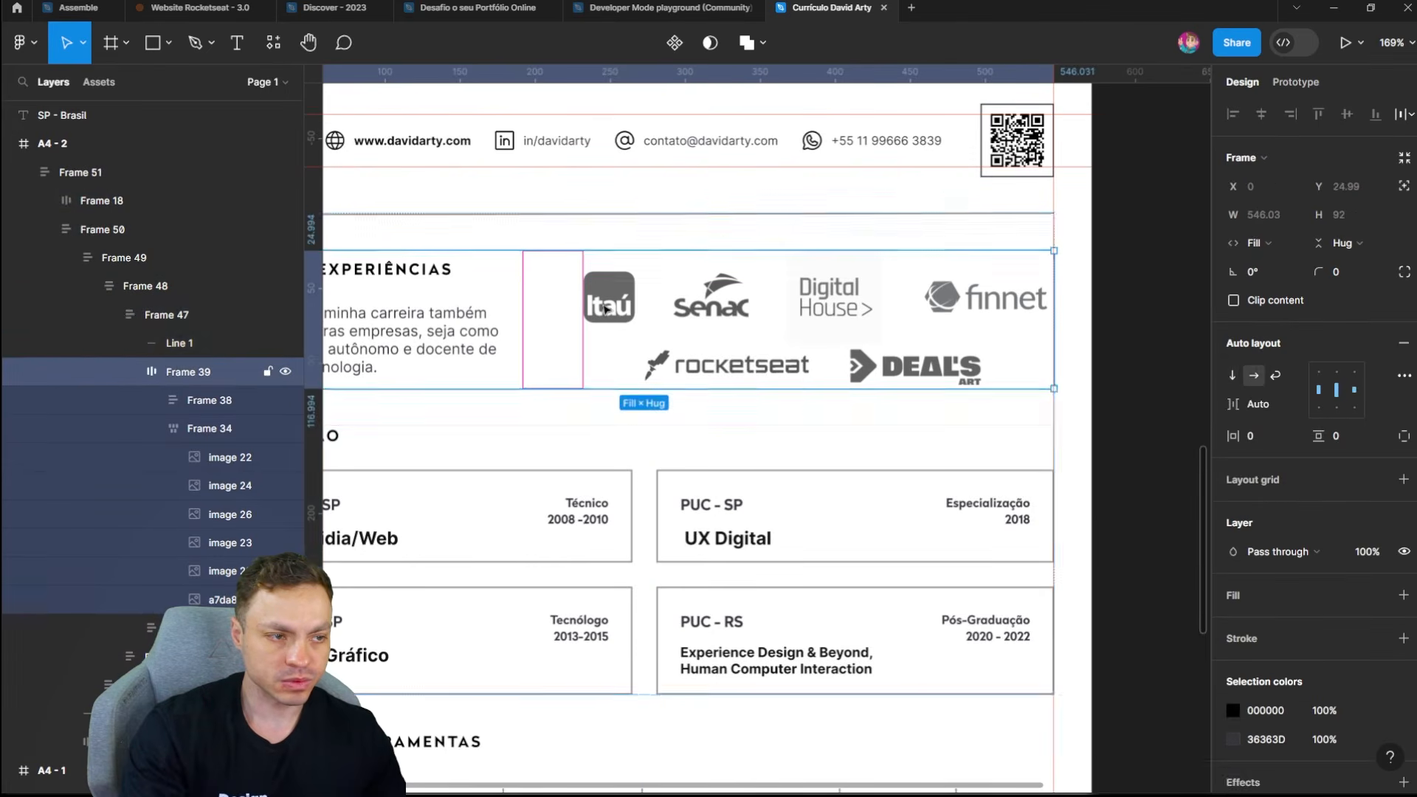
double_click(637, 310)
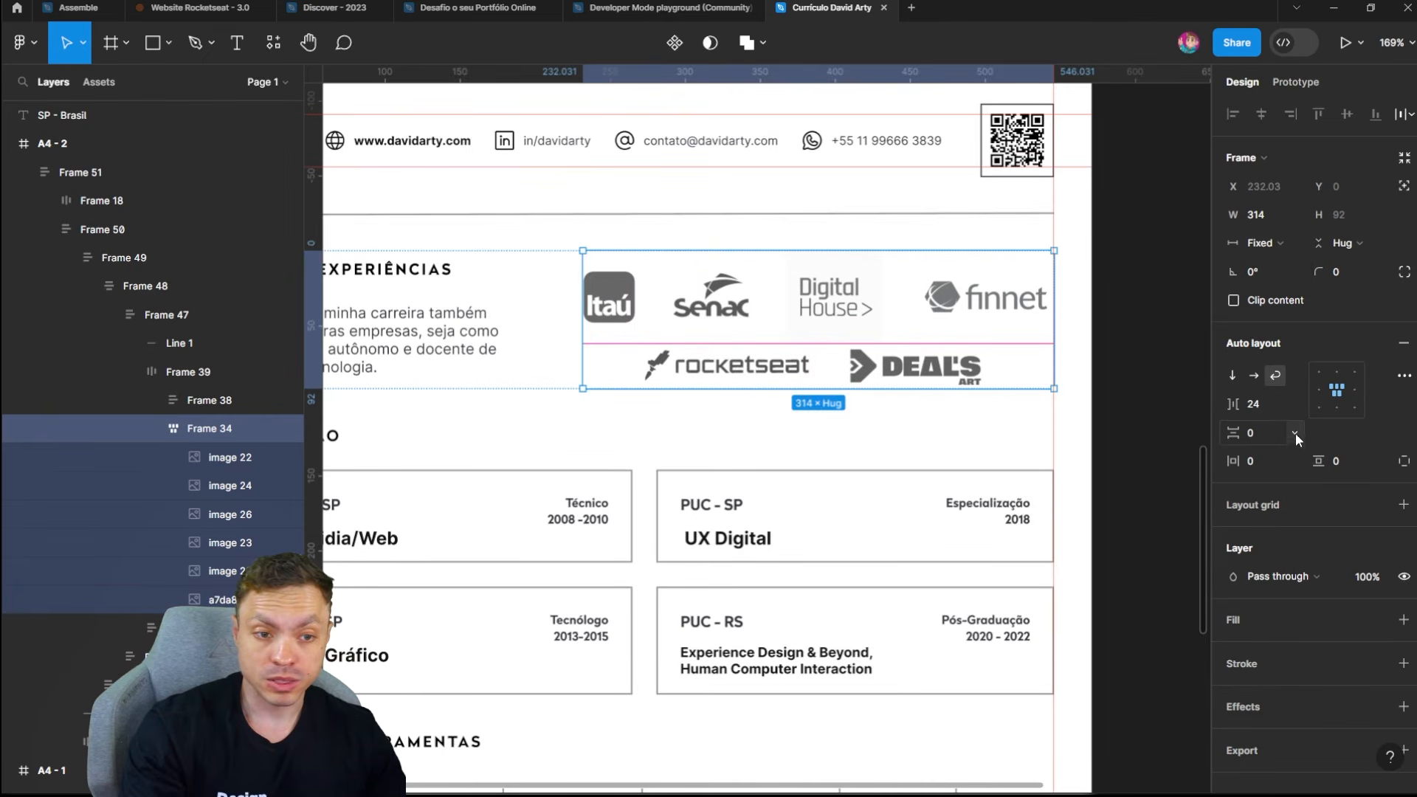
click(1296, 401)
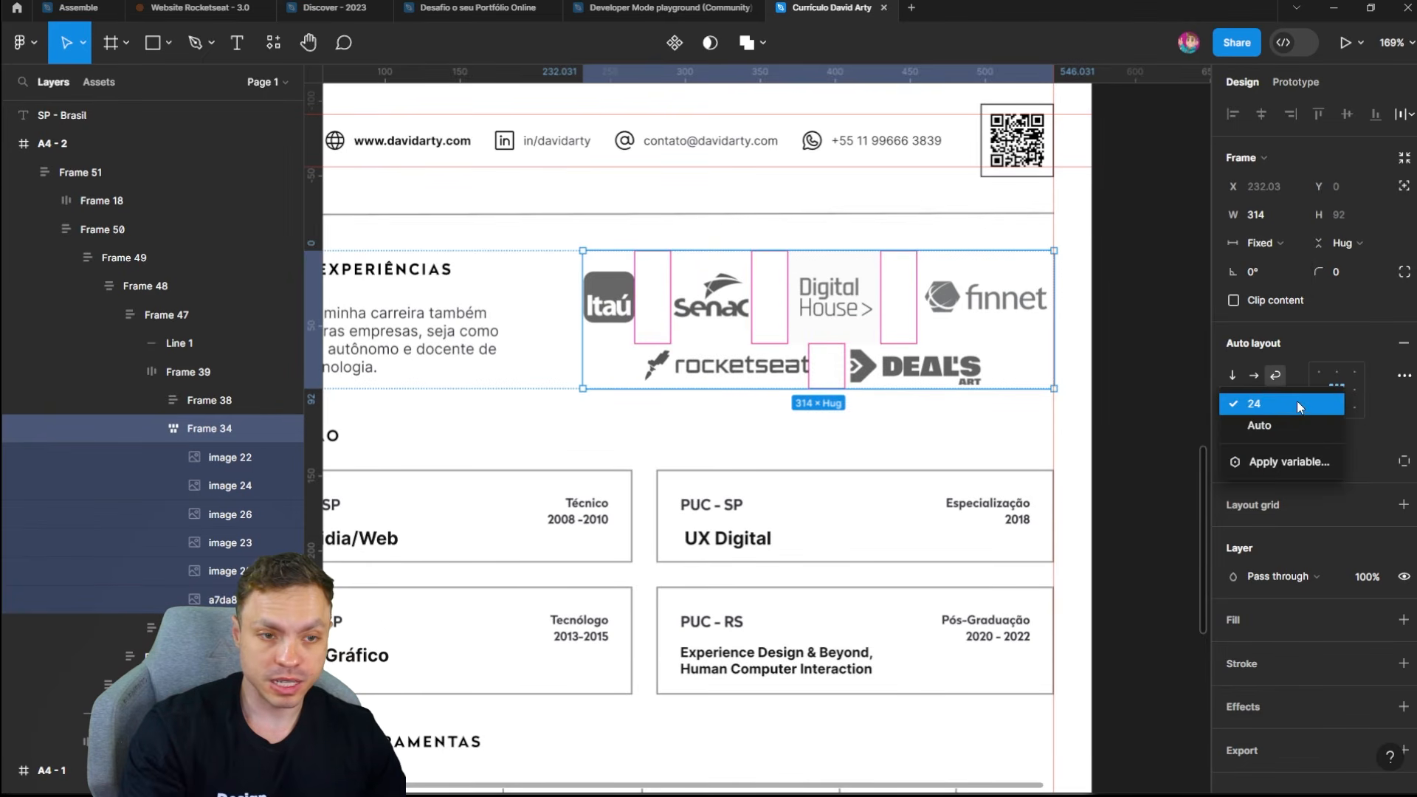
click(1303, 432)
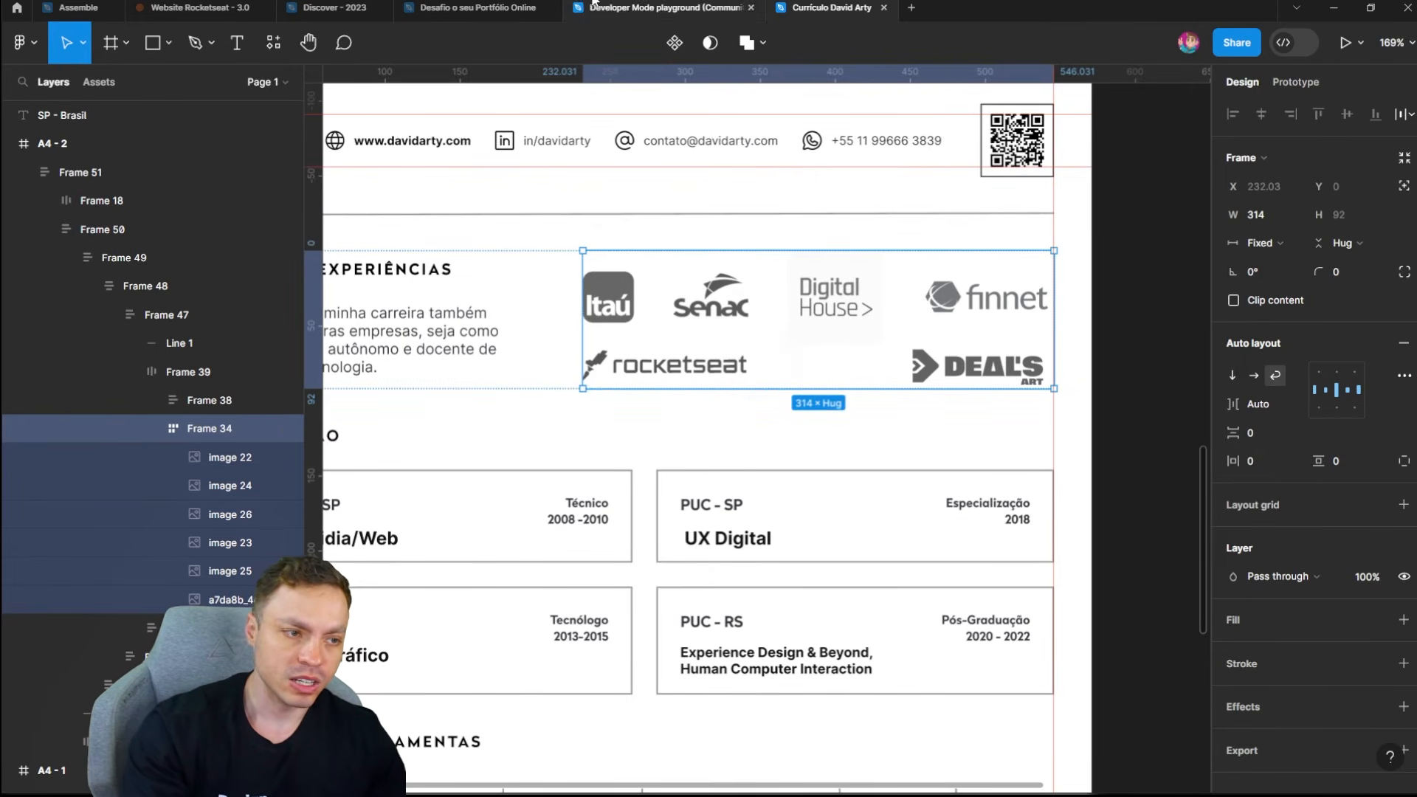
Step: Reselect the company-logo frame, Frame 34, and open its horizontal gap for editing on the canvas
mouse_move(651, 320)
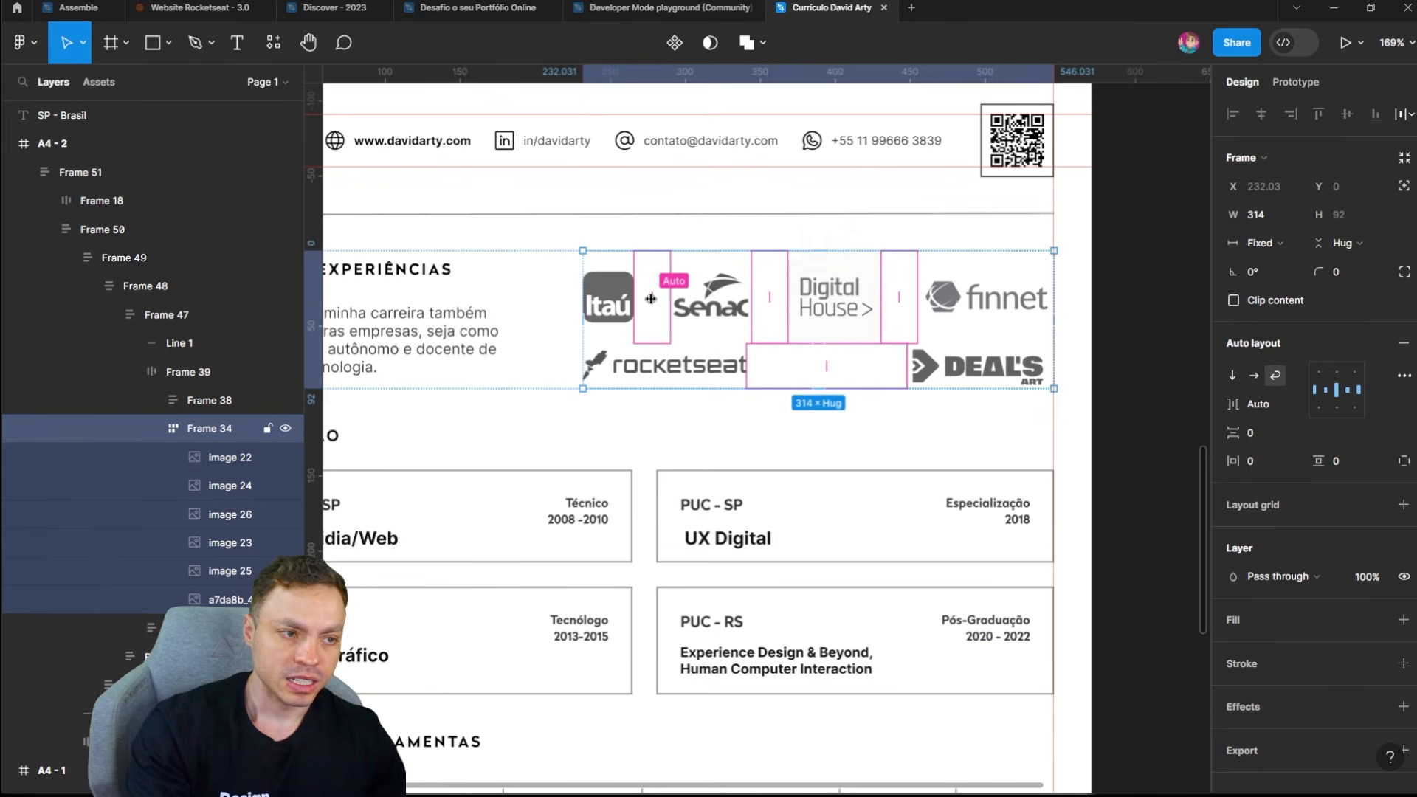
key(Escape)
click(903, 310)
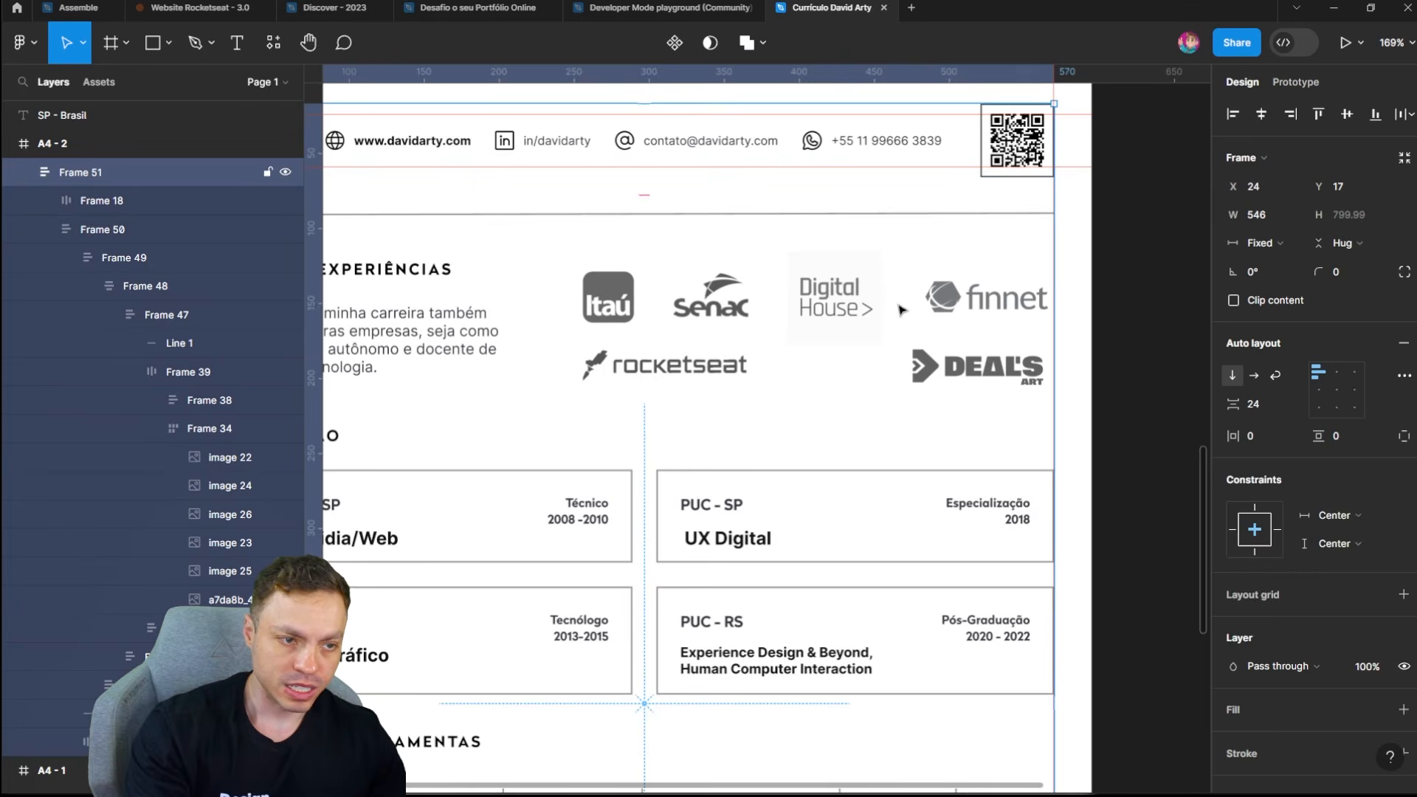
click(902, 310)
click(902, 310)
click(901, 310)
click(902, 310)
click(901, 310)
click(901, 310)
mouse_move(902, 309)
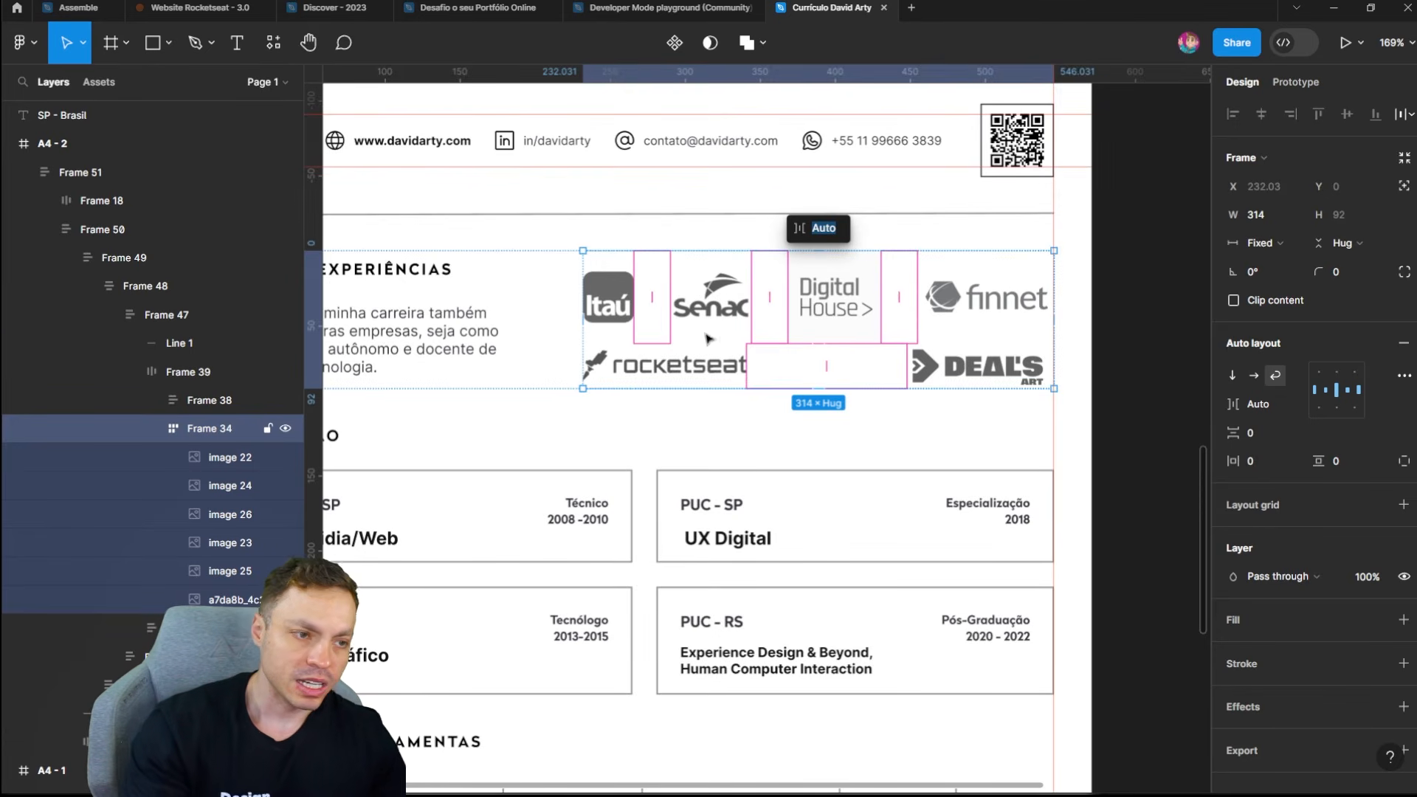
key(super+plus)
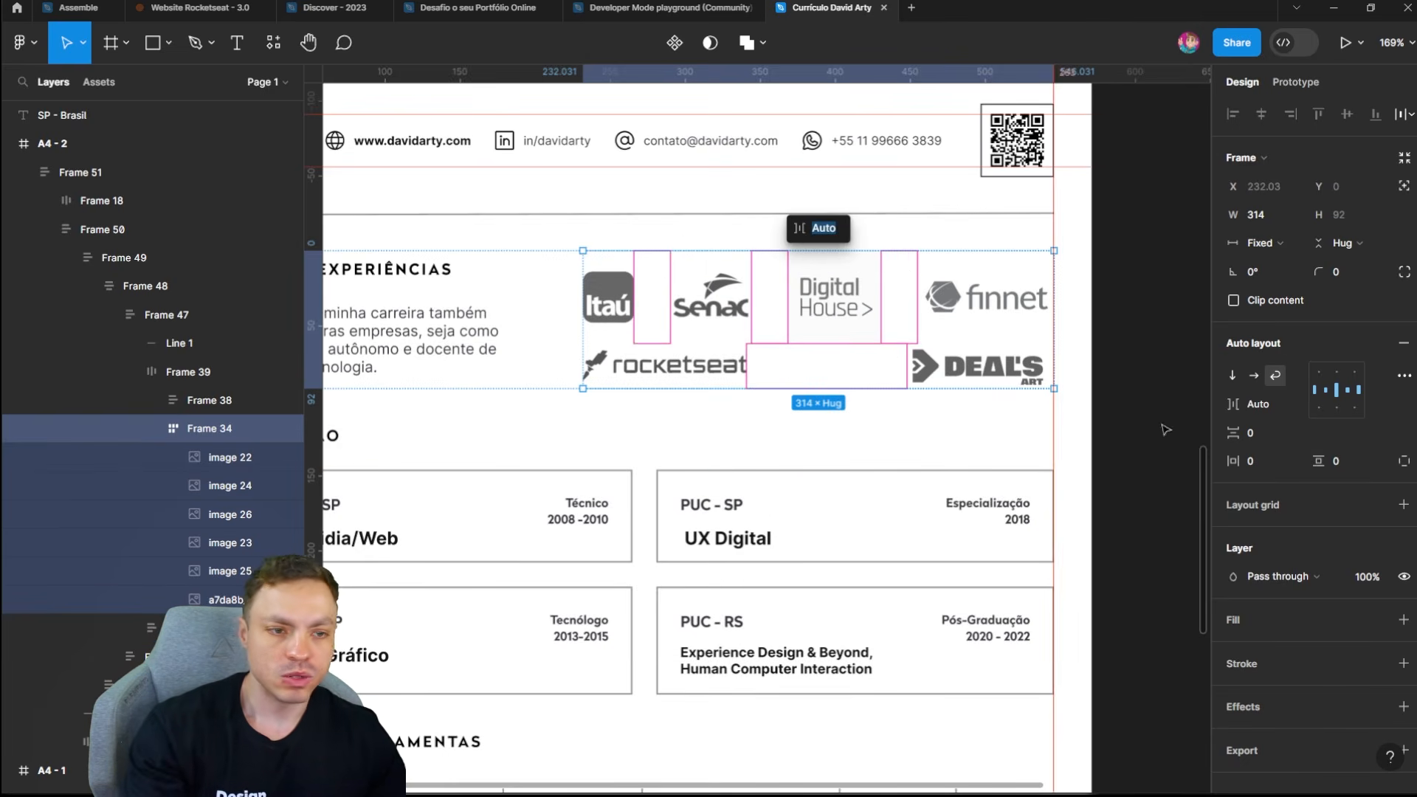
Step: Set Frame 34's horizontal gap to 24, then try bottom right, top right, top center, center and left alignment before setting it to right
click(1300, 409)
click(1289, 382)
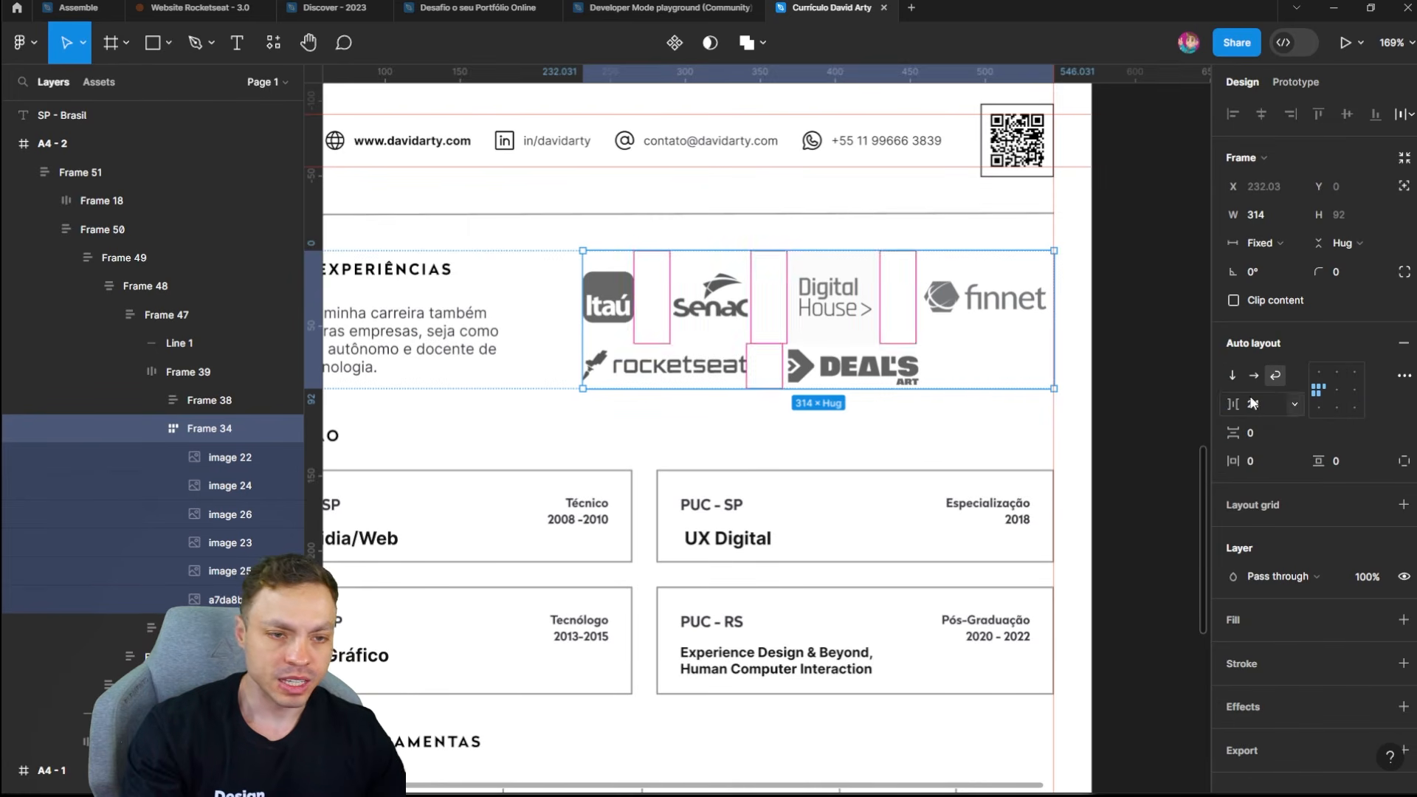
click(1355, 407)
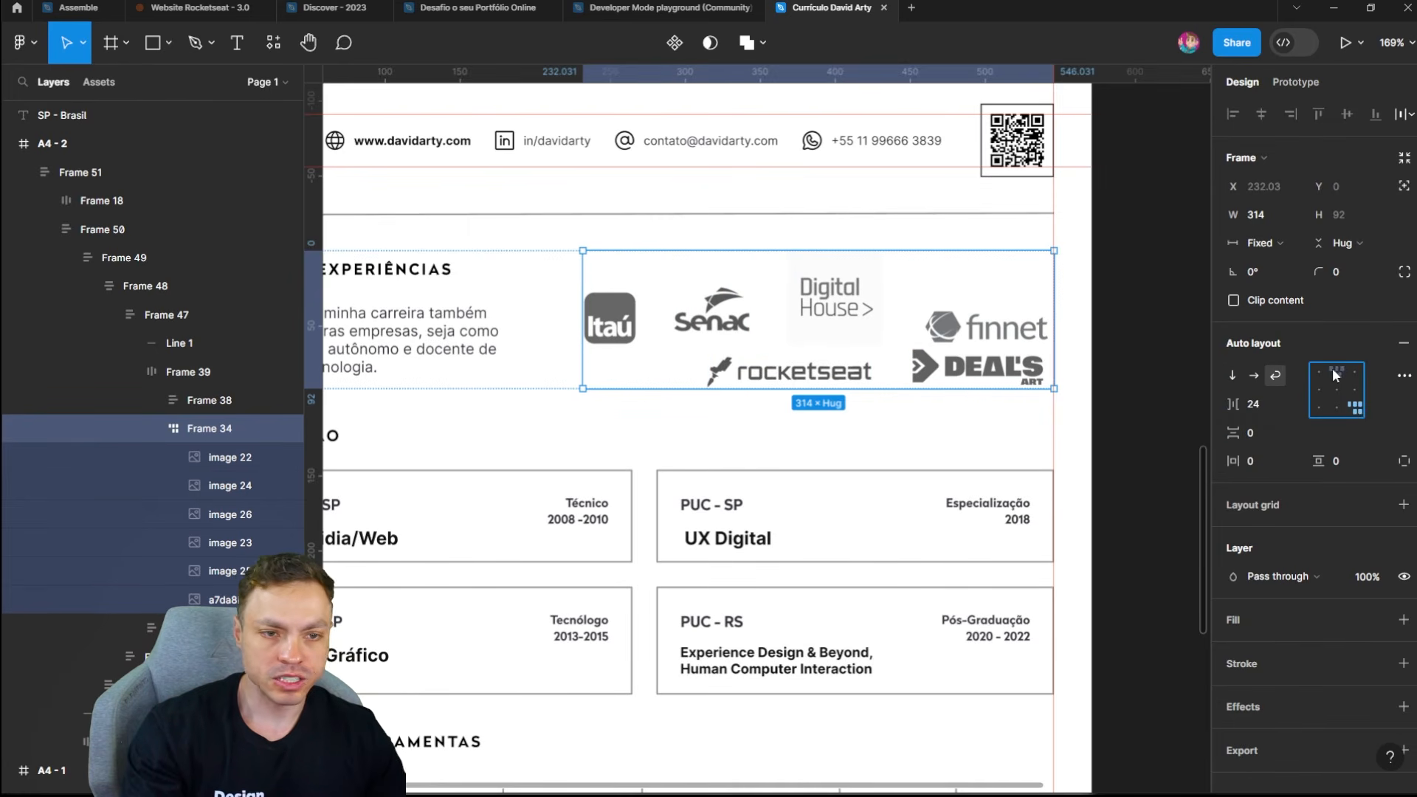
click(1356, 370)
click(1337, 373)
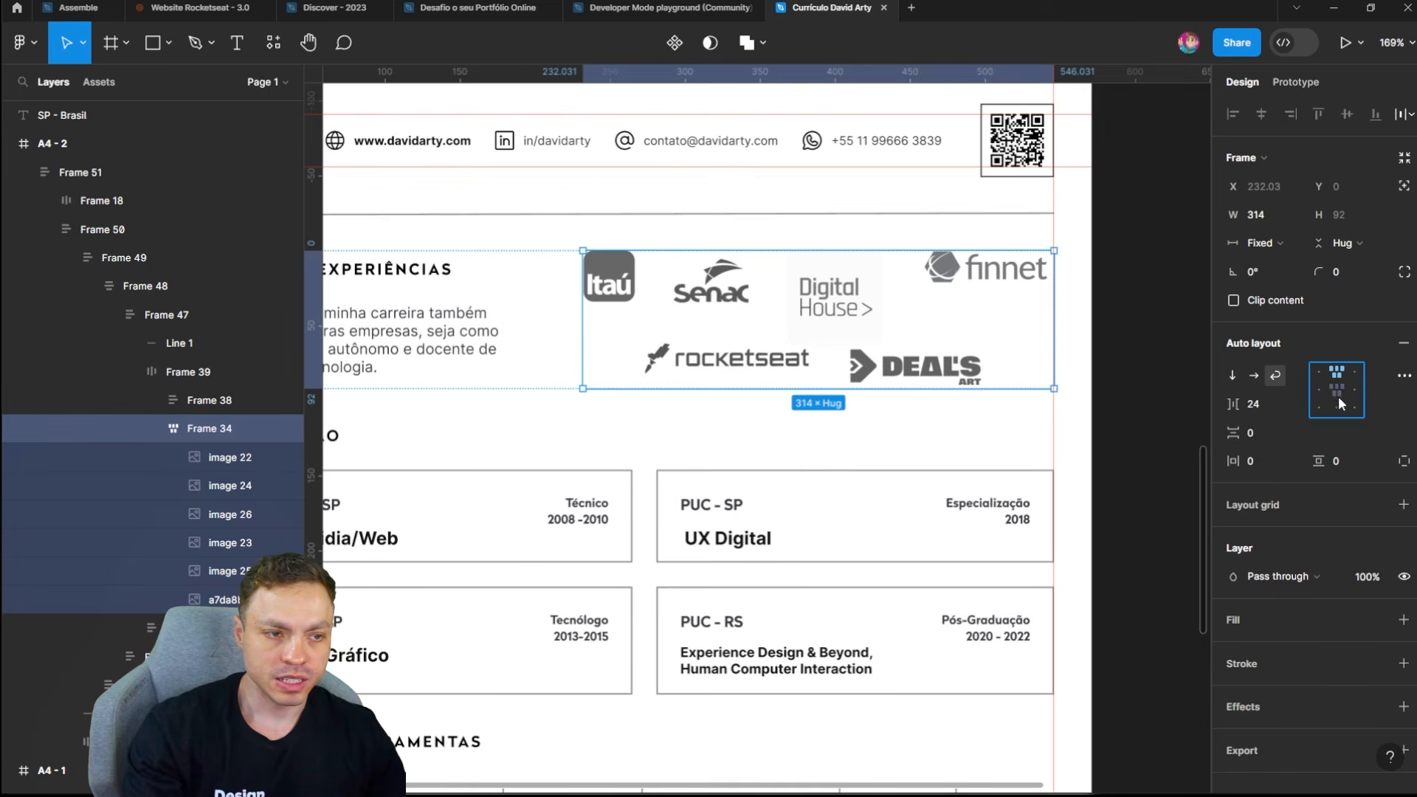
click(1338, 394)
click(1321, 392)
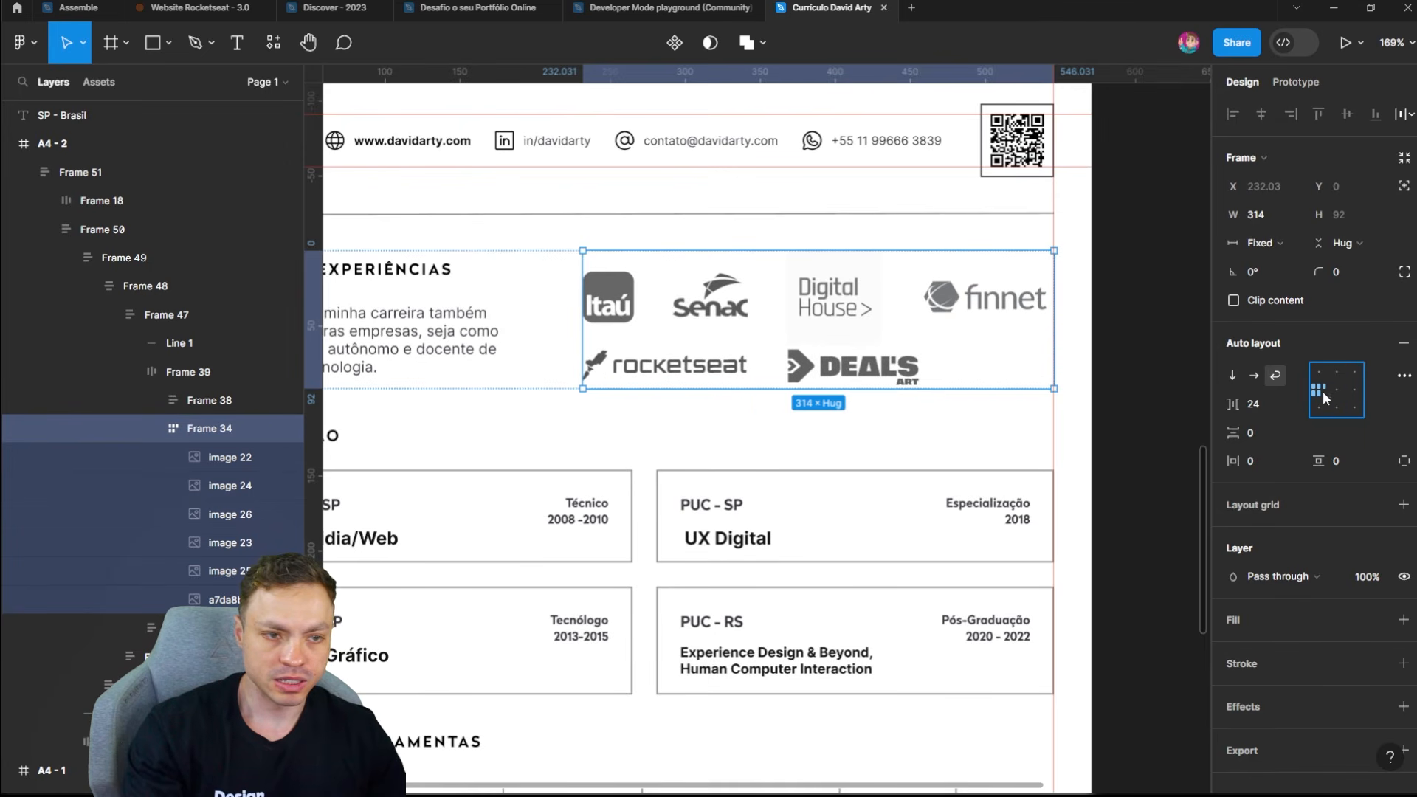
click(1353, 385)
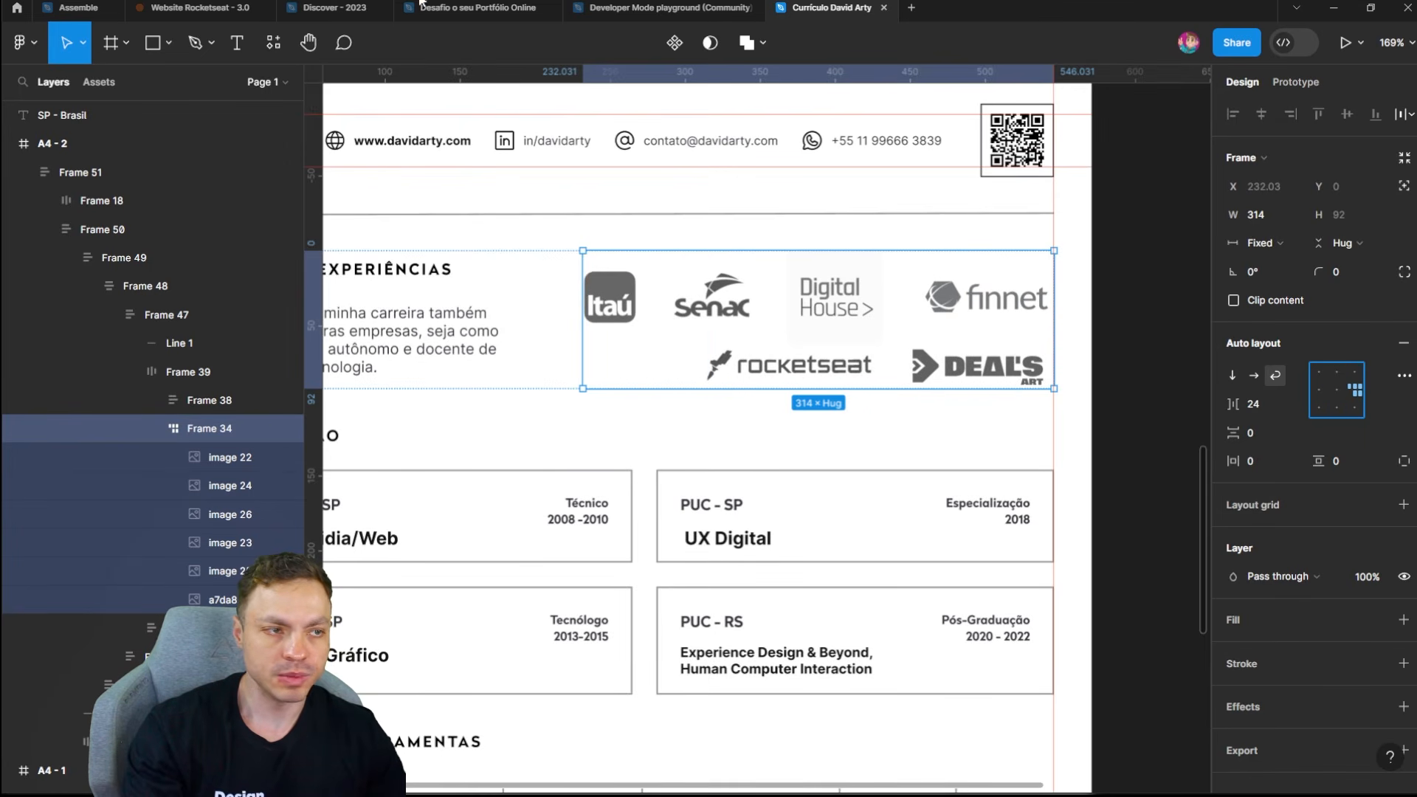
Step: Switch to the Assemble file and set both the vertical and horizontal gaps of Frame 73 to Auto
click(78, 7)
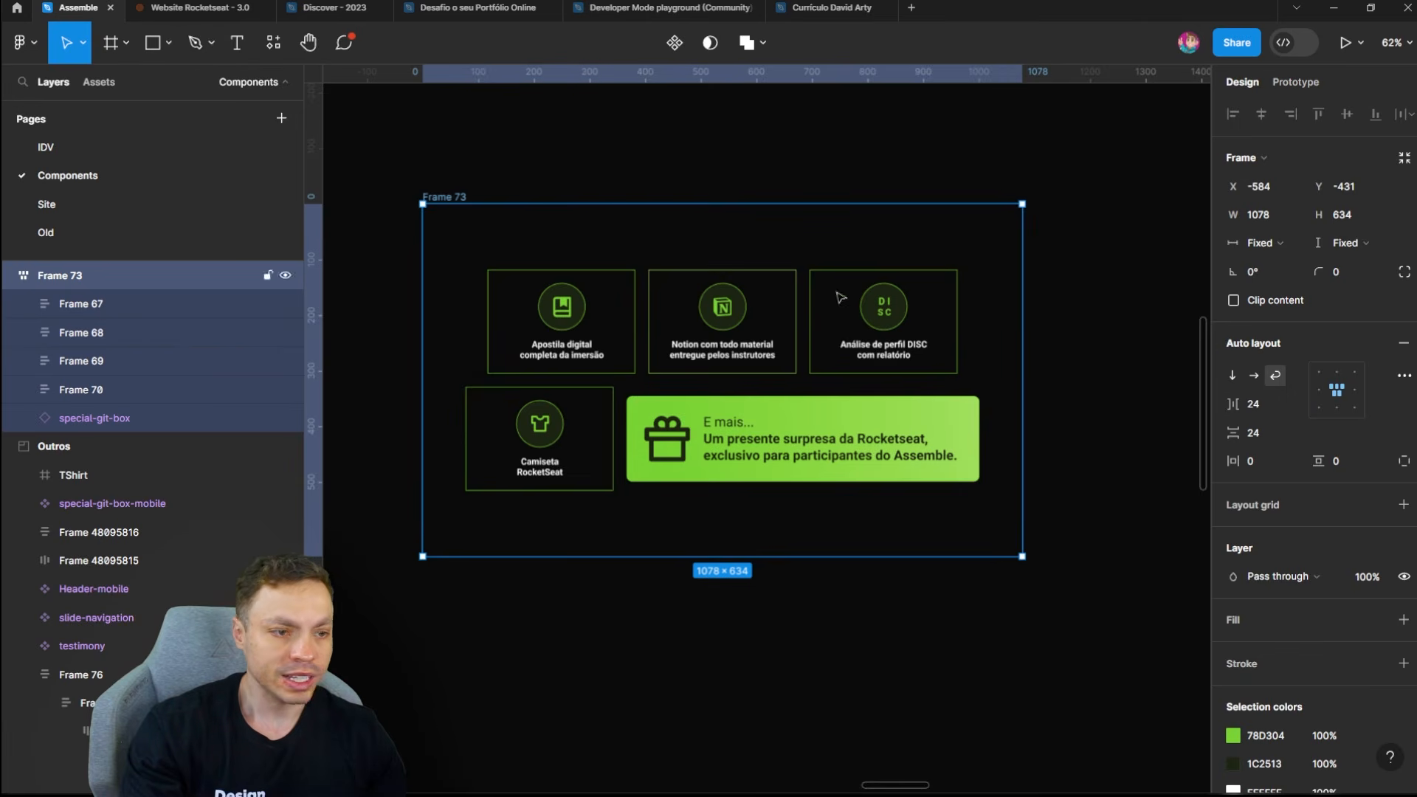
click(1294, 433)
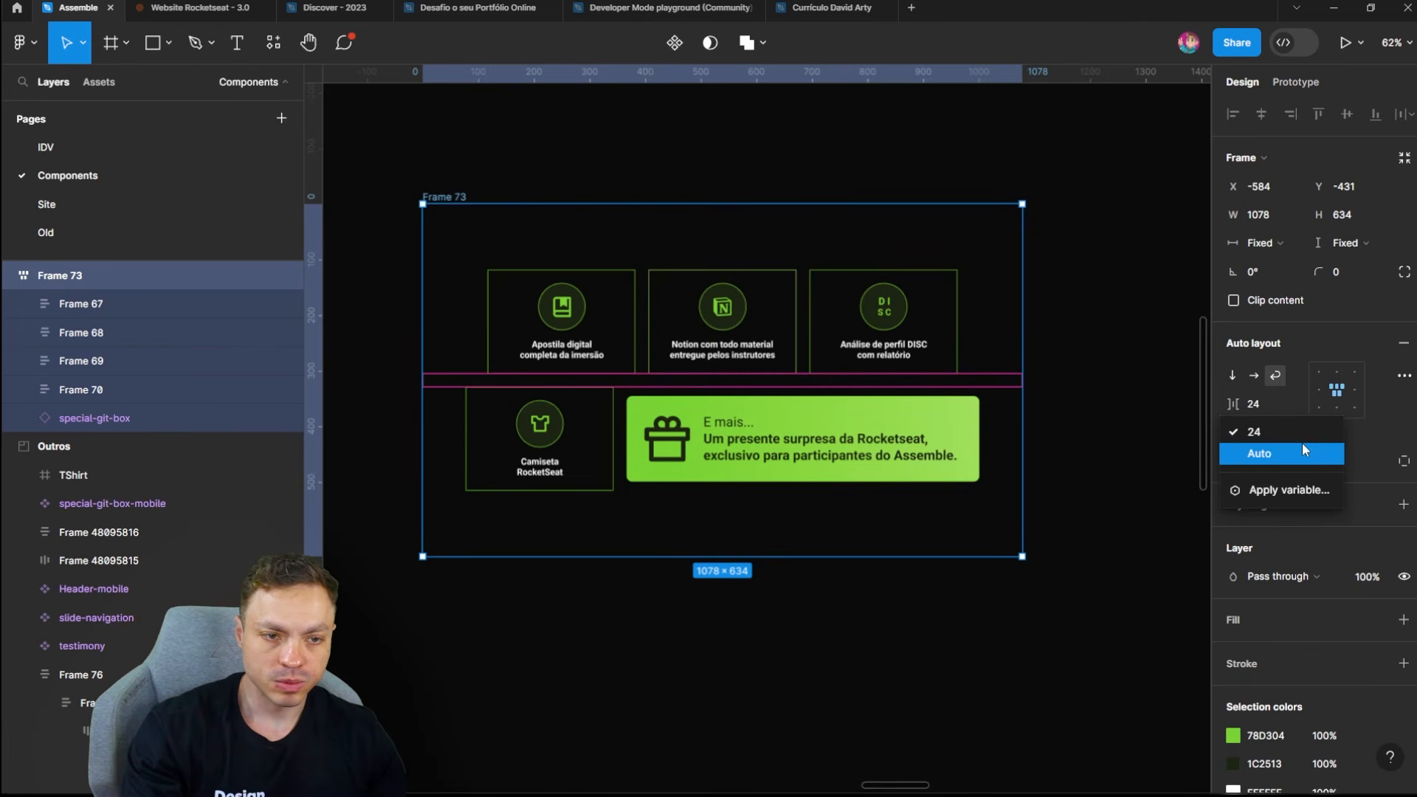
click(1304, 451)
click(1299, 406)
click(1294, 421)
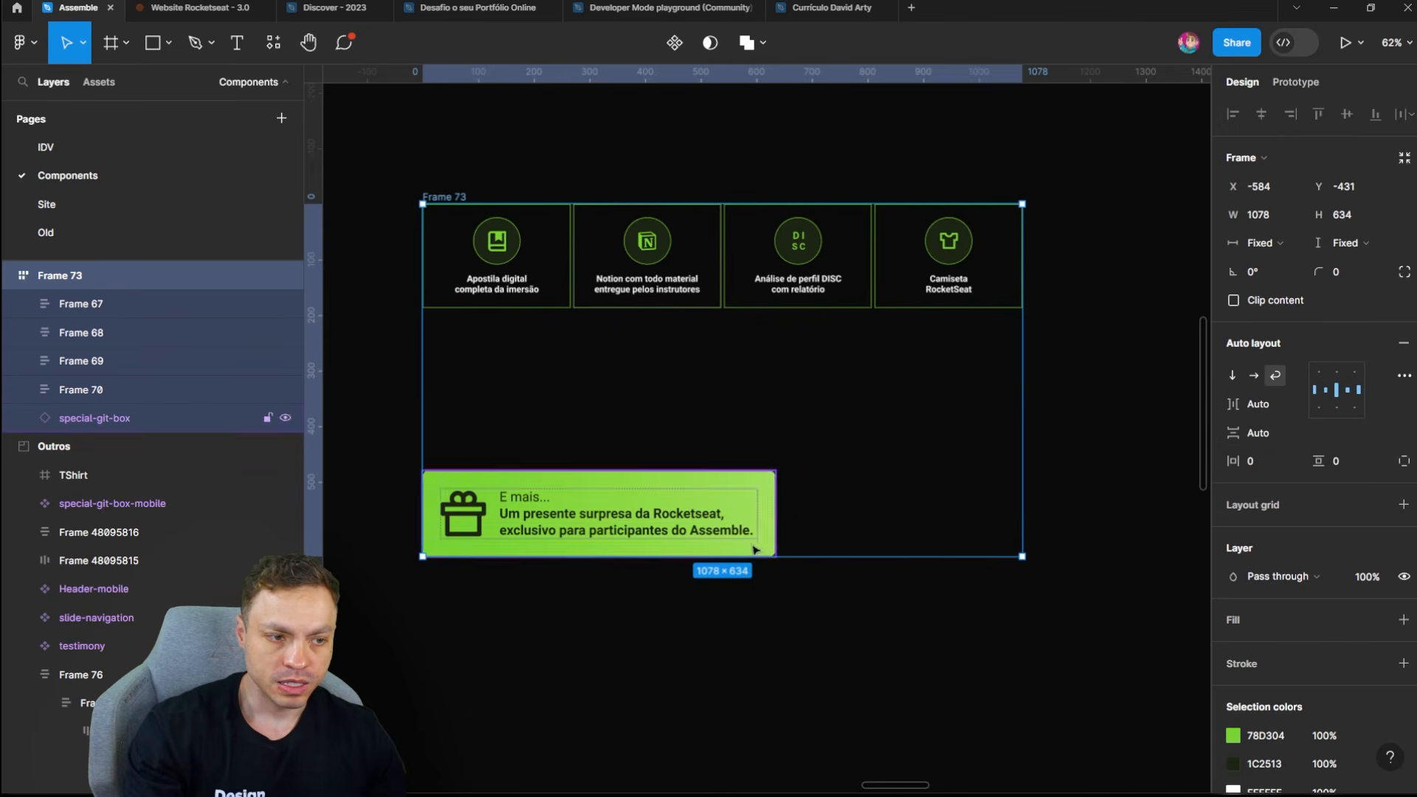
Step: Resize Frame 73 on the canvas, narrowing it to a width of 900 and a height of 425
drag(782, 557, 822, 408)
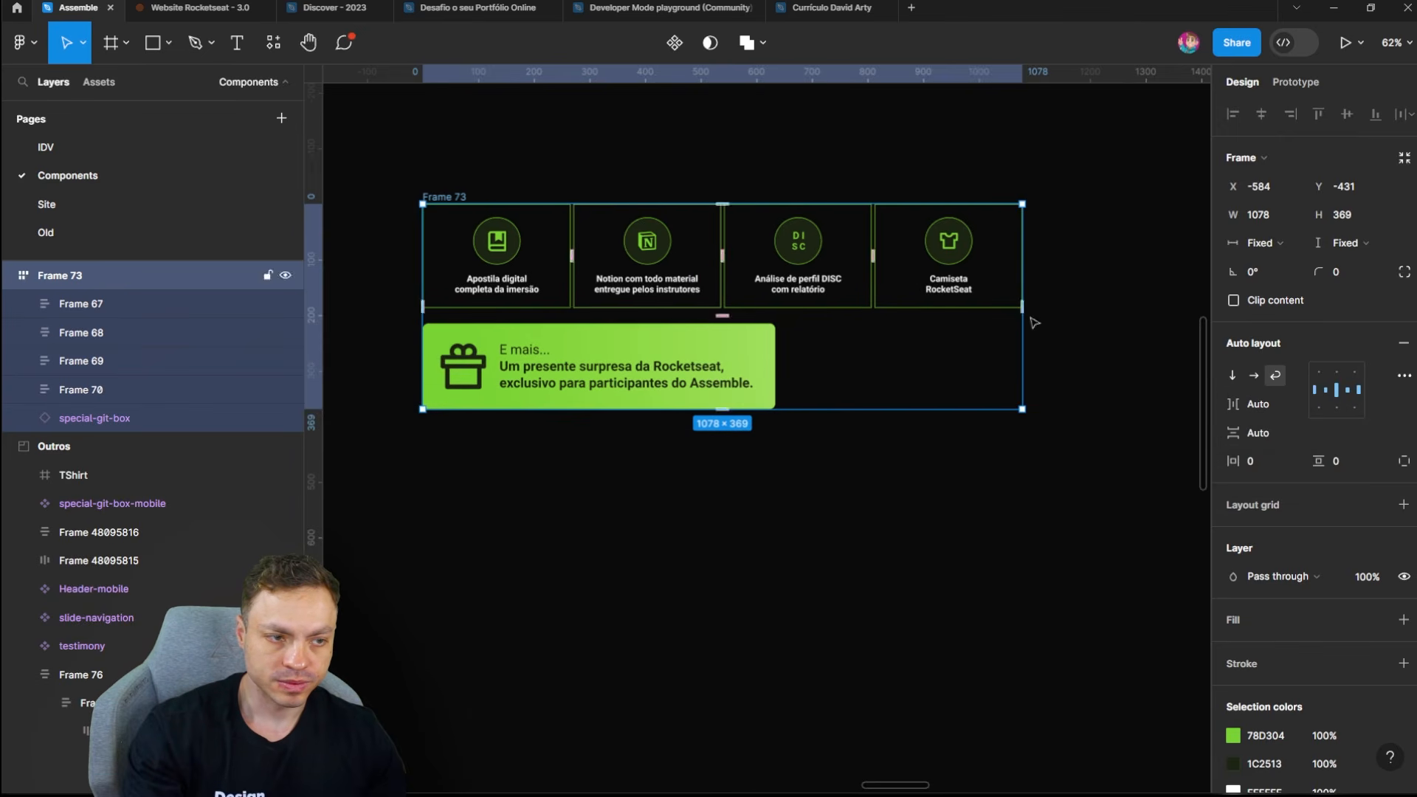
drag(1029, 324, 930, 337)
drag(738, 415, 740, 445)
drag(928, 313, 926, 424)
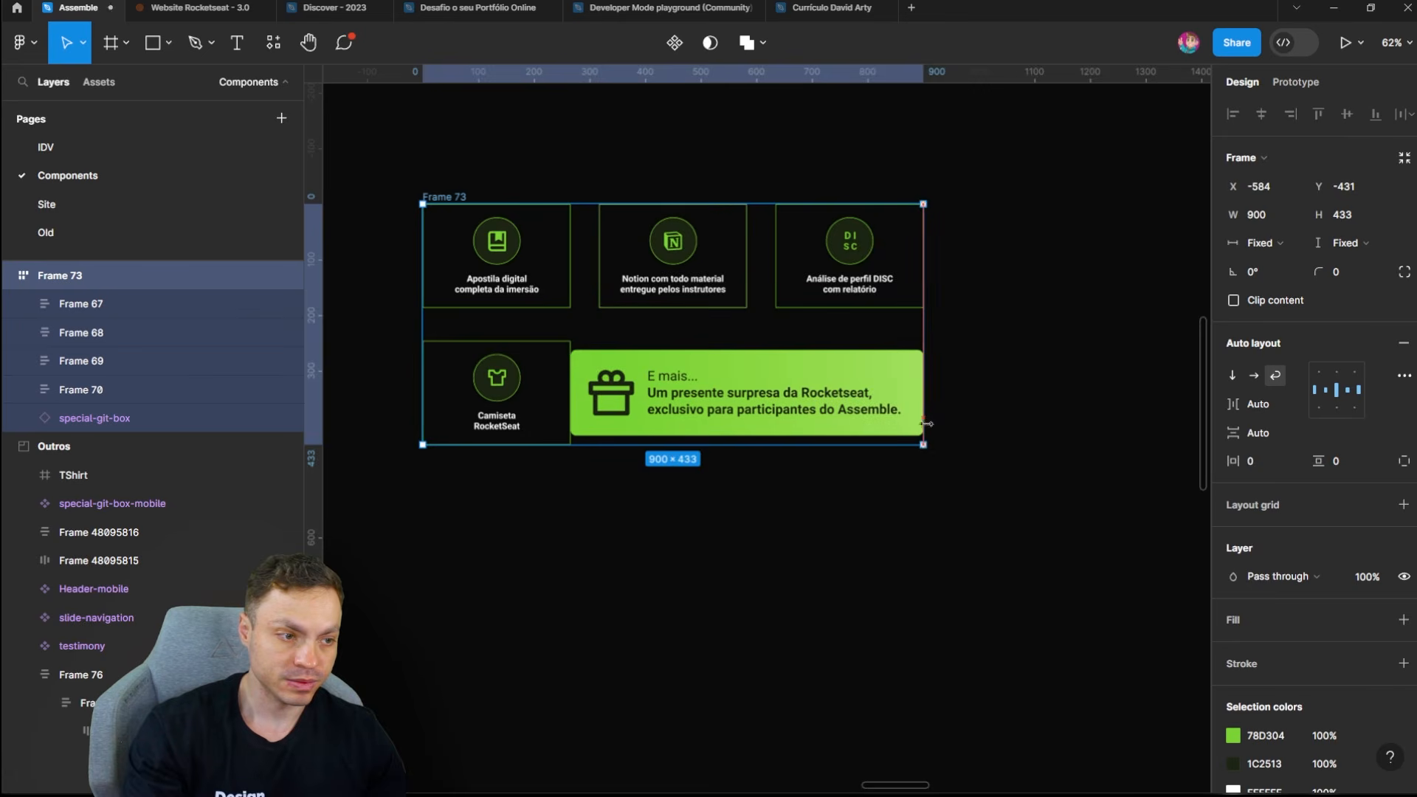
drag(781, 446, 815, 439)
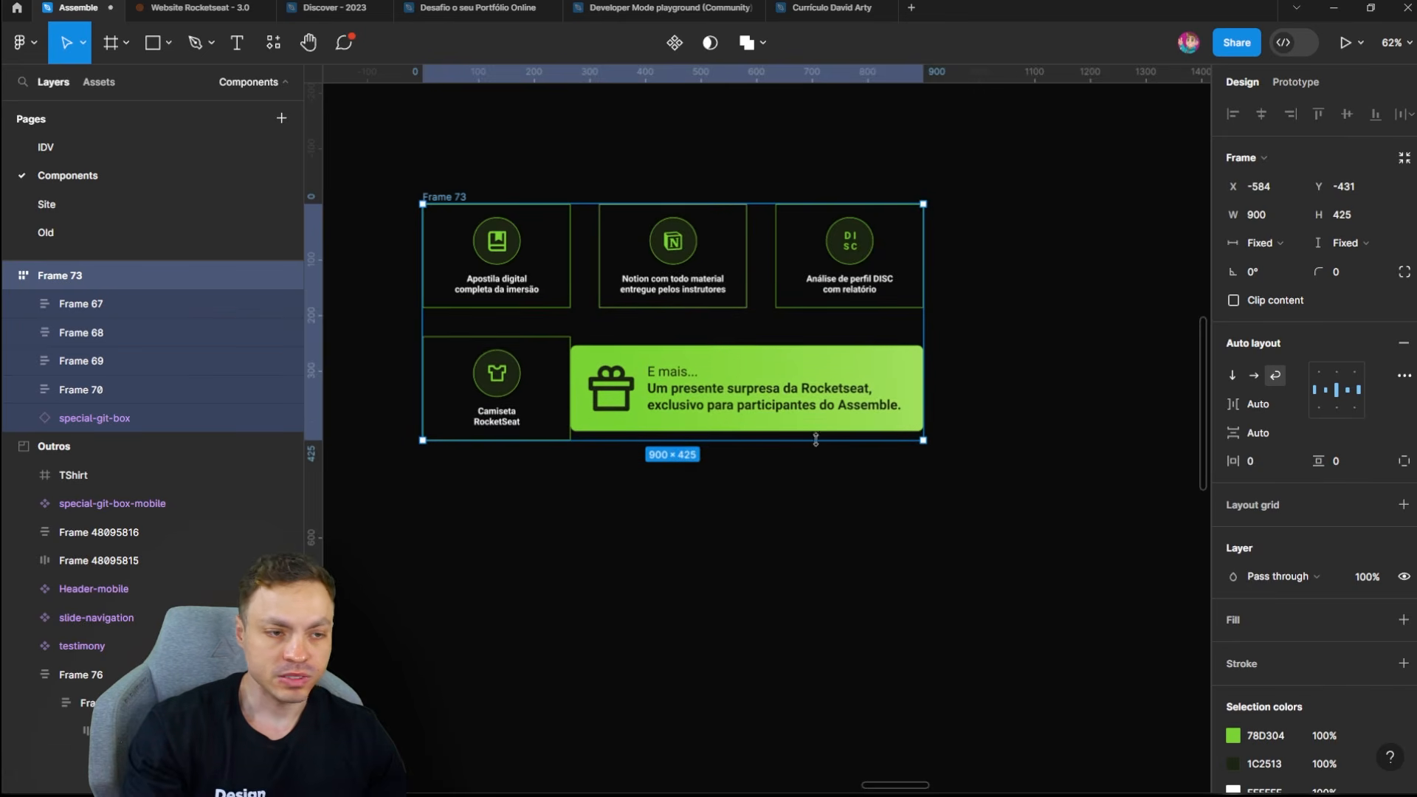
Step: Set Frame 73's horizontal and vertical gaps to 24
click(1294, 404)
click(1291, 378)
click(1295, 411)
click(1295, 411)
click(1295, 433)
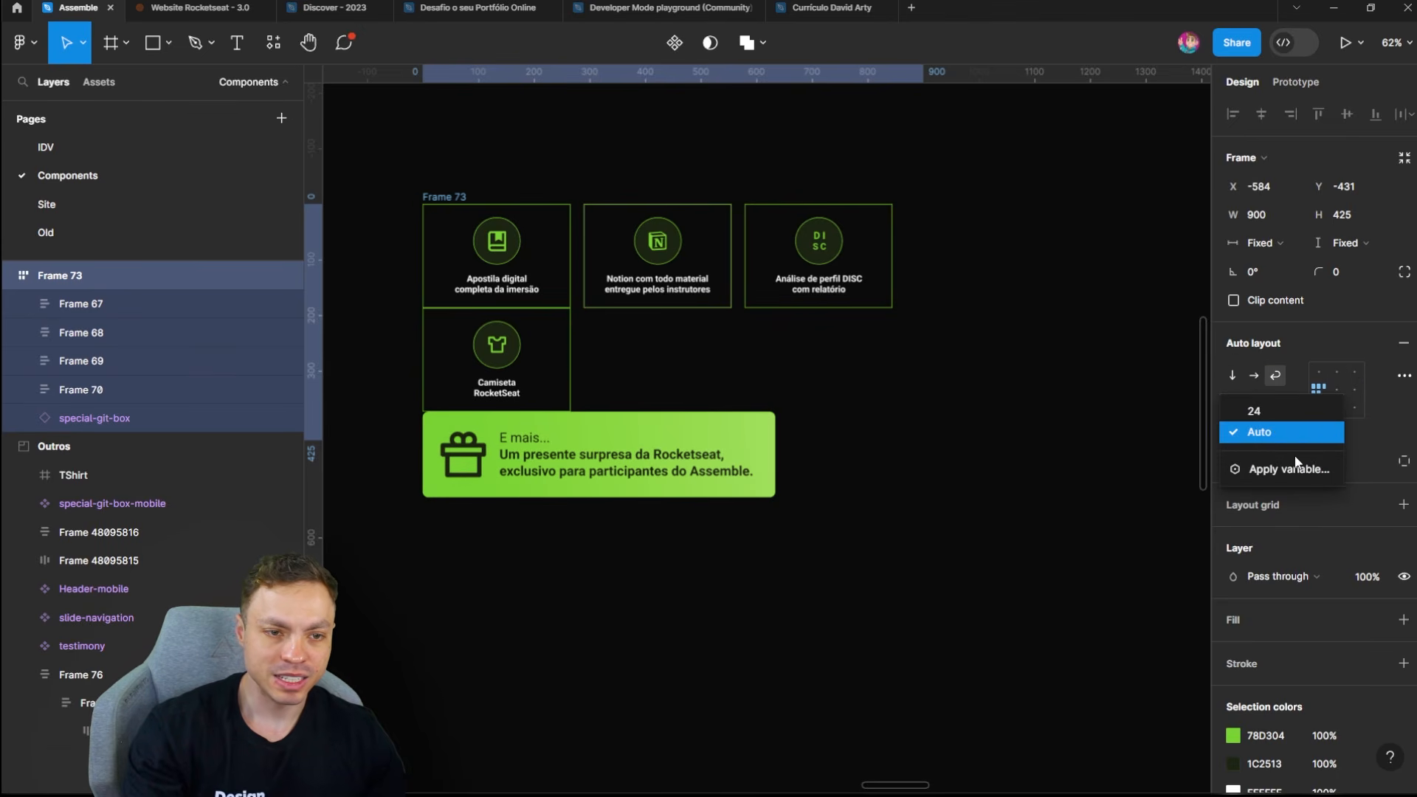
click(1298, 413)
Step: Resize Frame 73 to 773 × 647 and set its alignment to center
drag(882, 445, 864, 568)
drag(929, 408, 852, 407)
scroll(535, 410, up, 4)
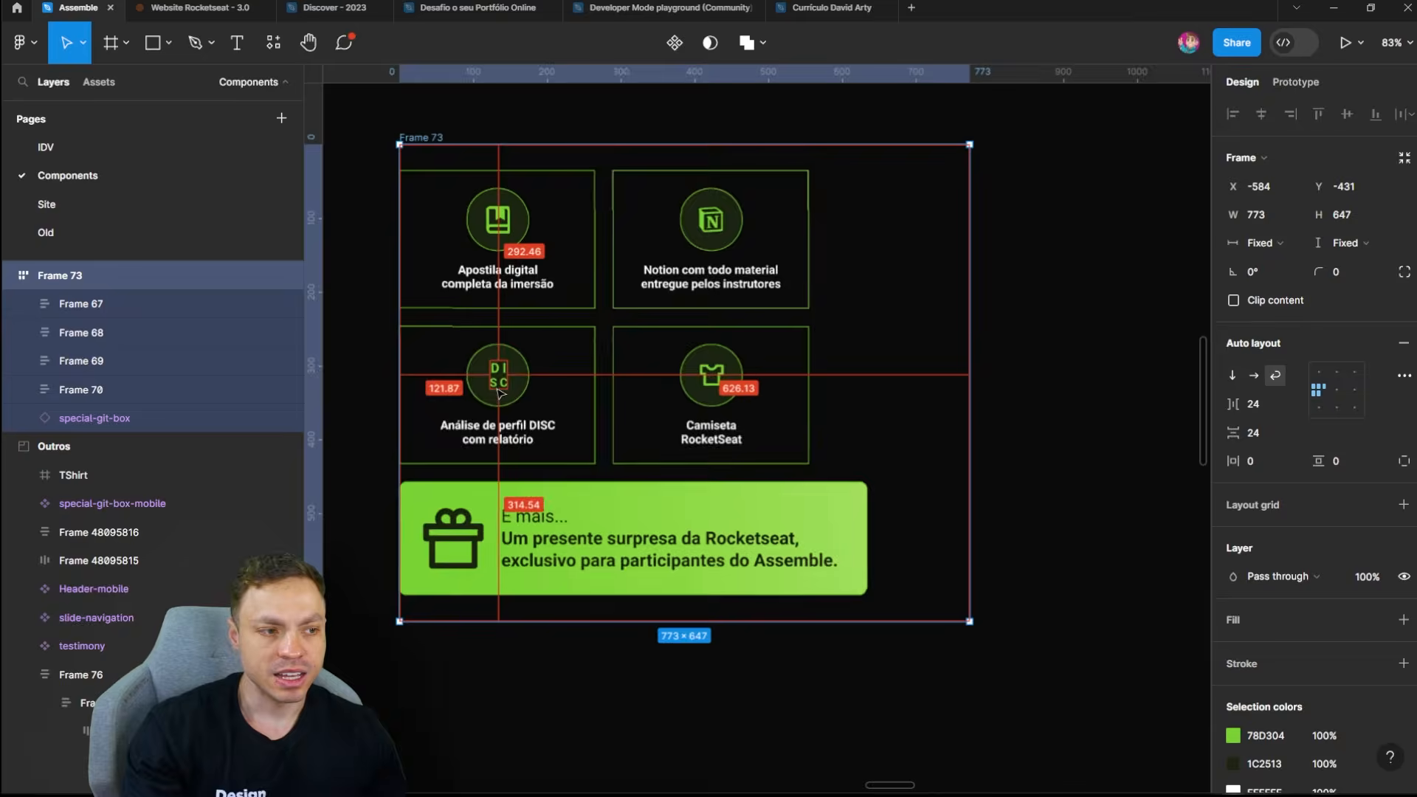
click(1338, 395)
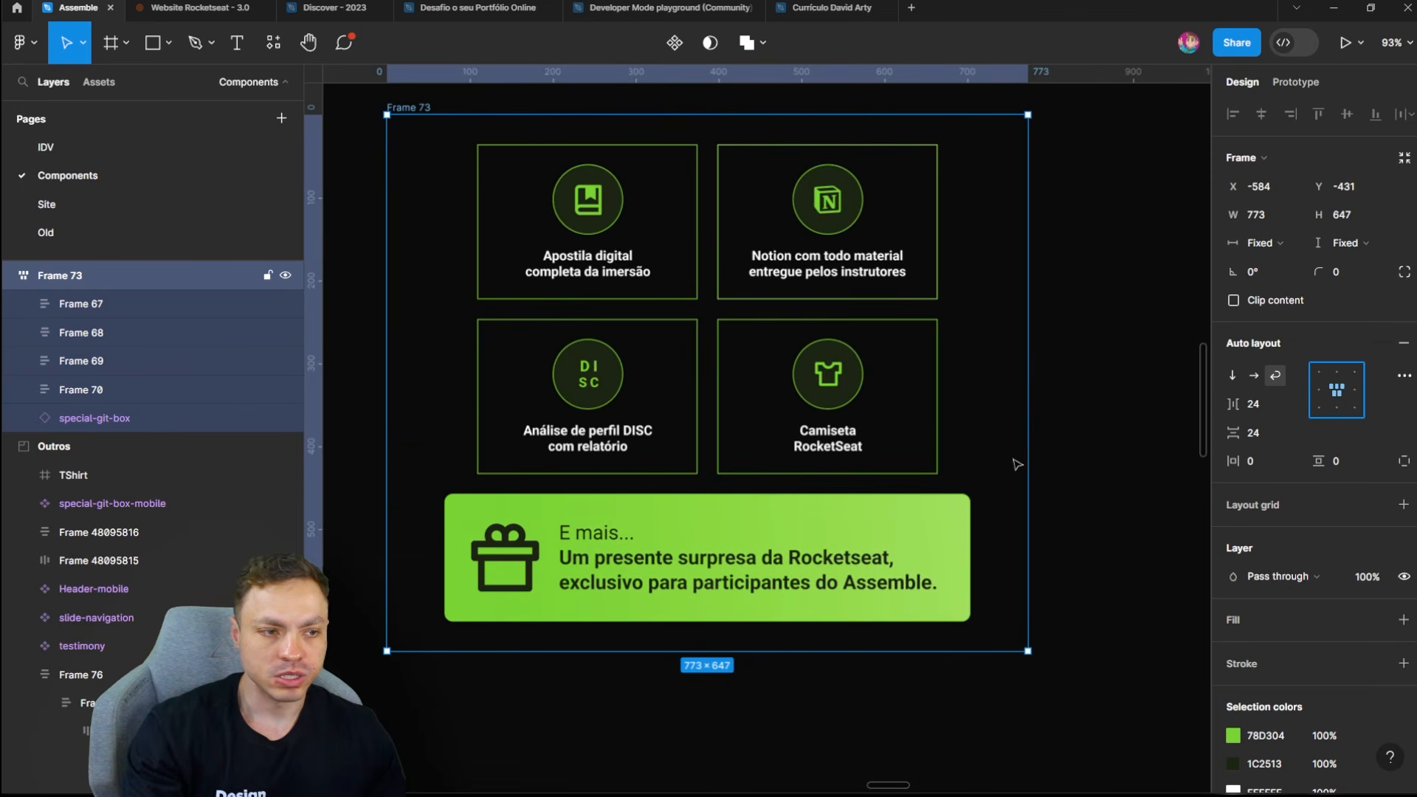